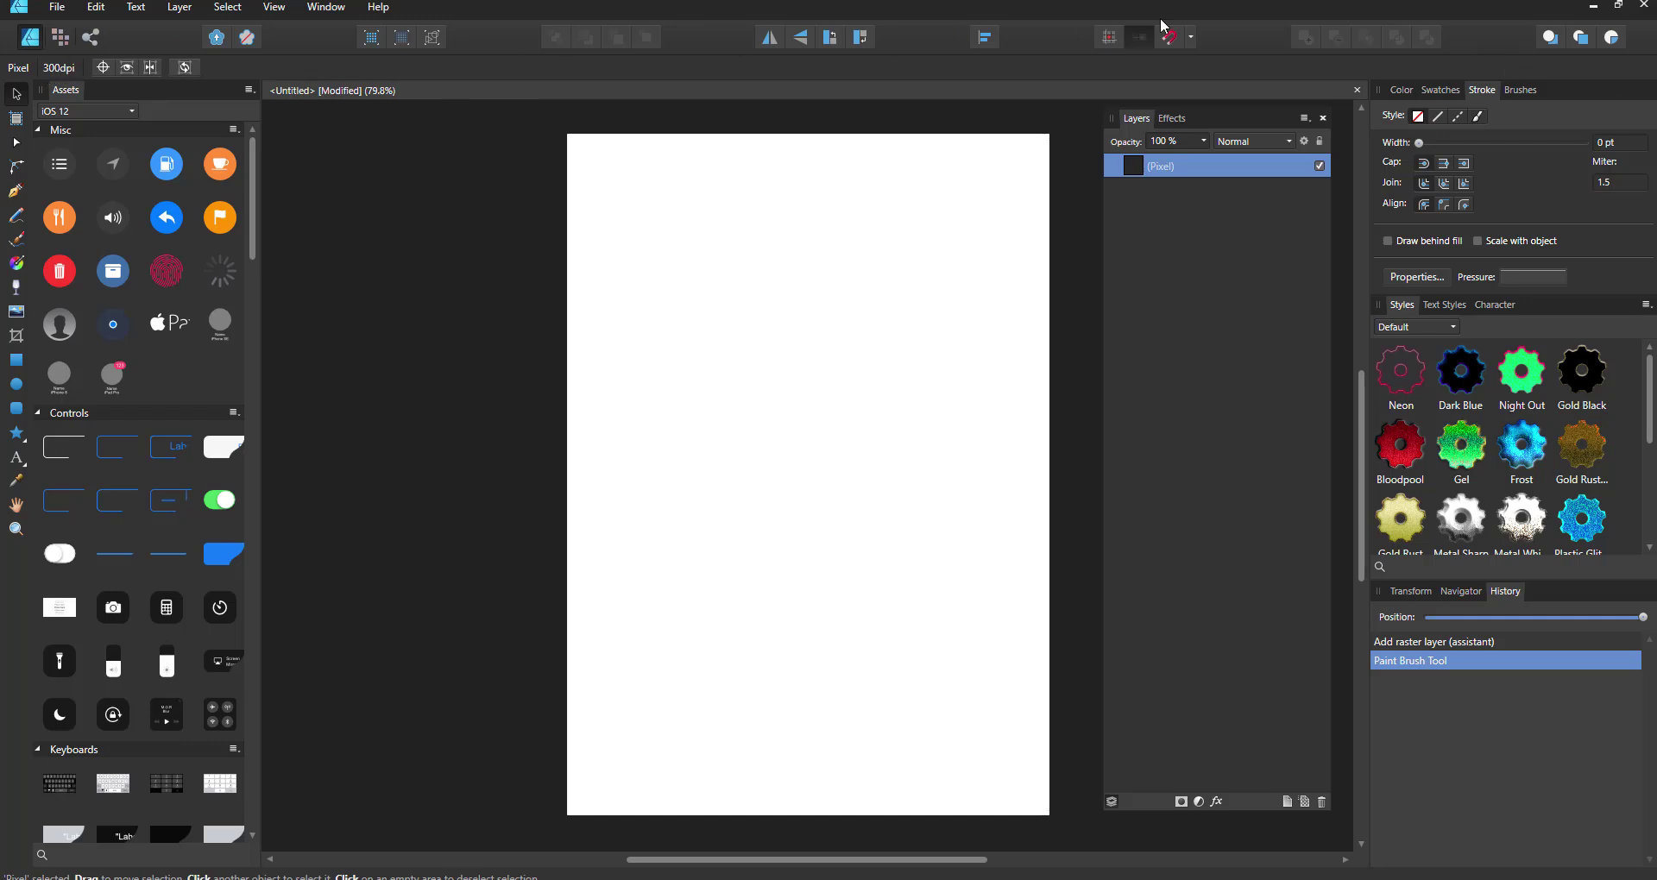
- Browse the Help, File and Window menus
click(377, 9)
click(69, 13)
click(47, 13)
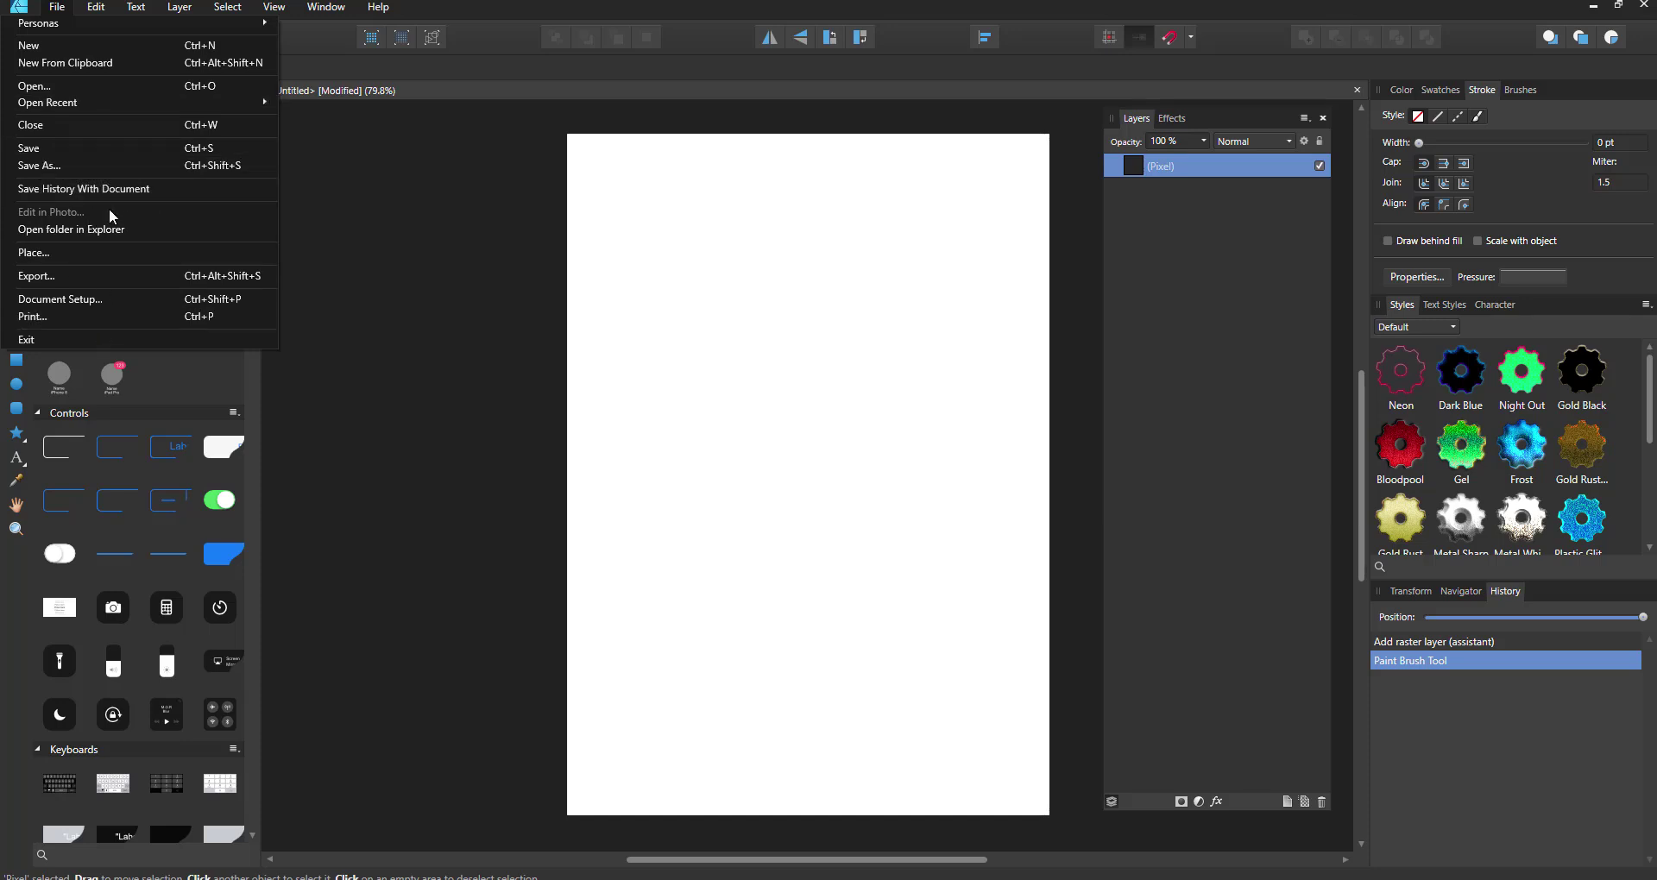
click(326, 7)
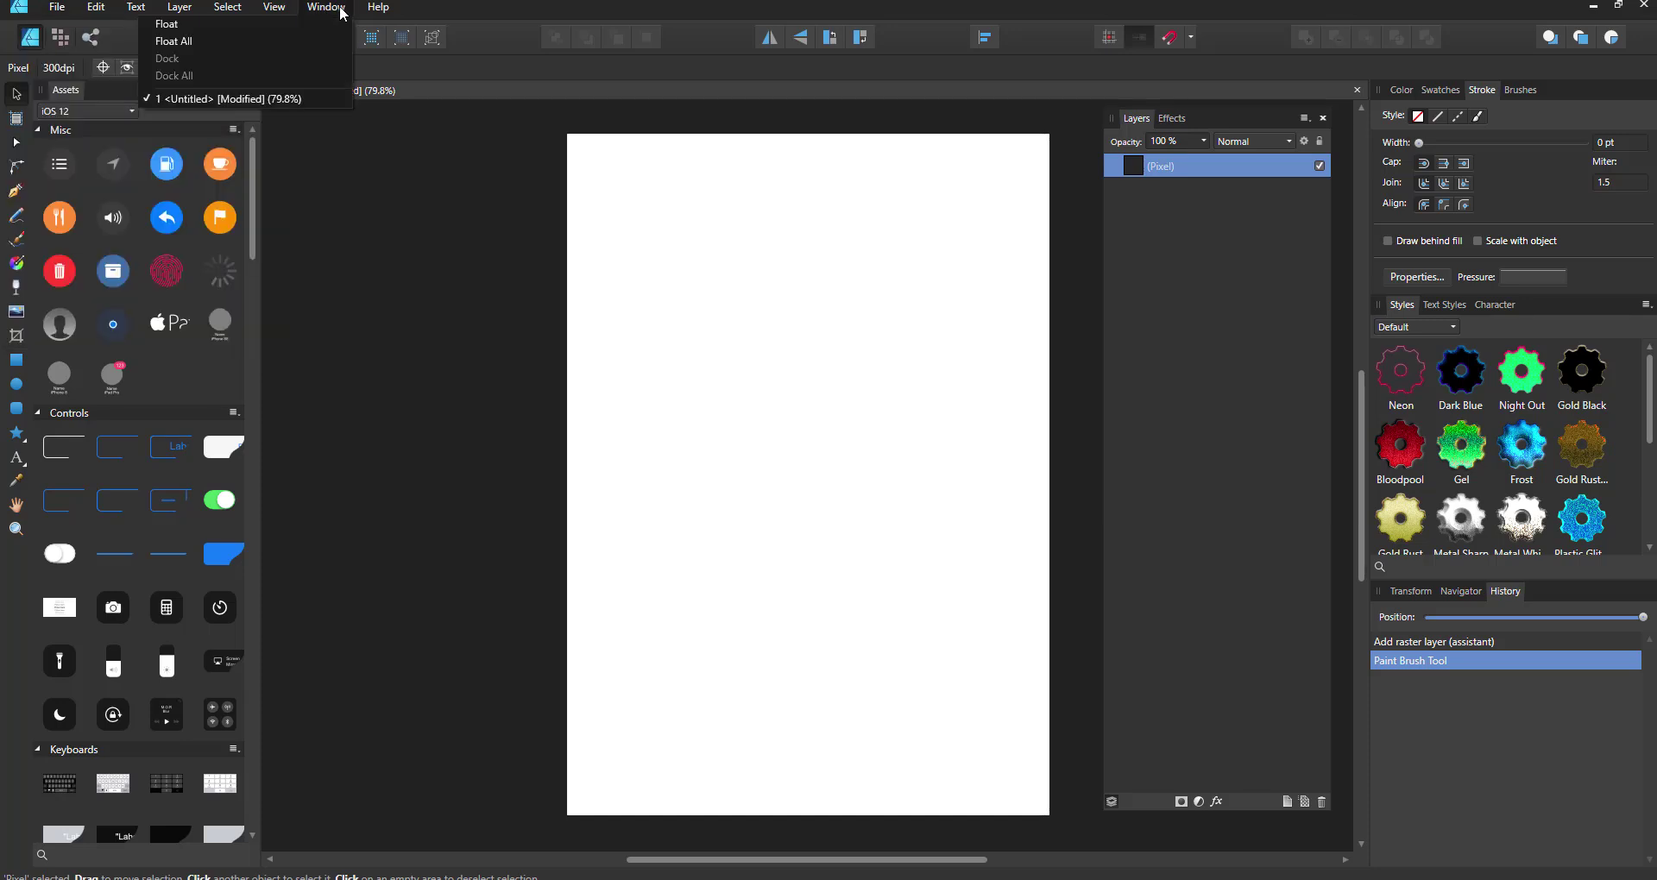
- Open Preferences from the Edit menu, view its categories, then close it
mouse_move(95, 8)
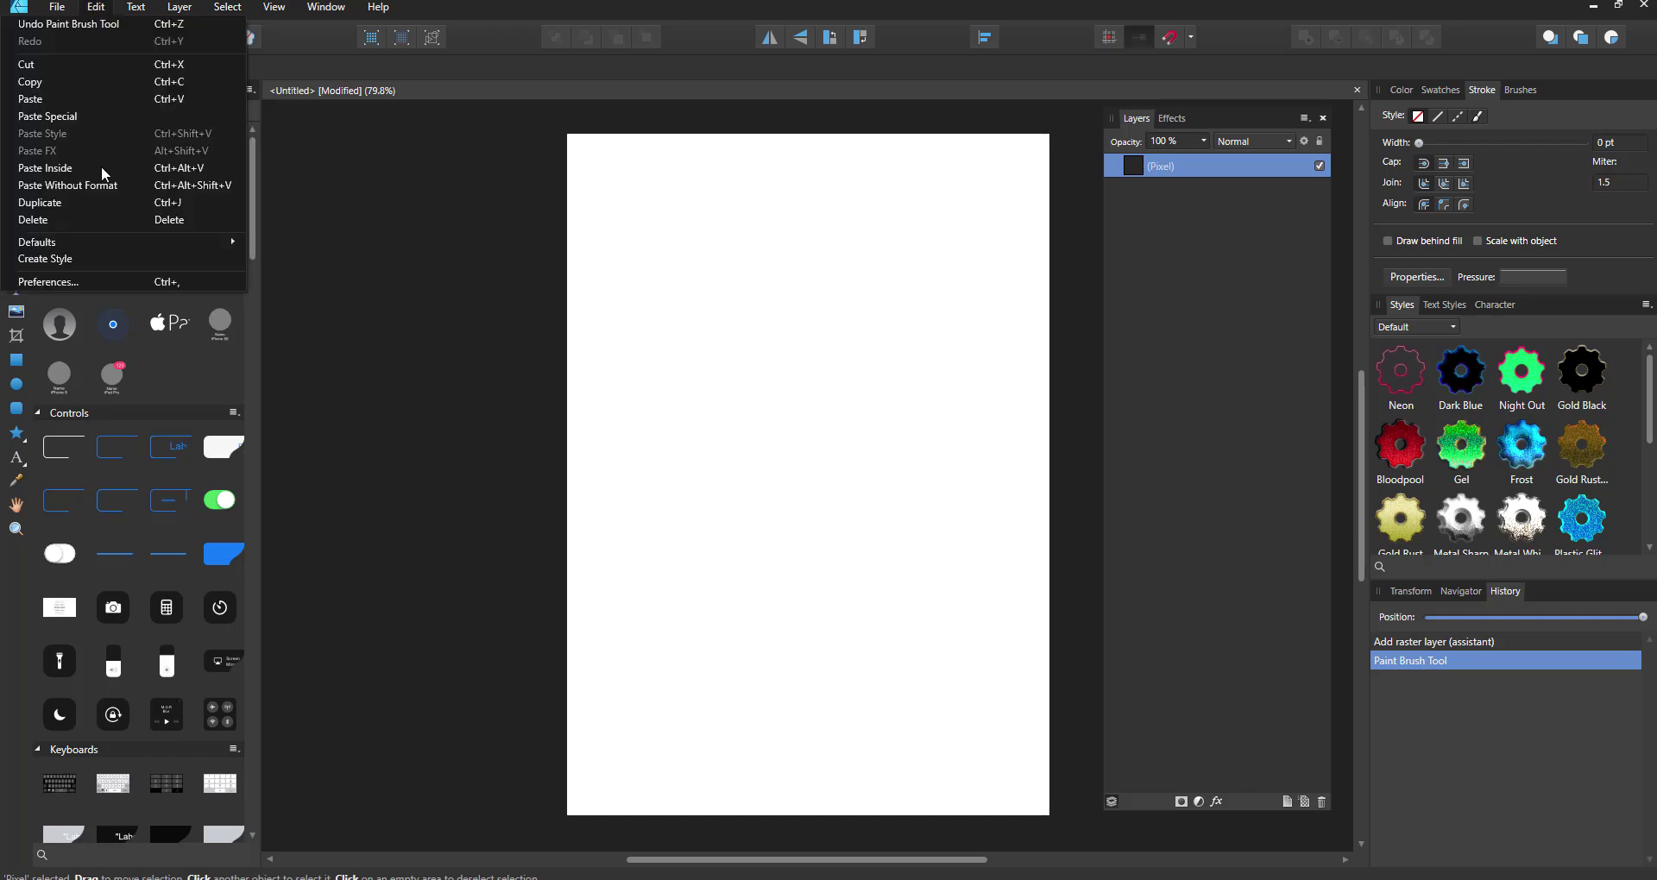
click(142, 285)
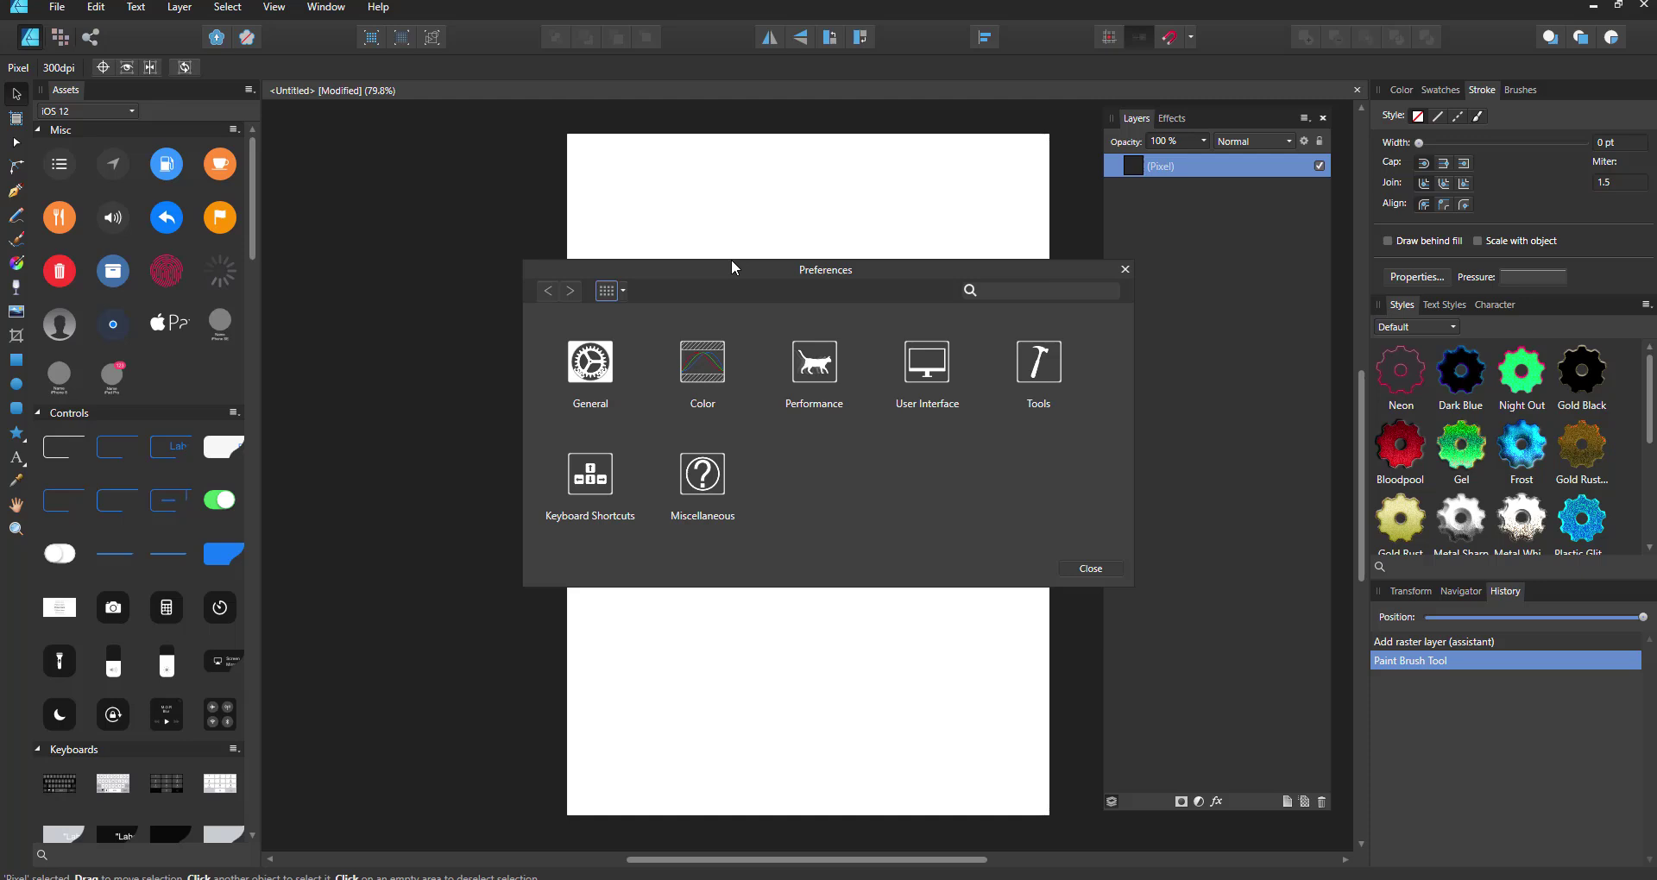
drag(735, 277, 728, 140)
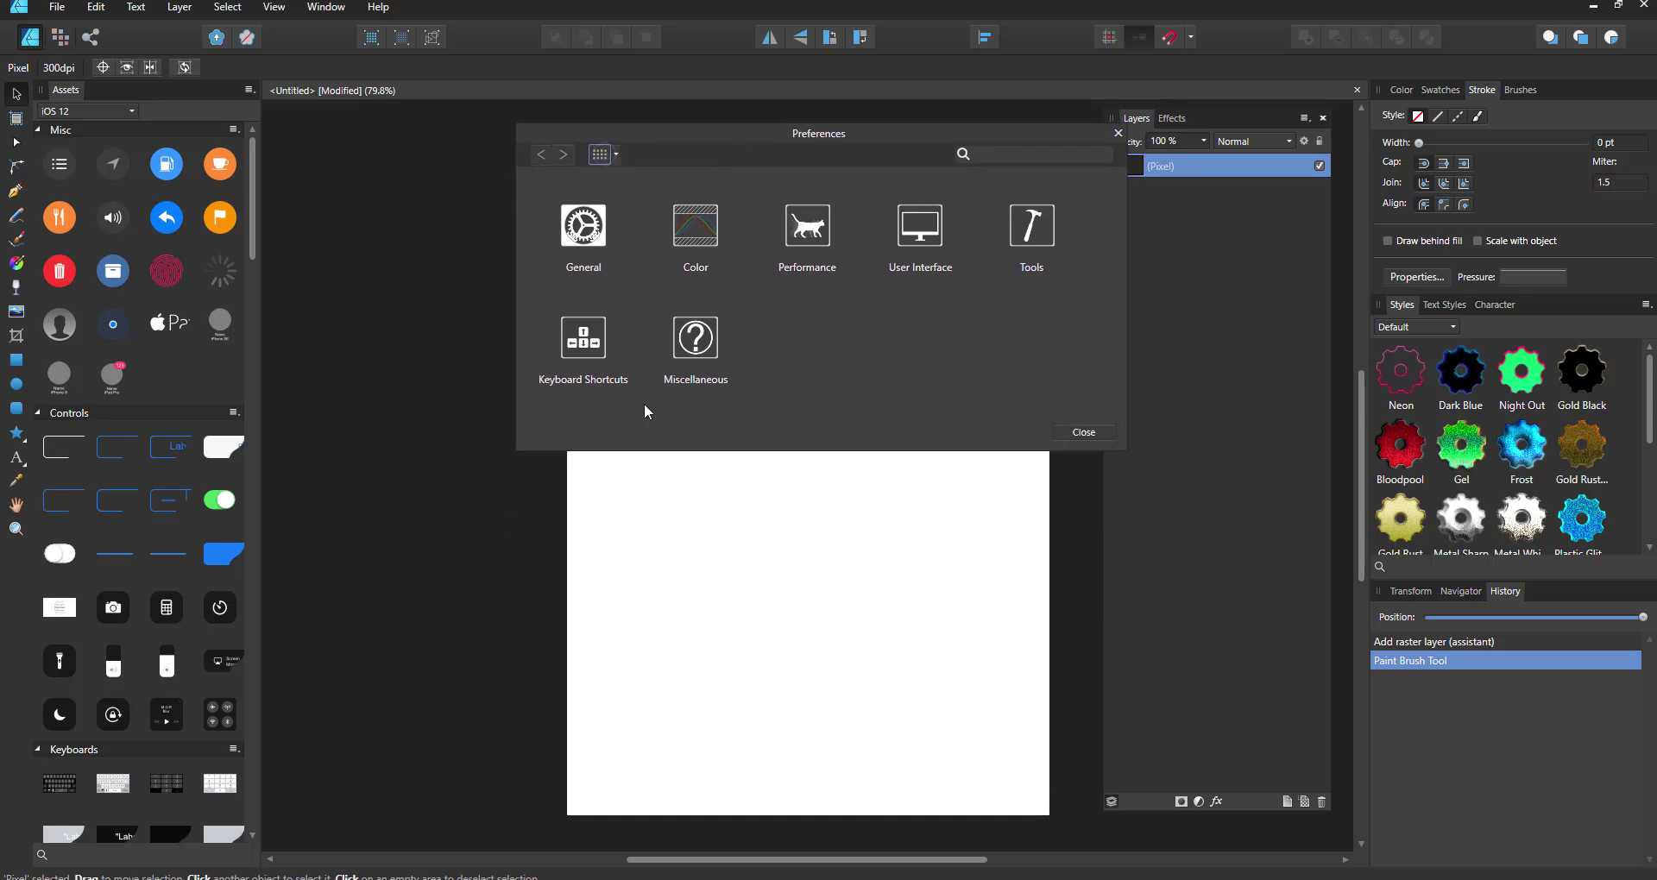
click(618, 153)
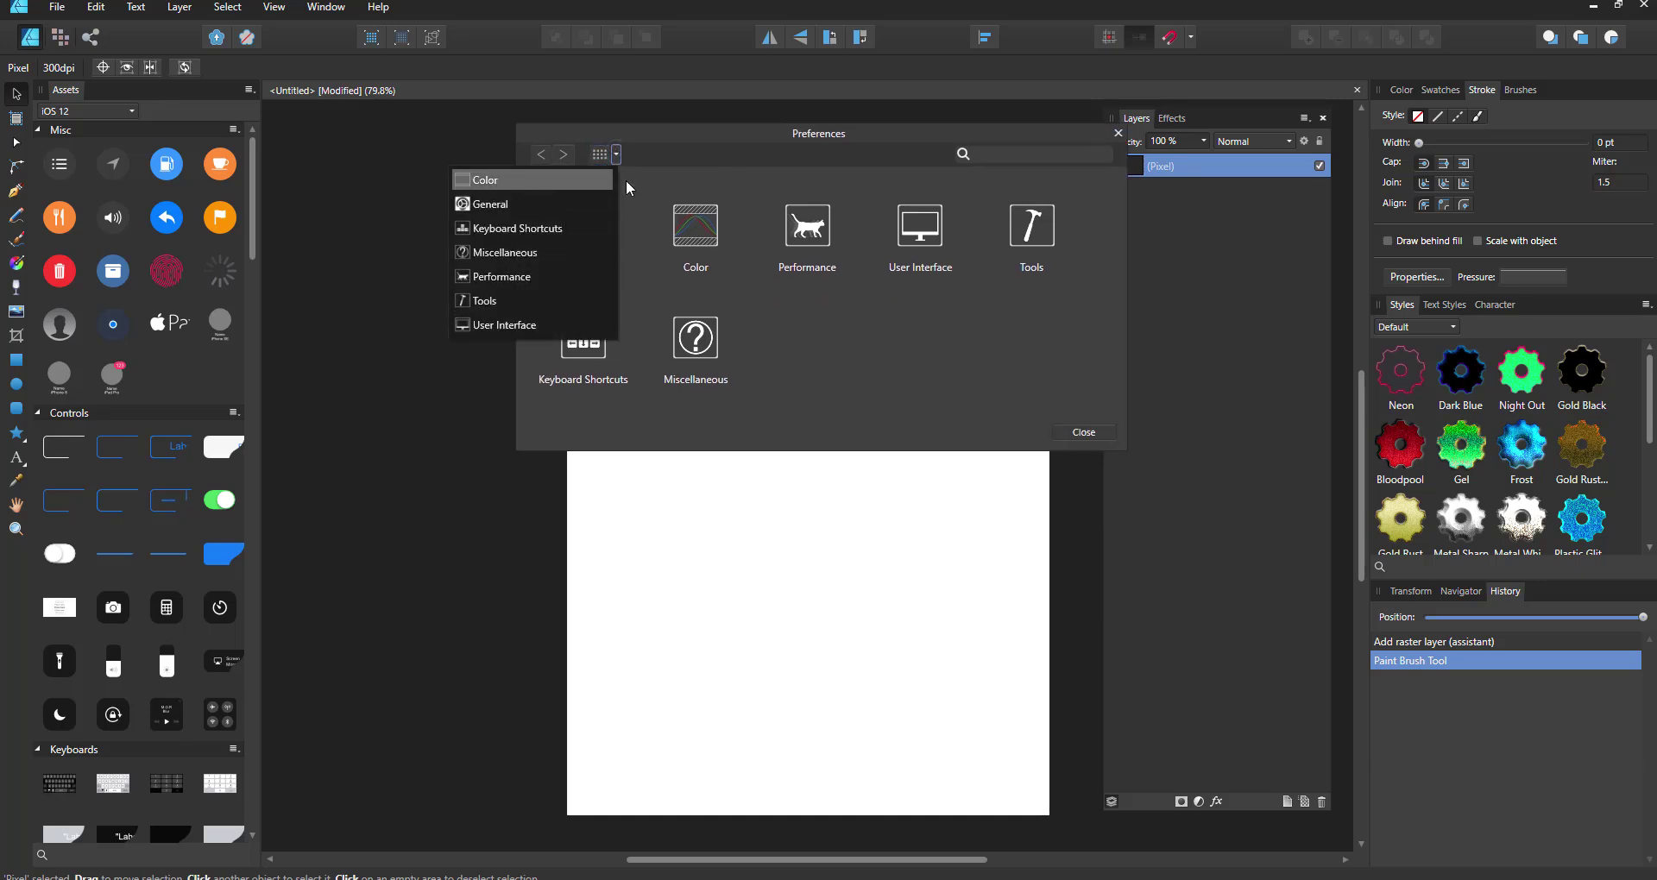
click(609, 176)
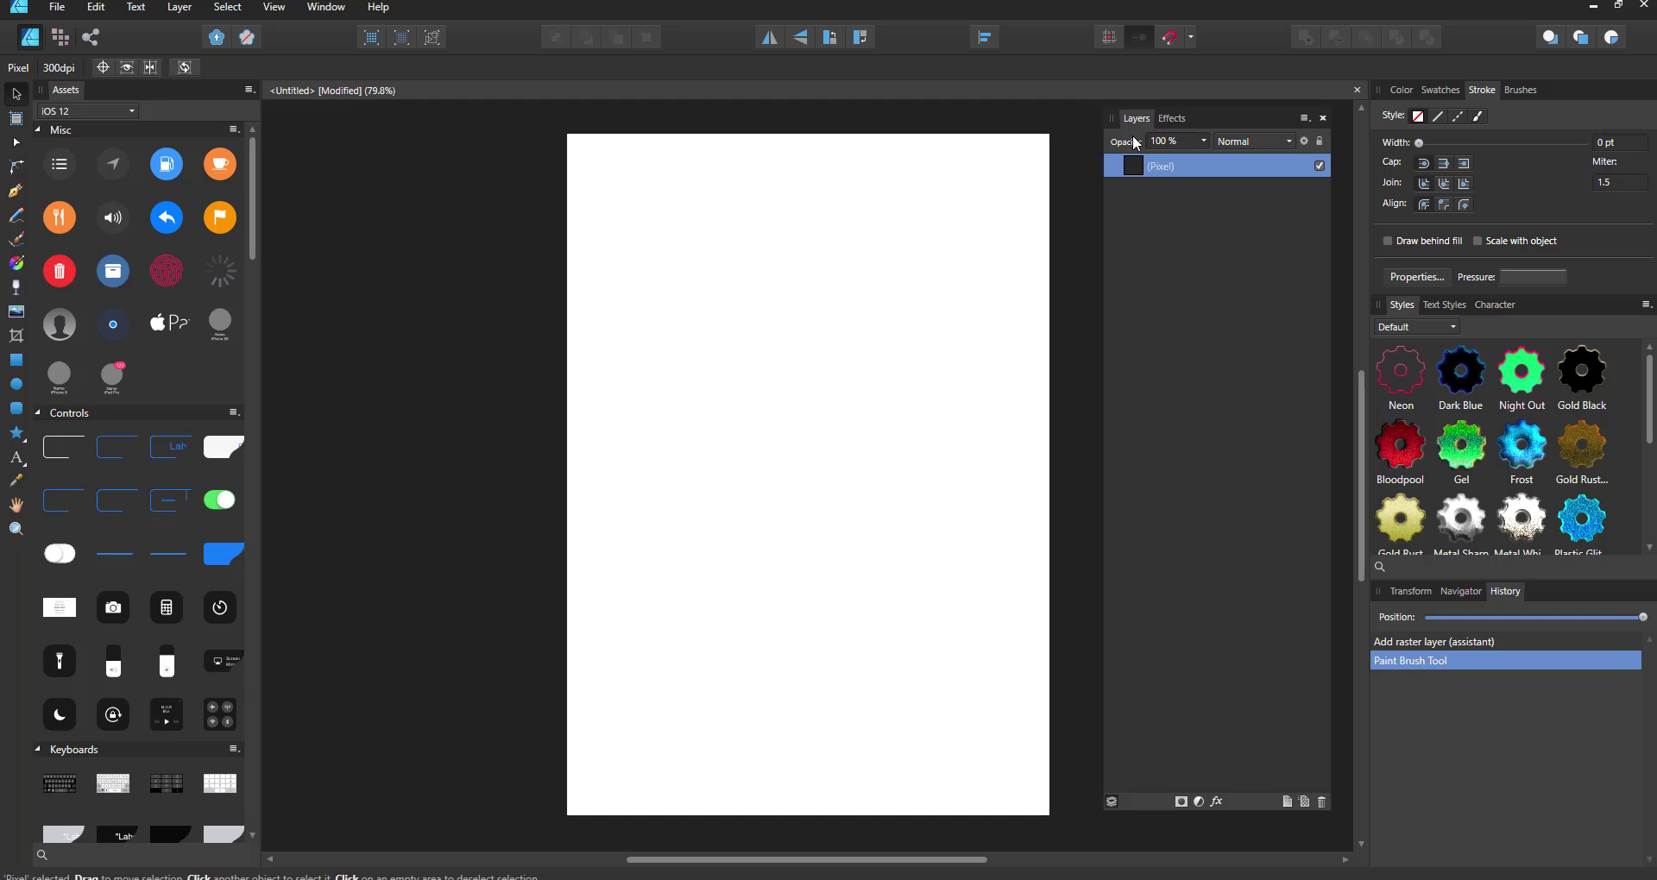
- Draw a looping Pencil curve down the page, undoing an accidental second curve
click(16, 216)
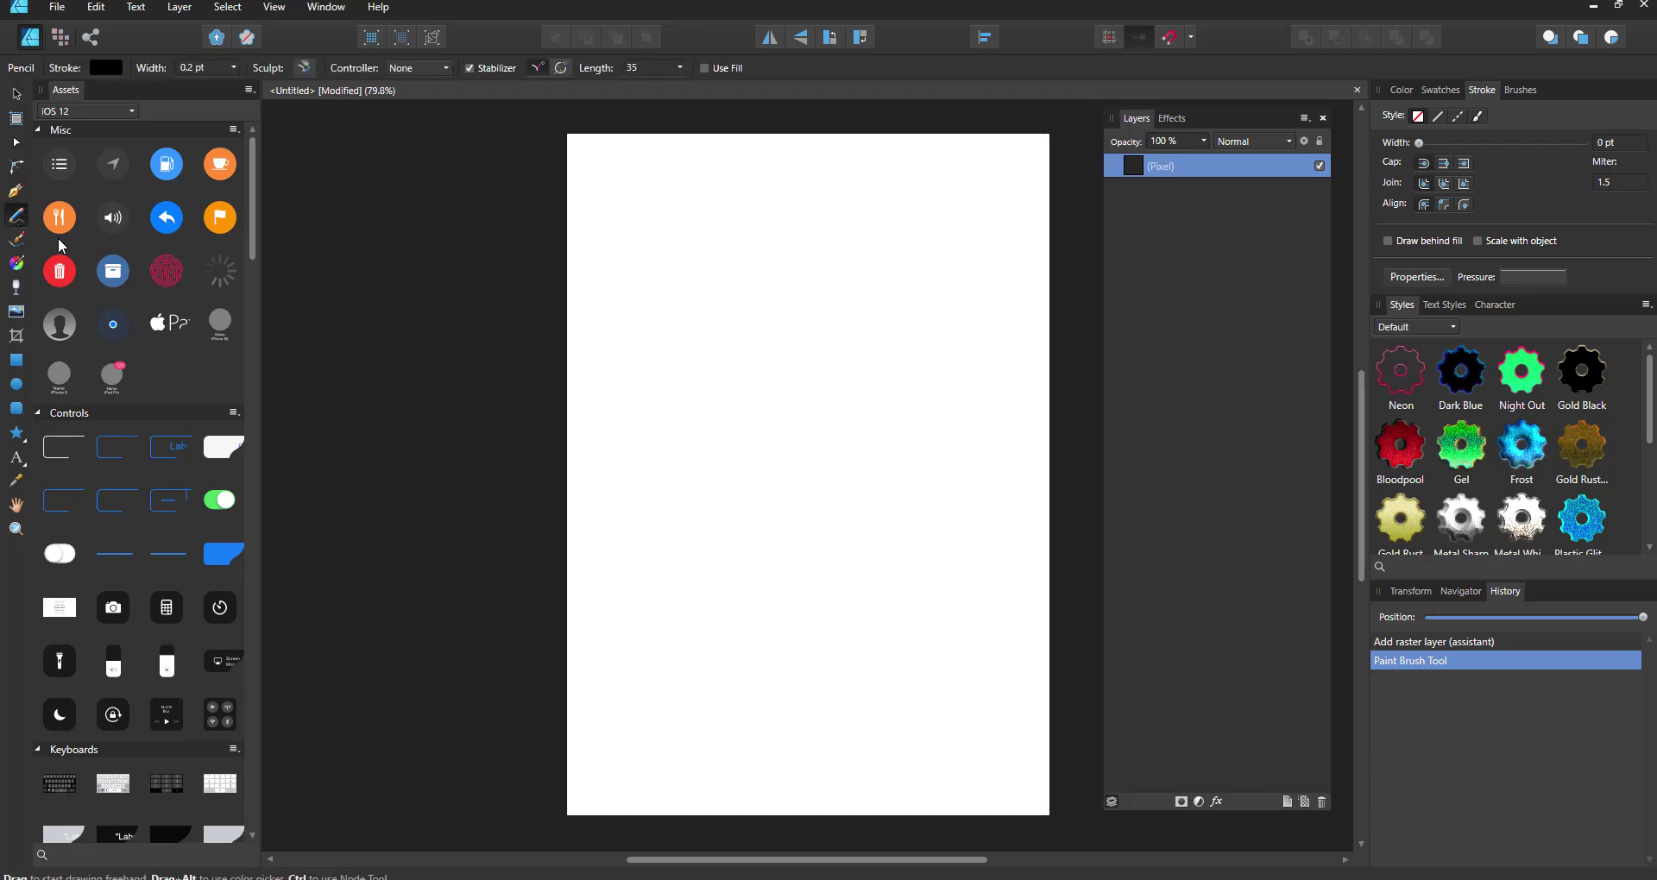
mouse_move(631, 512)
mouse_down()
mouse_move(659, 414)
mouse_move(677, 676)
mouse_move(798, 751)
mouse_up()
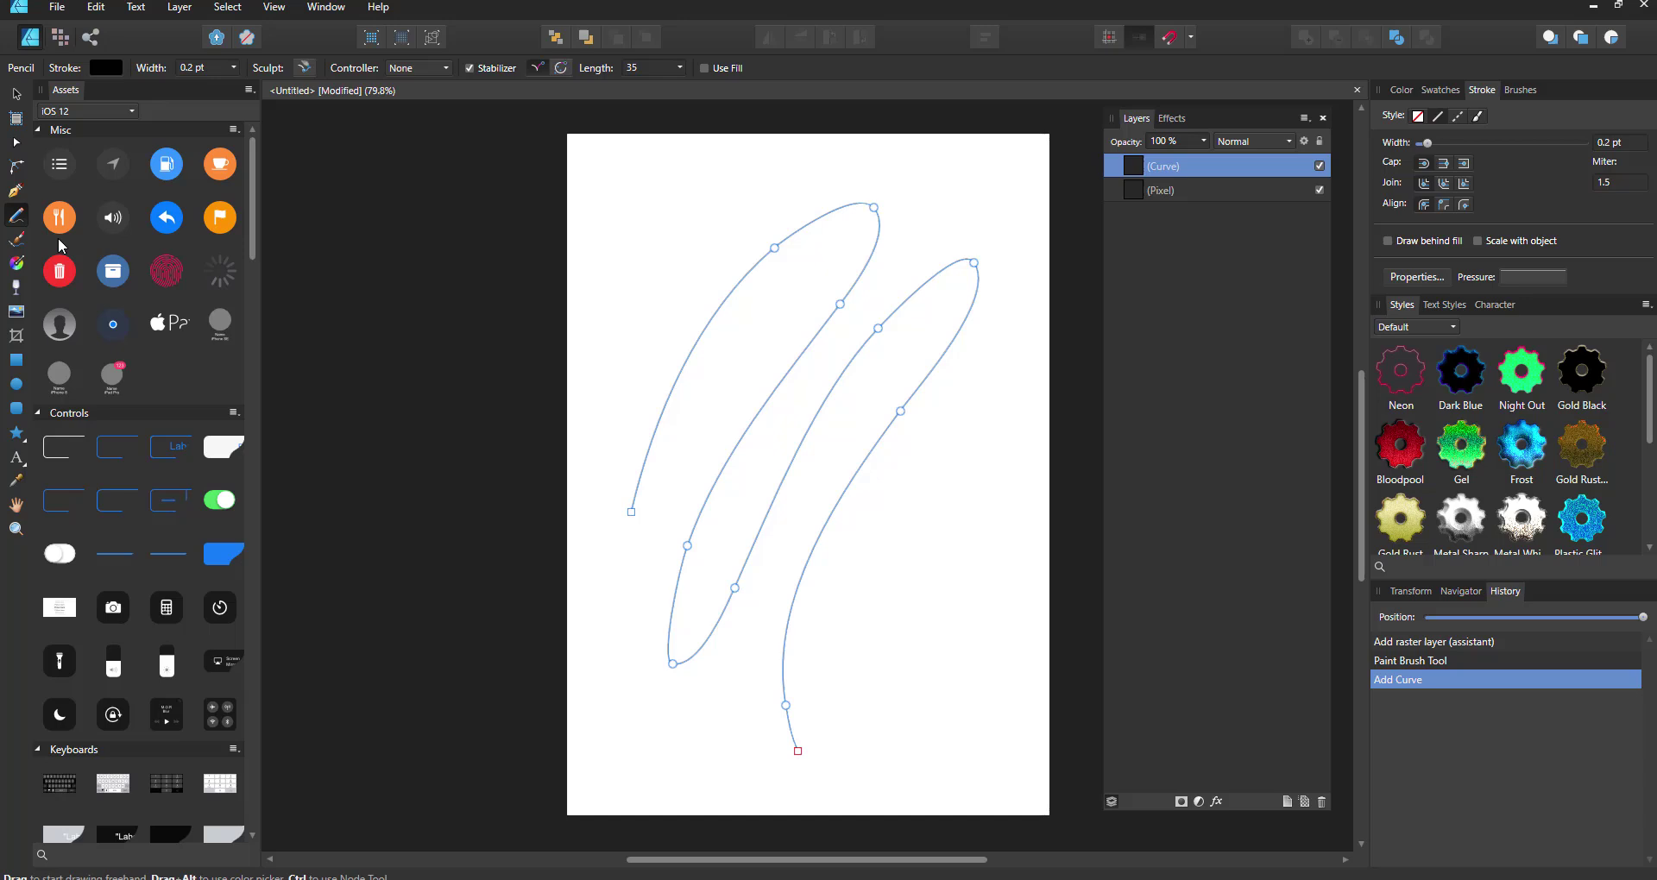
mouse_move(649, 255)
mouse_down()
mouse_move(661, 302)
mouse_move(734, 291)
mouse_up()
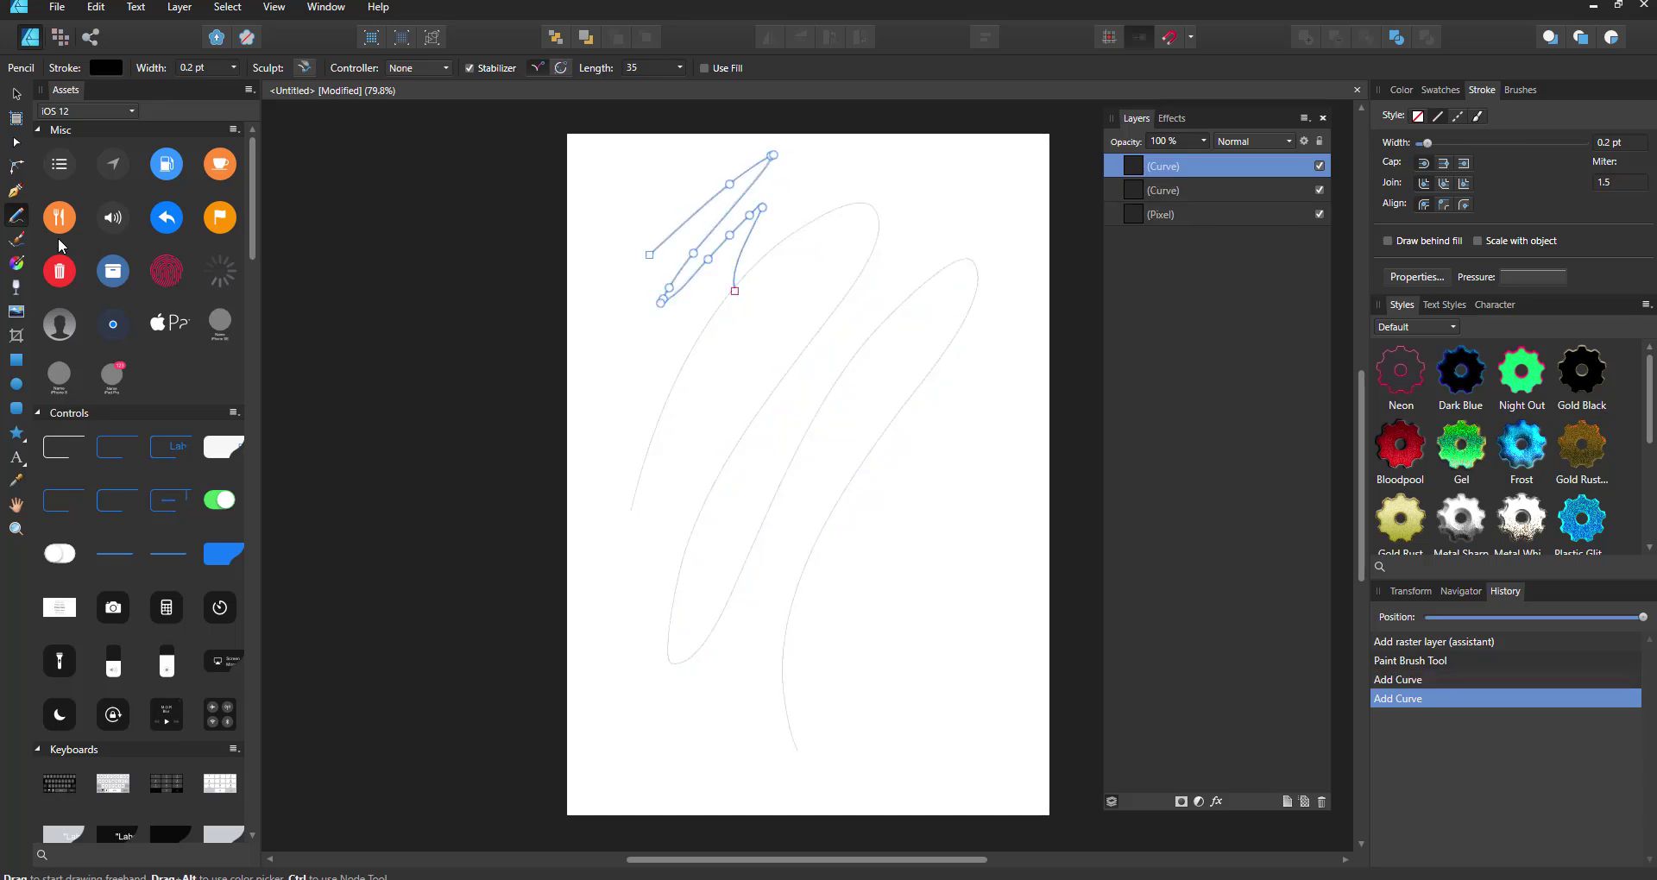
key(ctrl+z)
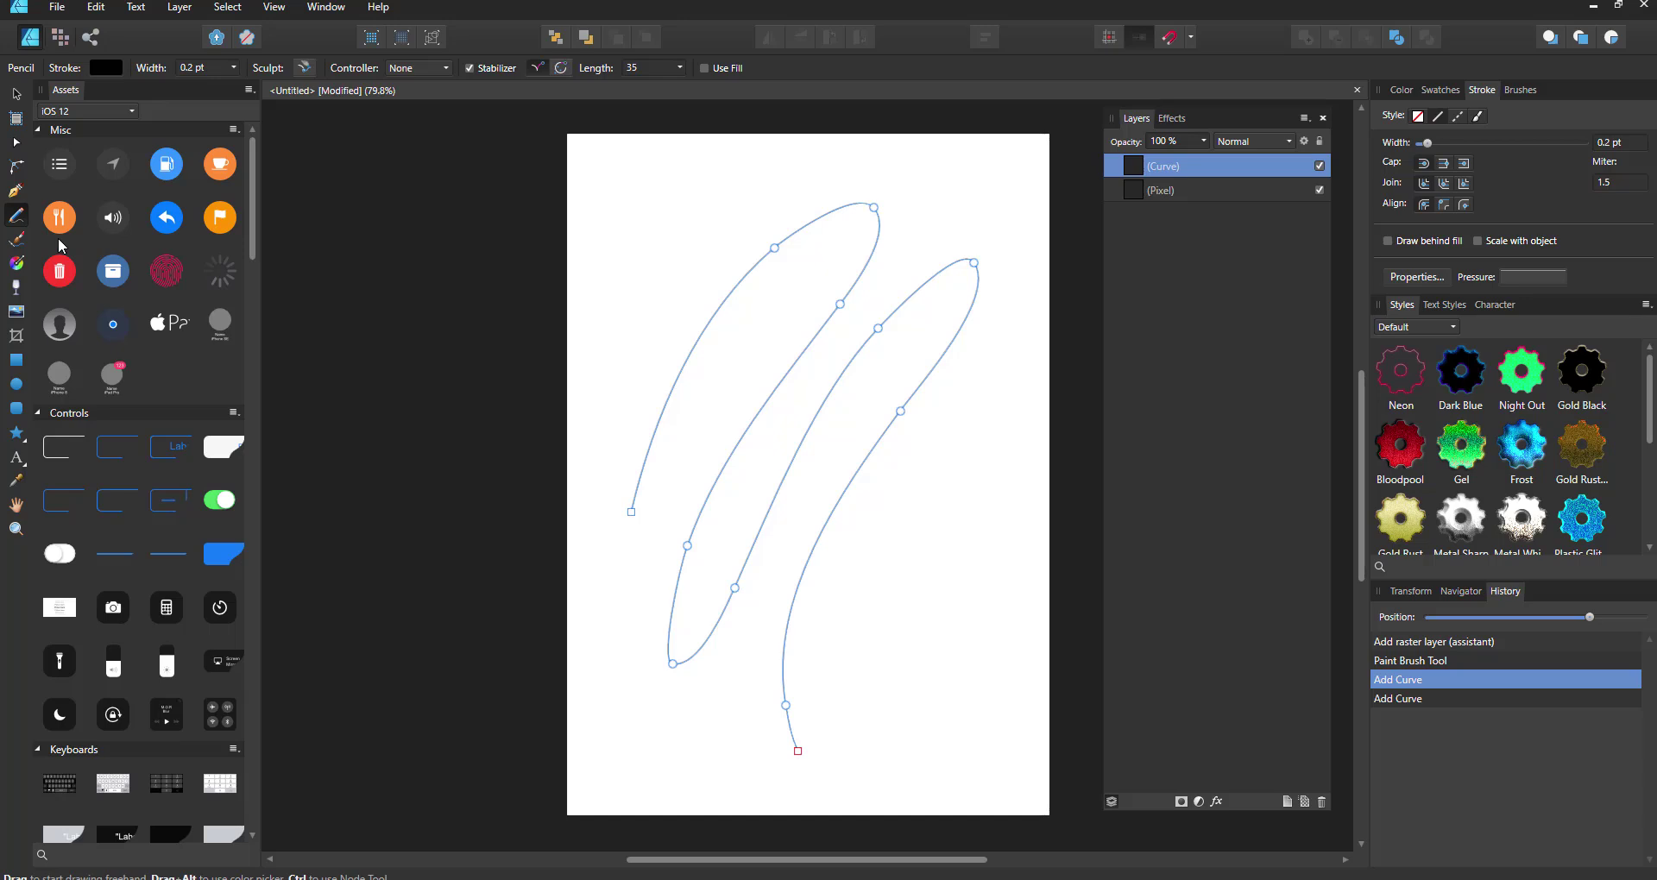
- Give the curve a 30.7 pt Acrylics brush stroke, then draw a thick top-left stroke
click(233, 67)
mouse_move(242, 86)
mouse_down()
mouse_move(298, 84)
mouse_move(285, 80)
mouse_up()
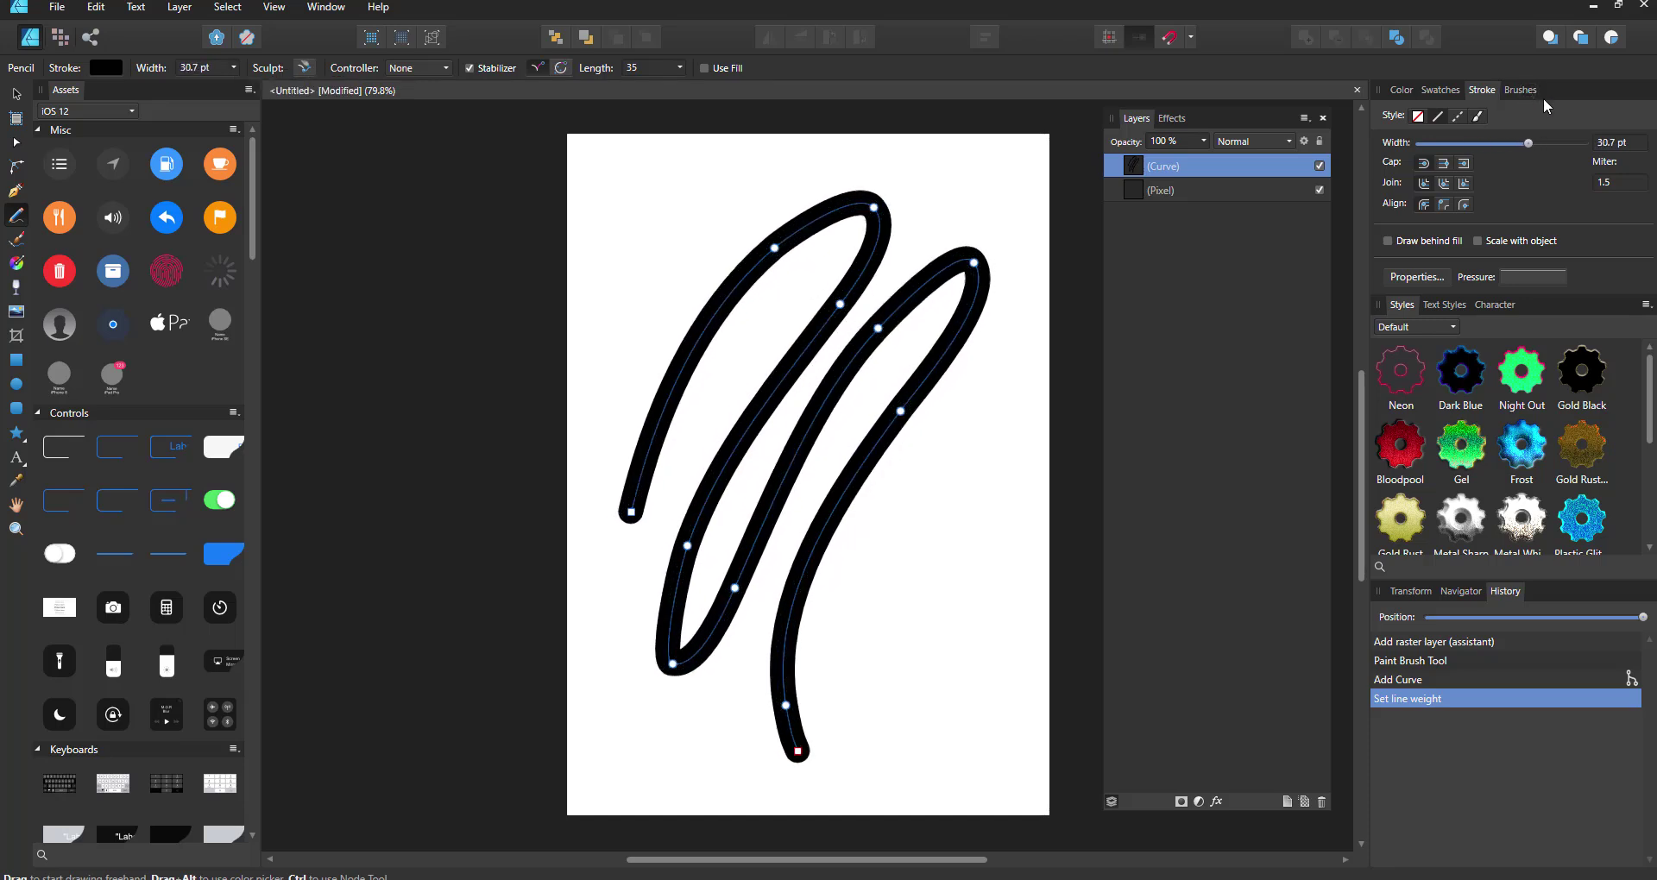
click(1515, 89)
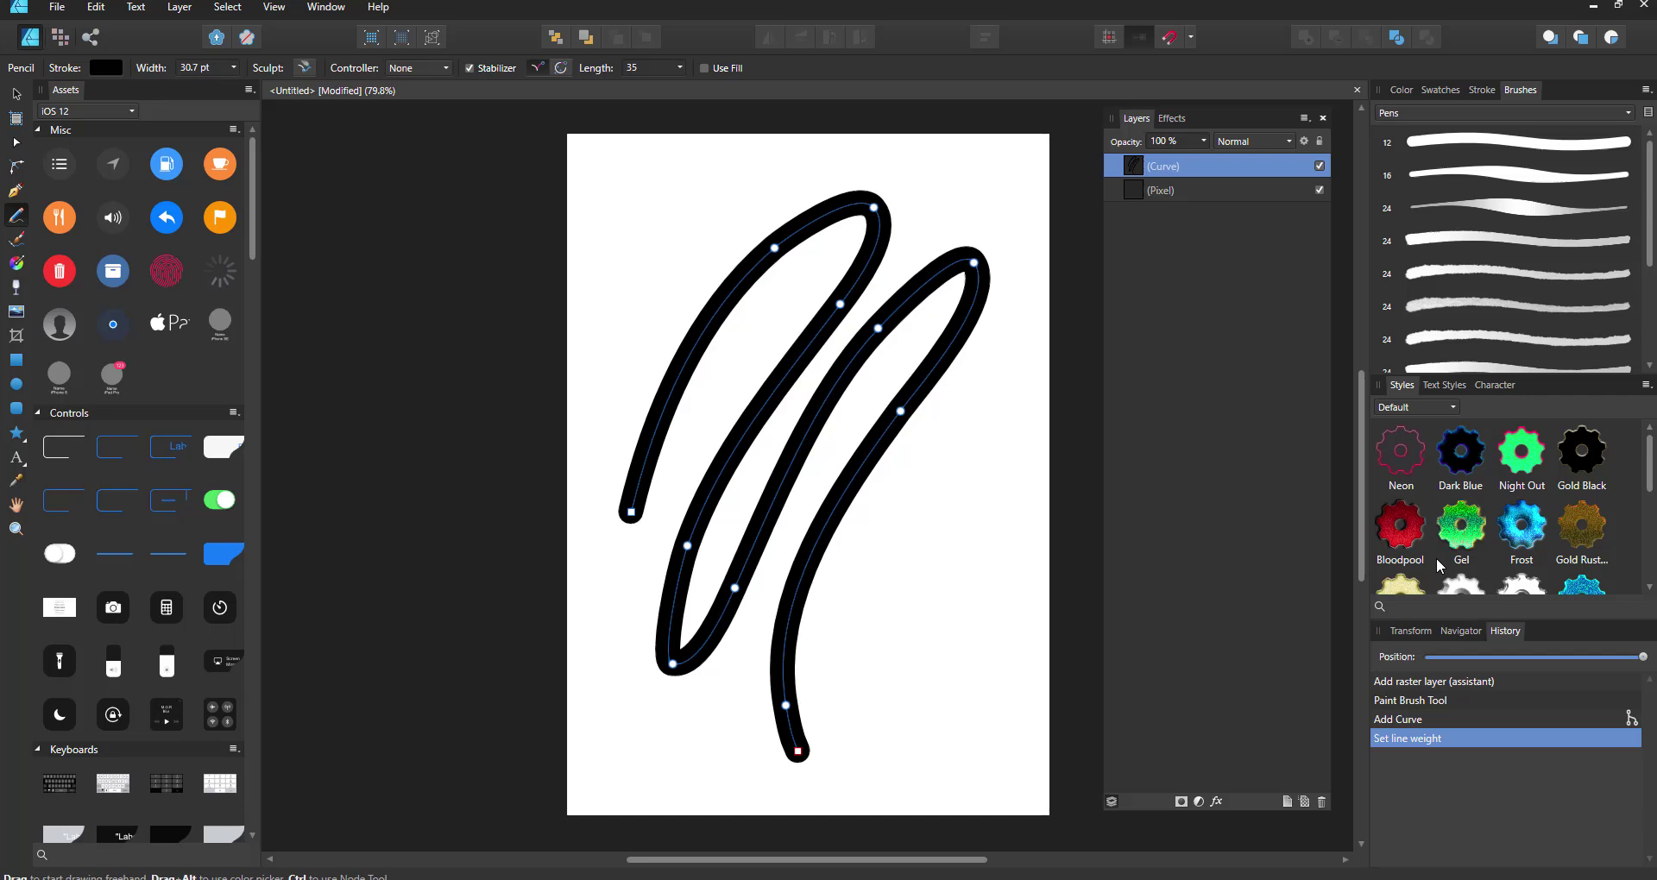
click(1550, 110)
click(1419, 174)
click(1419, 164)
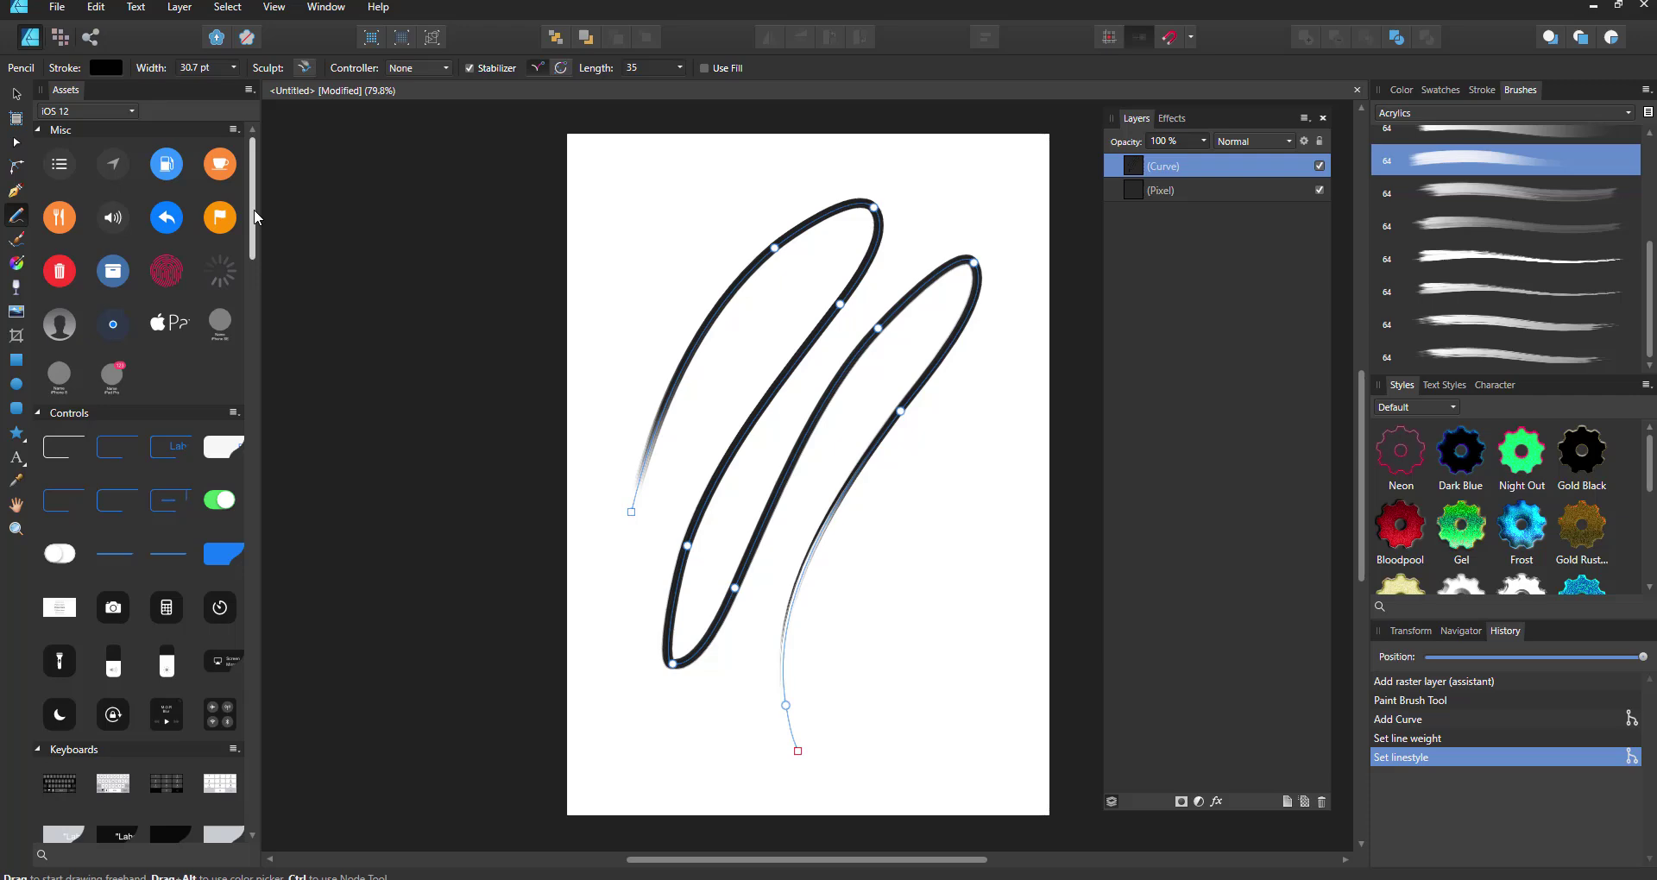
mouse_move(592, 349)
mouse_down()
mouse_move(678, 217)
mouse_move(802, 203)
mouse_move(836, 182)
mouse_up()
- Undo the thick stroke, test strokes with Stabiliser off and on, then undo everything
key(ctrl+z)
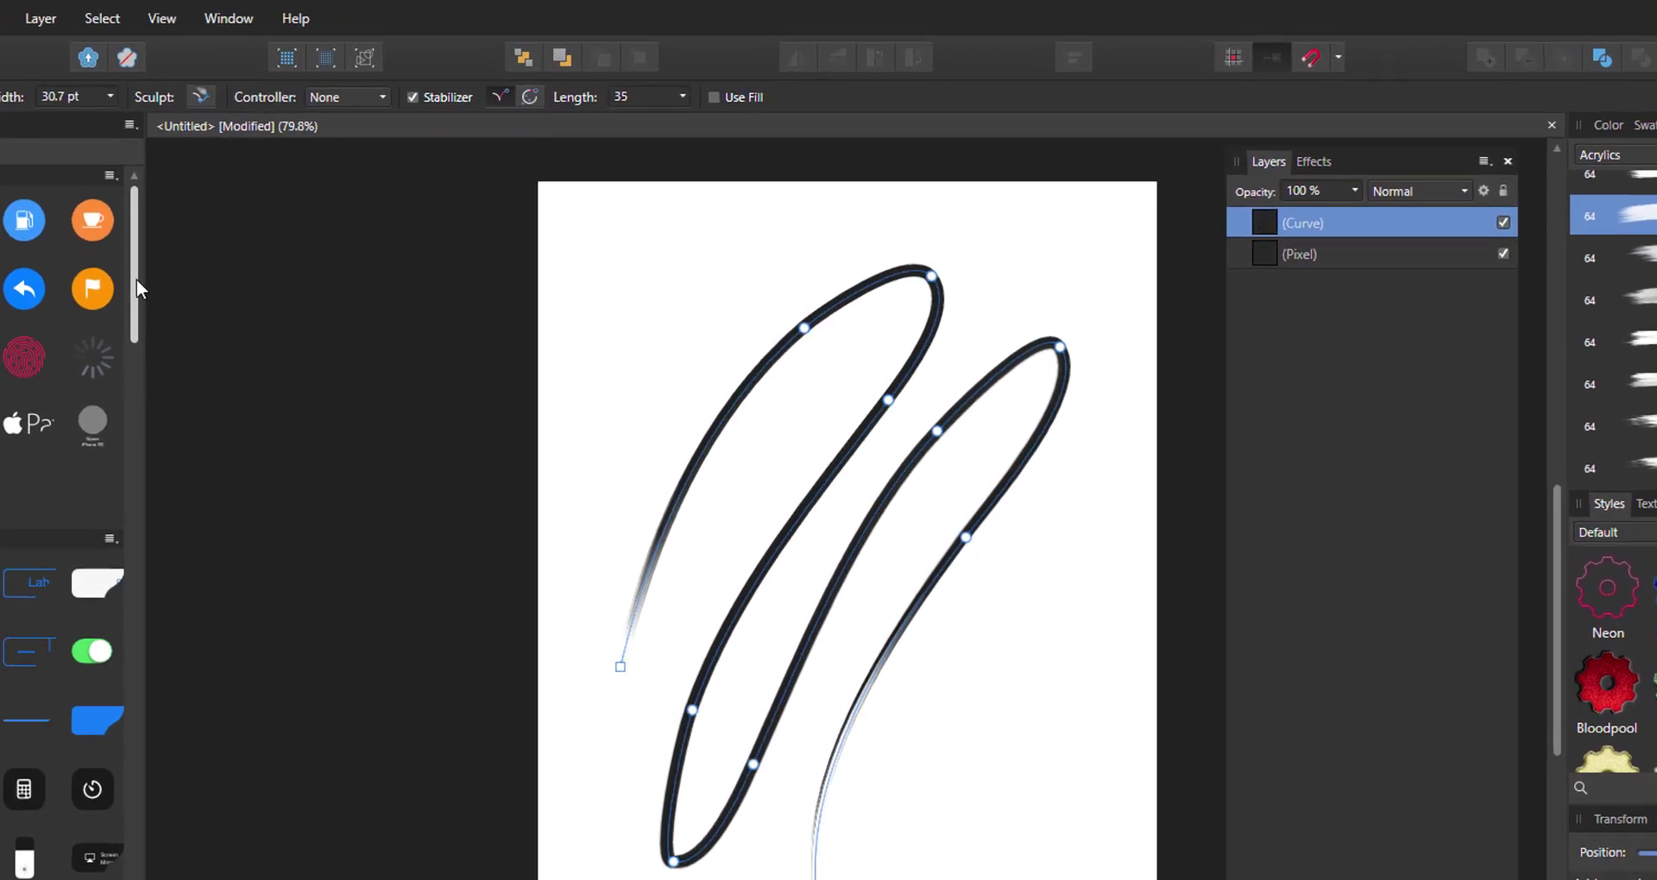
click(462, 72)
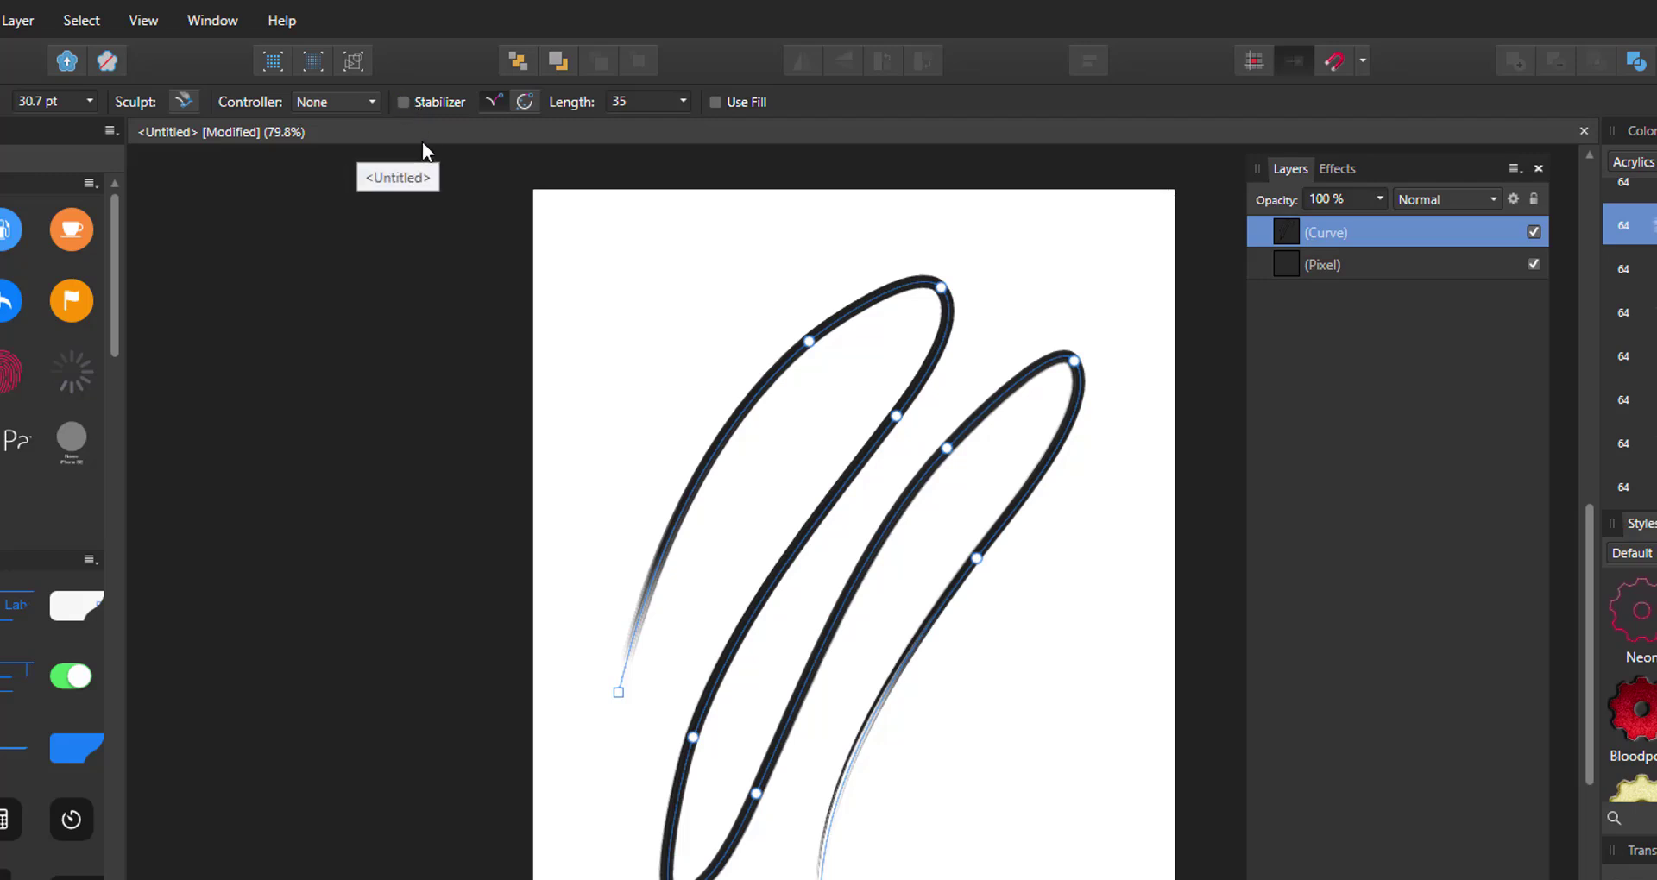
drag(596, 432, 699, 212)
mouse_move(691, 268)
mouse_down()
mouse_move(706, 433)
mouse_move(804, 368)
mouse_move(919, 364)
mouse_up()
key(ctrl+z)
key(ctrl+z)
click(414, 99)
mouse_move(611, 406)
mouse_down()
mouse_move(633, 362)
mouse_move(803, 272)
mouse_up()
key(ctrl+z)
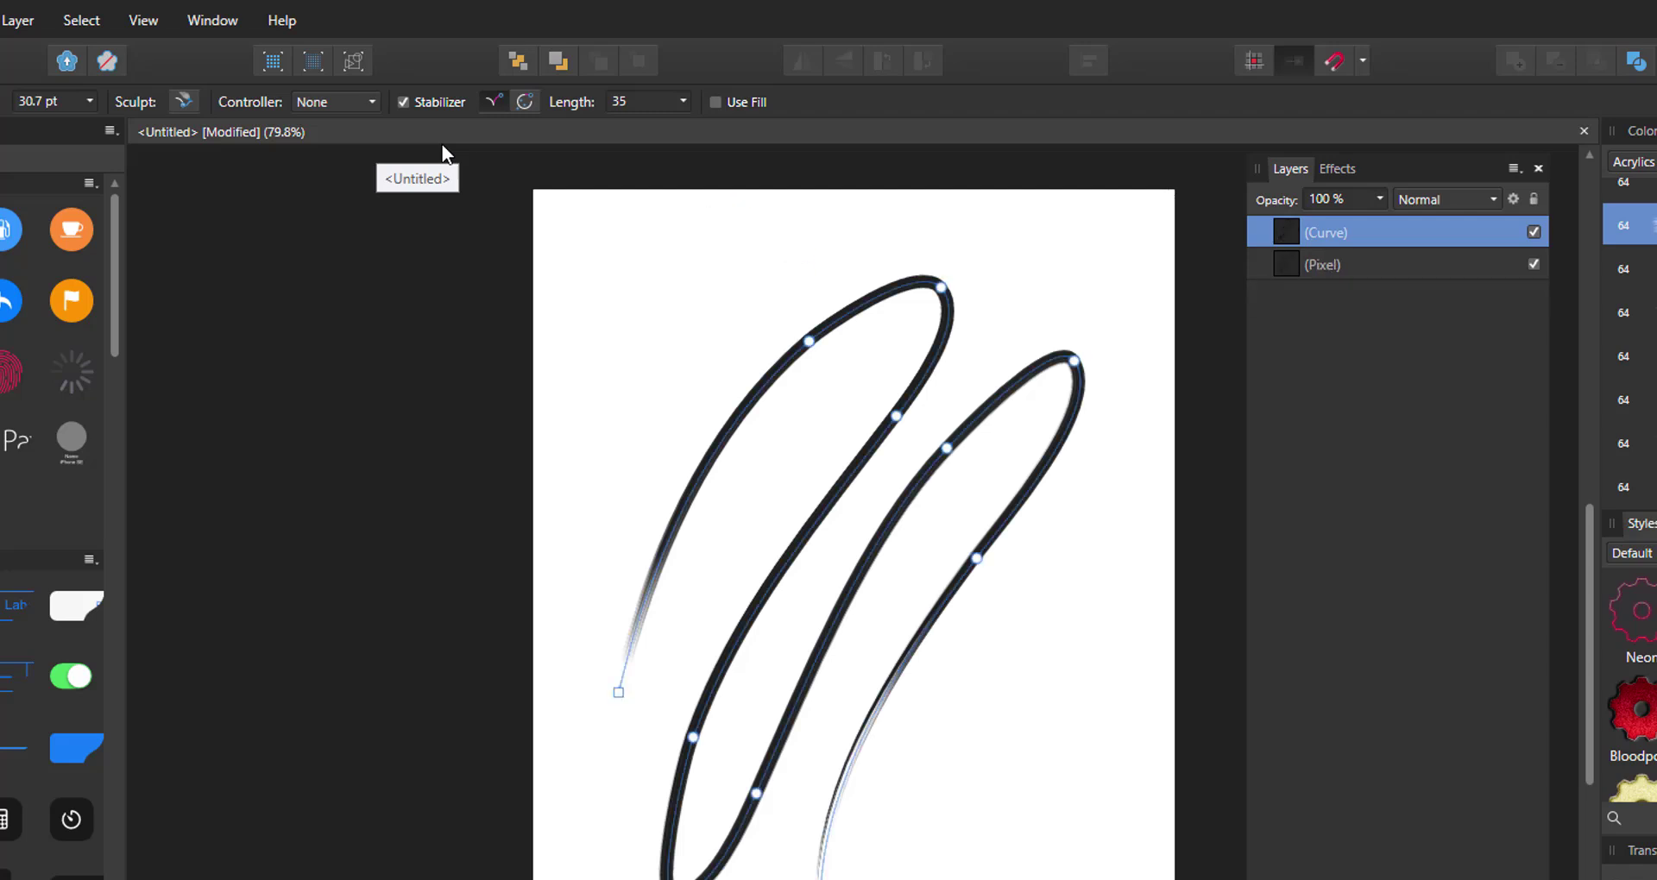
key(ctrl+z)
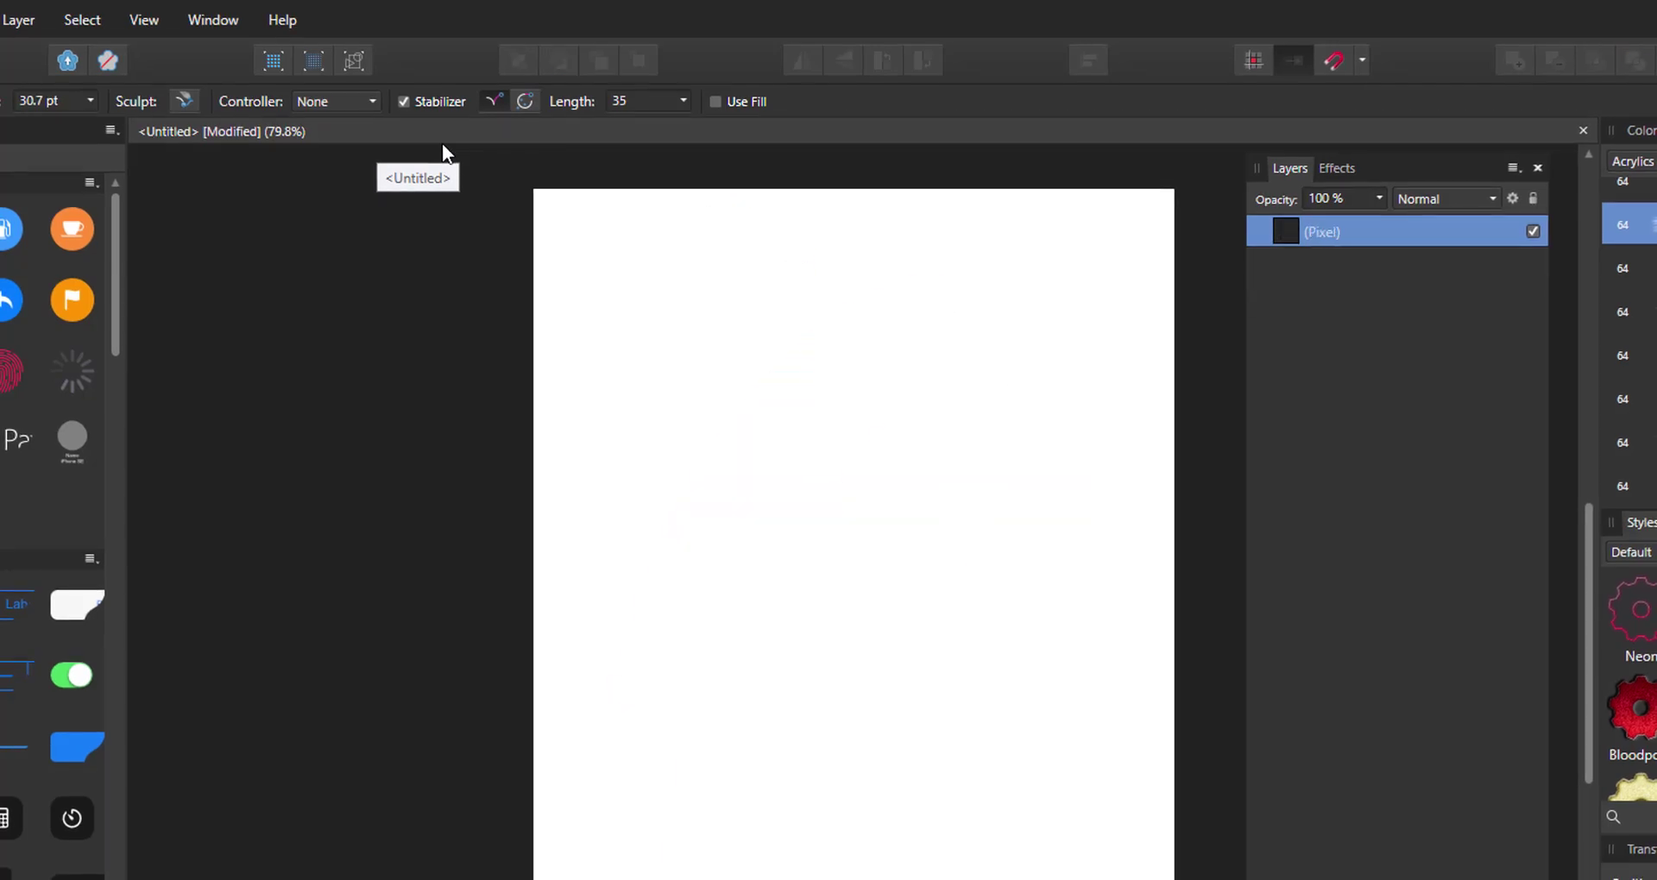
- Set the Pencil controller to Pressure, draw two test loops and undo them
click(338, 104)
click(354, 174)
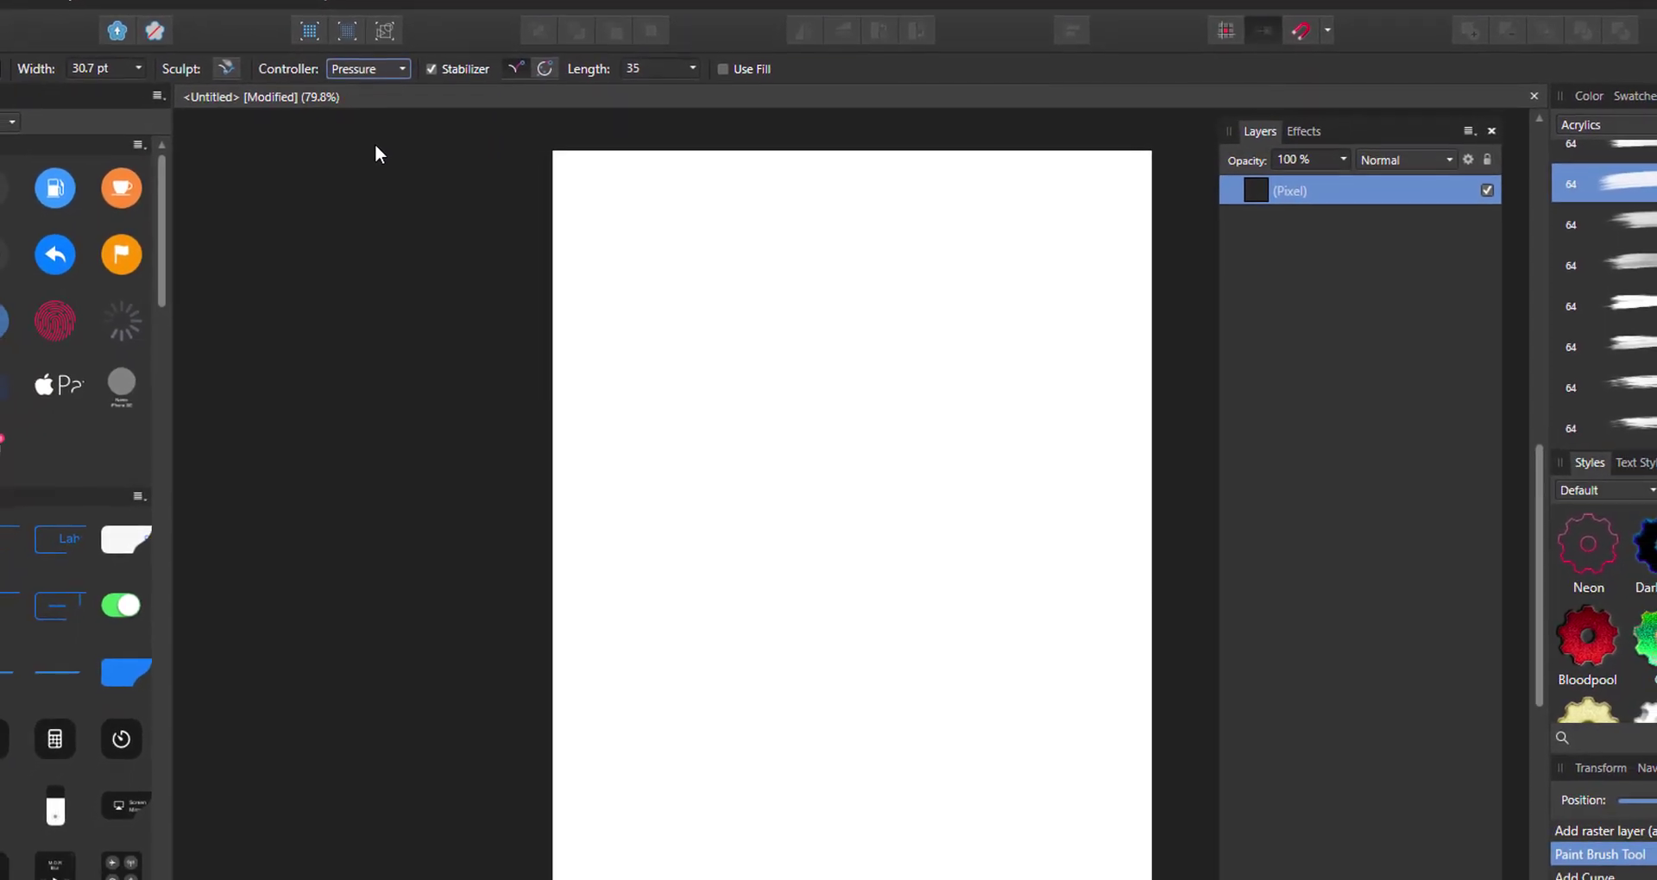
mouse_move(629, 349)
mouse_down()
mouse_move(655, 306)
mouse_move(831, 219)
mouse_move(786, 353)
mouse_move(607, 634)
mouse_move(740, 547)
mouse_move(944, 233)
mouse_move(858, 474)
mouse_move(874, 832)
mouse_move(881, 552)
mouse_move(898, 687)
mouse_move(863, 630)
mouse_move(871, 660)
mouse_up()
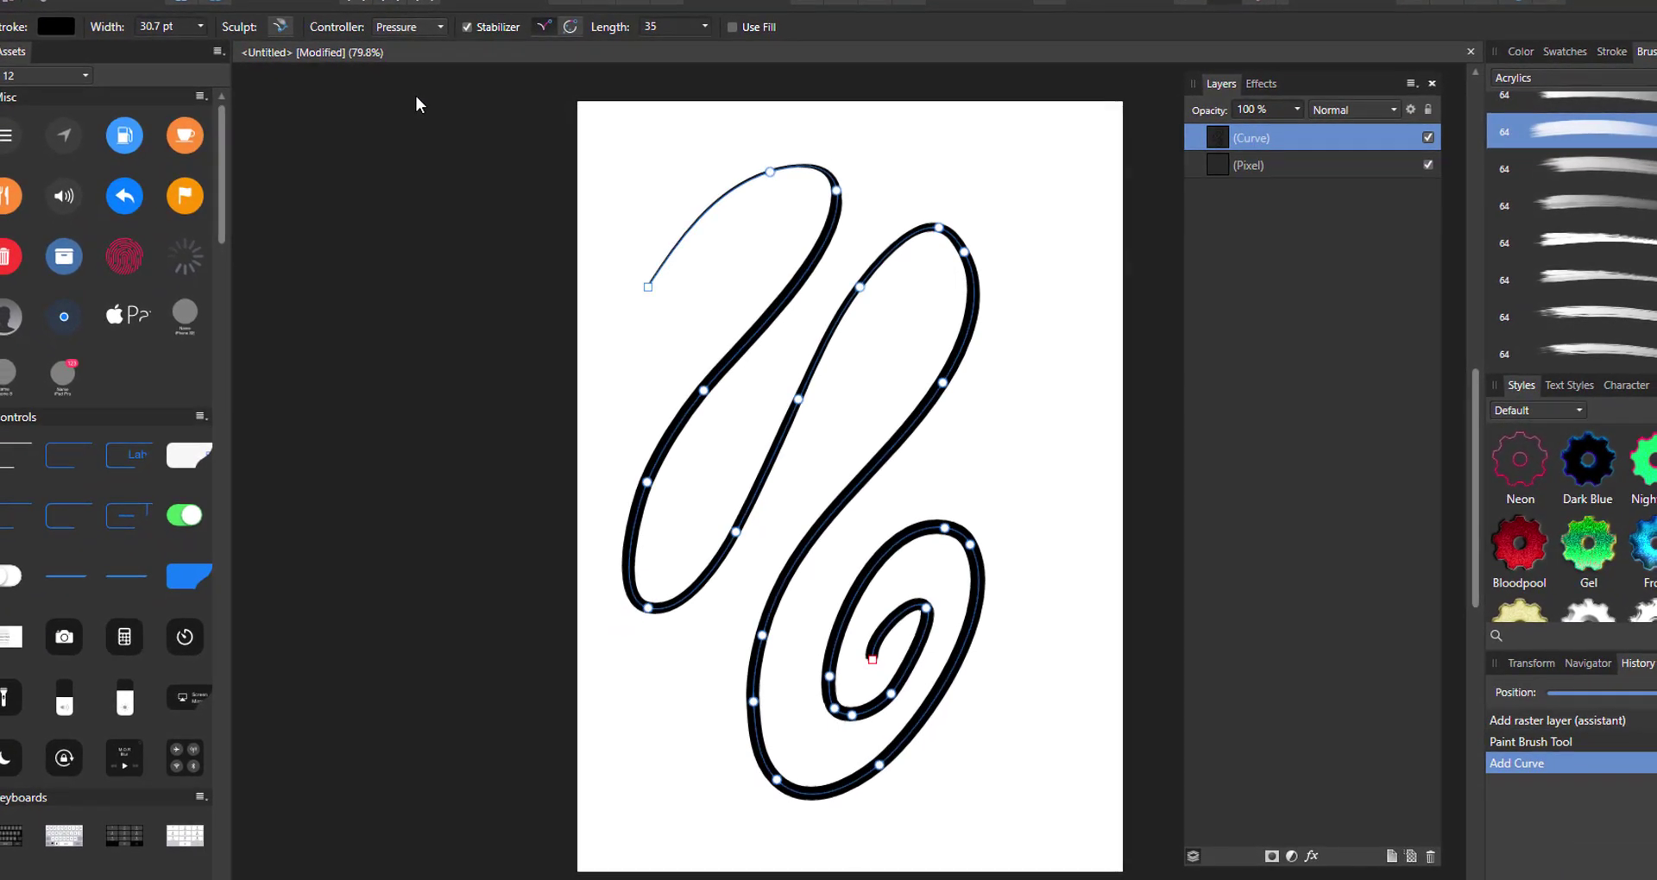
key(ctrl+z)
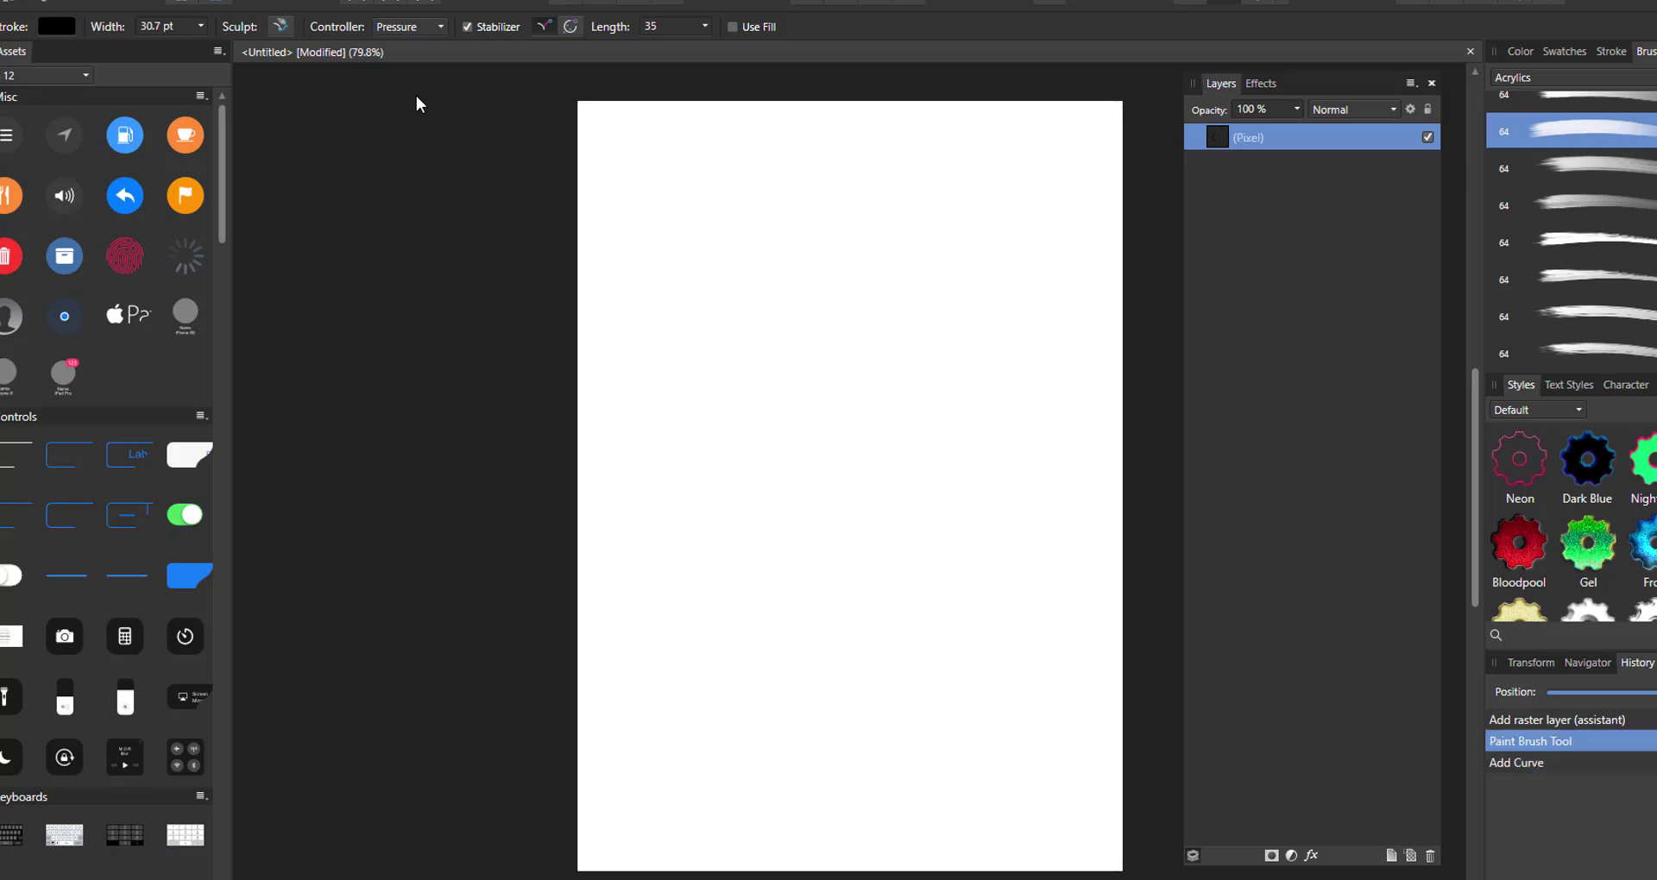
mouse_move(629, 229)
mouse_down()
mouse_move(714, 156)
mouse_move(728, 245)
mouse_move(674, 621)
mouse_move(945, 202)
mouse_move(771, 370)
mouse_move(750, 514)
mouse_move(925, 276)
mouse_move(855, 445)
mouse_move(684, 552)
mouse_move(787, 252)
mouse_move(1073, 229)
mouse_move(889, 544)
mouse_move(842, 829)
mouse_move(1019, 517)
mouse_move(887, 785)
mouse_move(878, 635)
mouse_up()
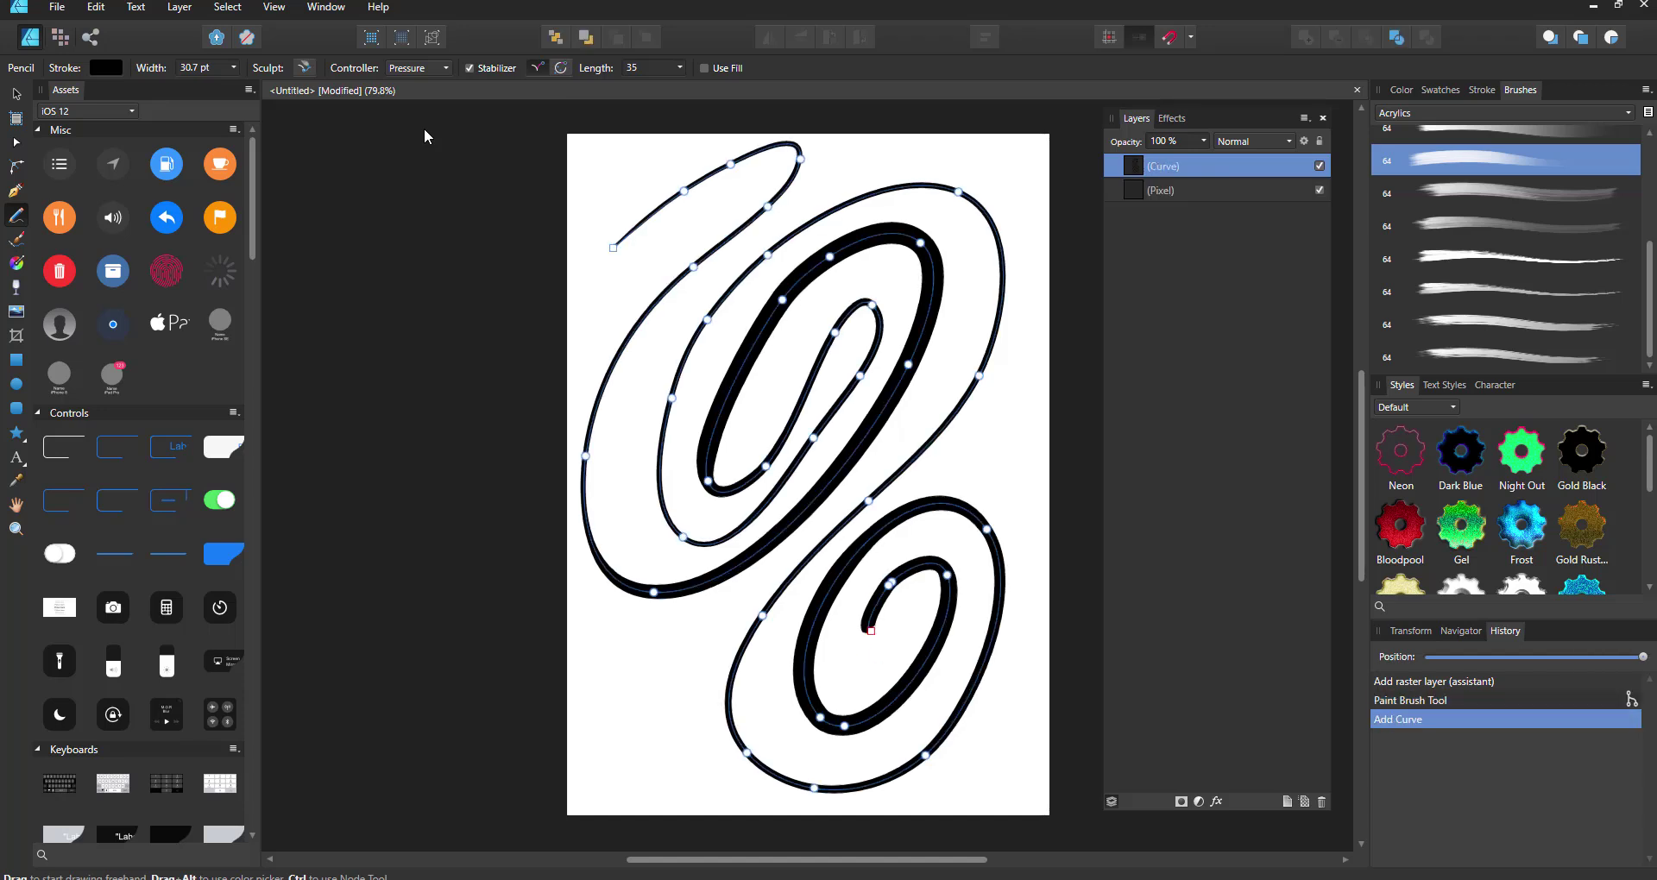
key(ctrl+z)
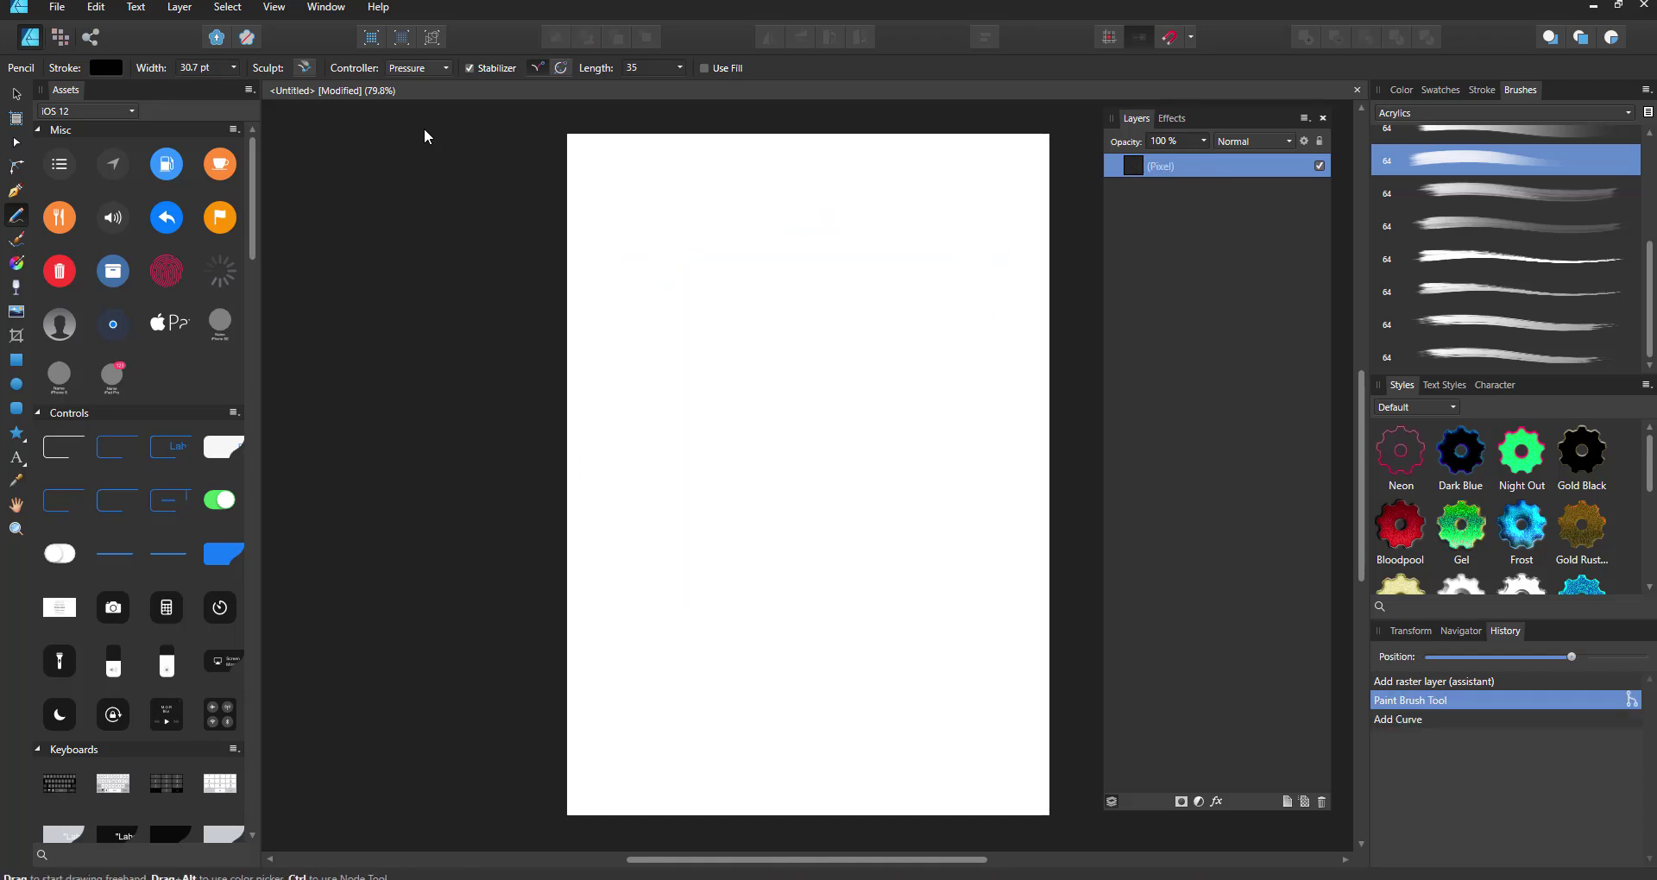
- Turn off the Stabiliser and zoom the page in to 125% for Pencil drawing
click(470, 68)
click(16, 530)
click(666, 263)
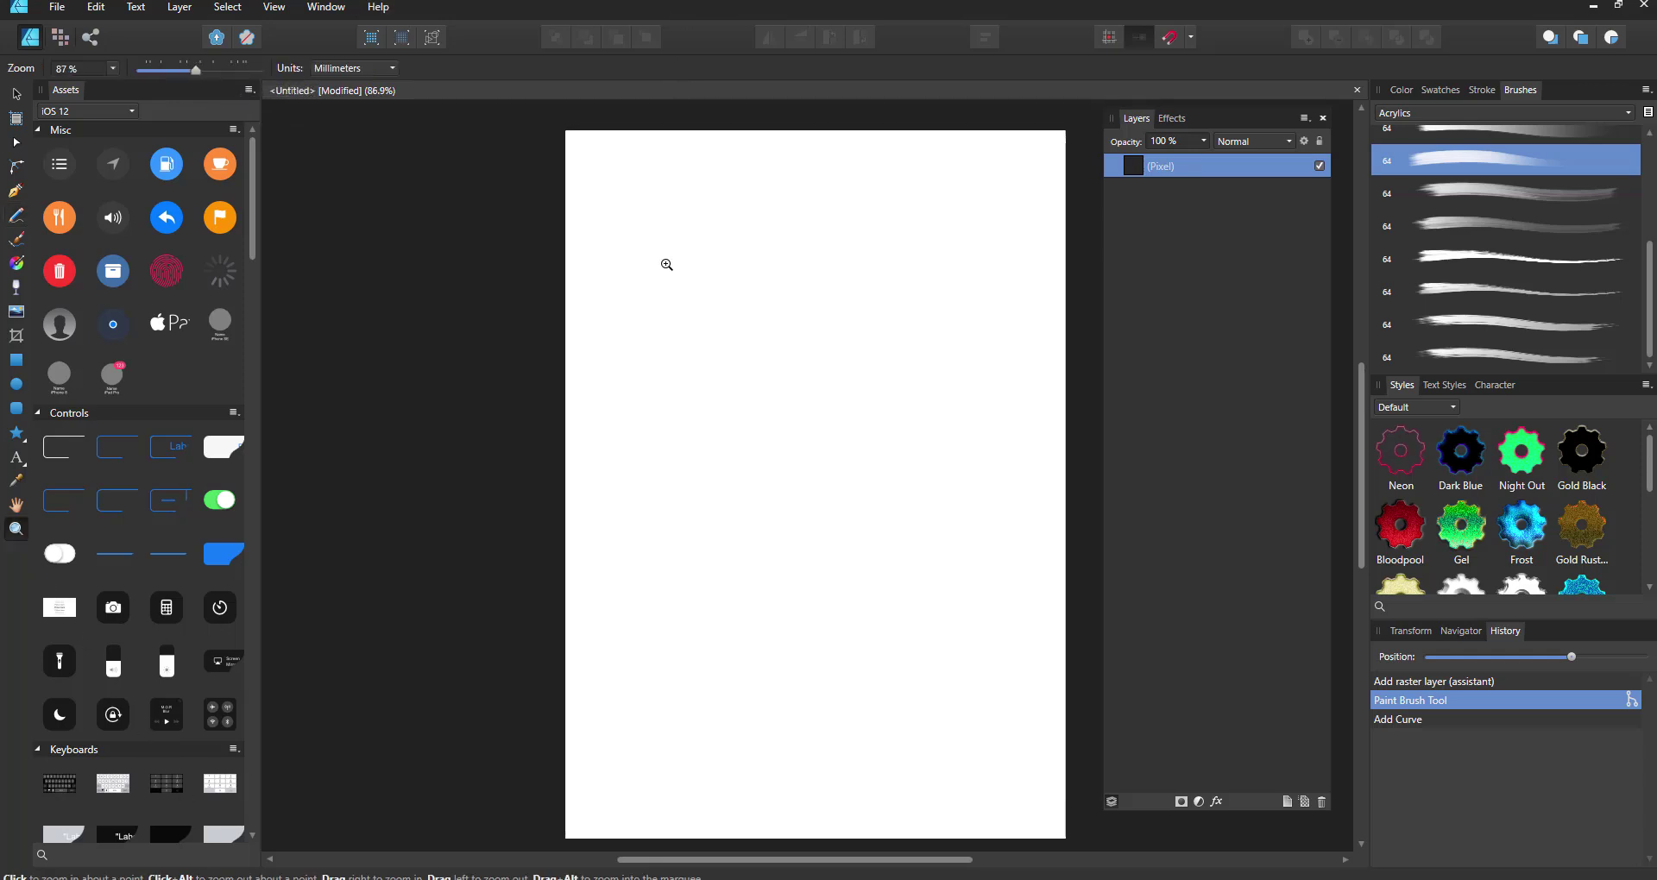
scroll(672, 274, right, 3)
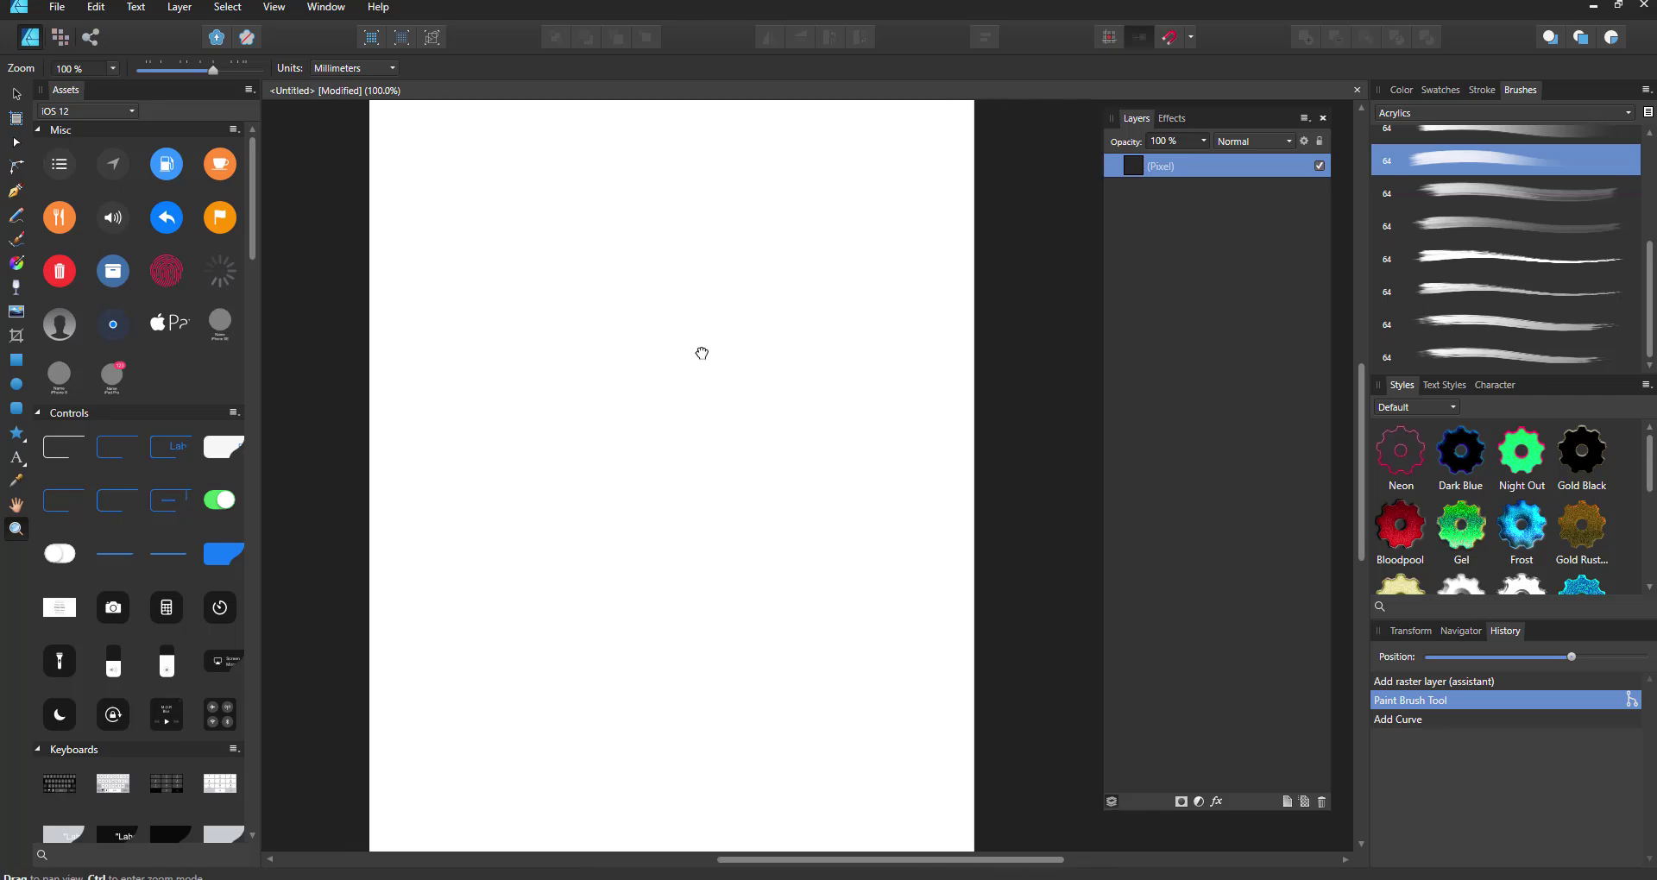
click(618, 407)
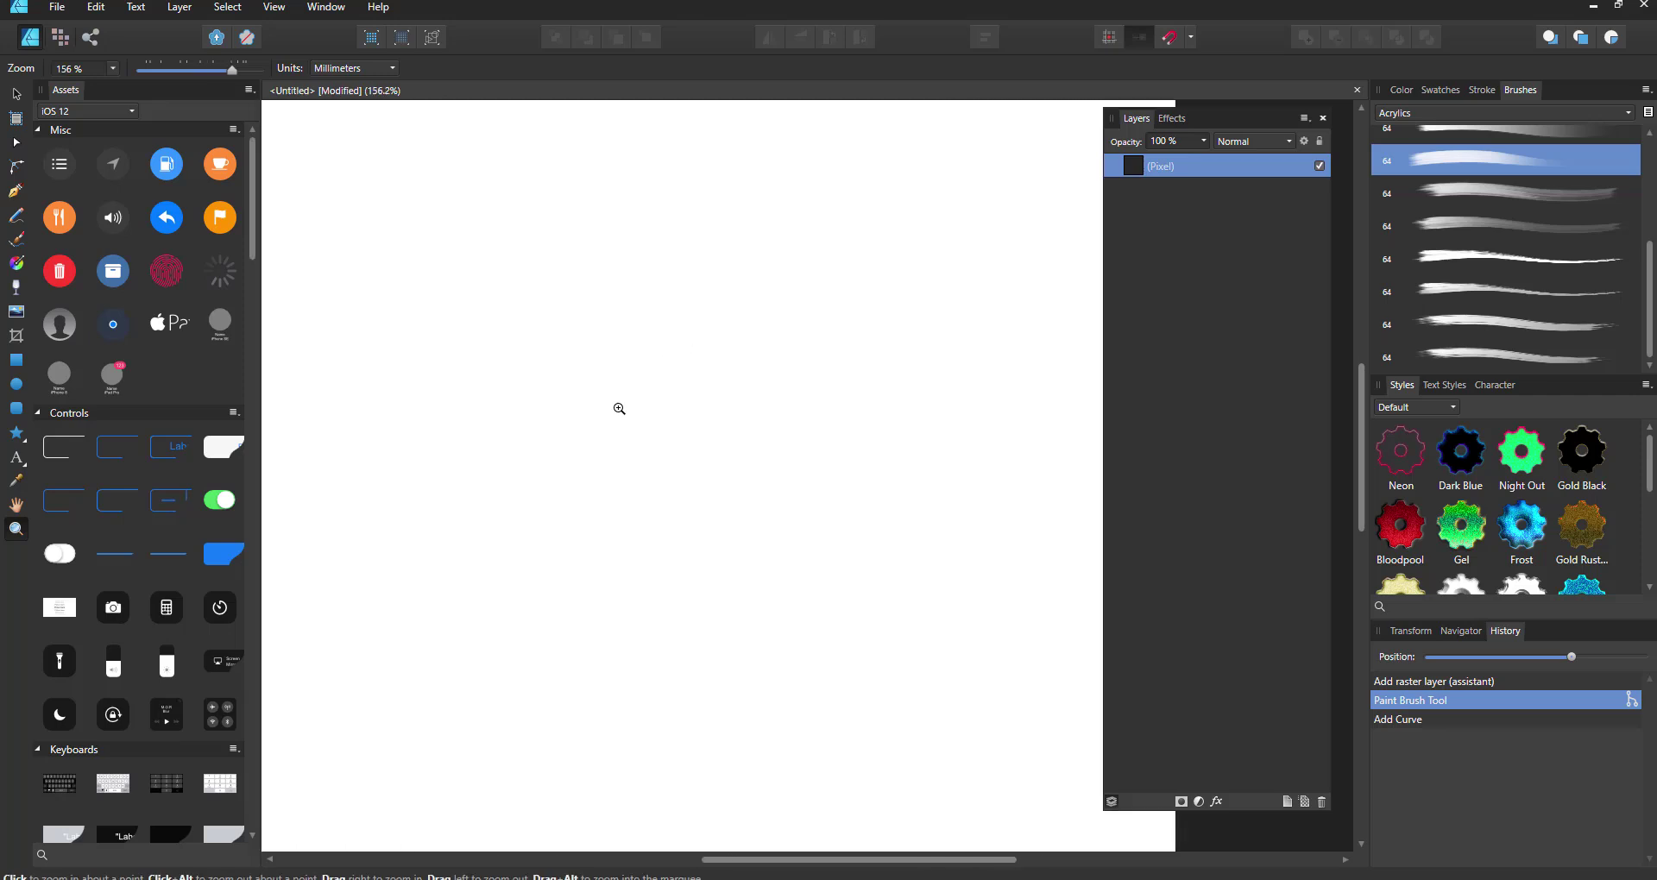
click(16, 214)
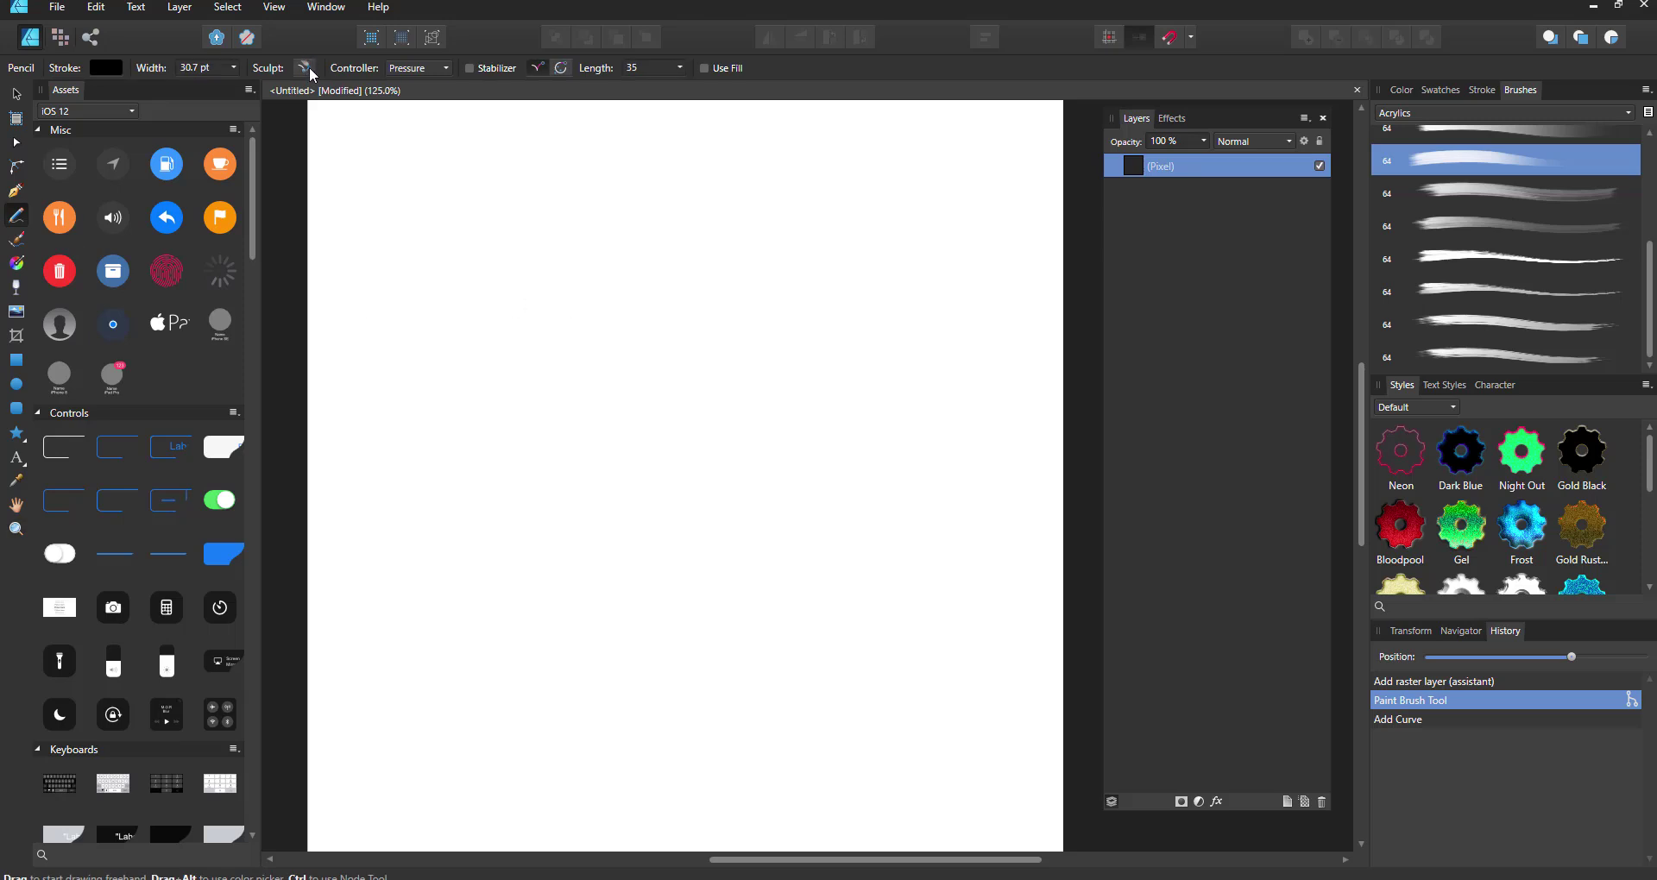
- Draw a long scribble, a large loop and a small loop above it with the Pencil
mouse_move(574, 233)
mouse_down()
mouse_move(843, 178)
mouse_move(907, 296)
mouse_move(827, 685)
mouse_move(950, 394)
mouse_up()
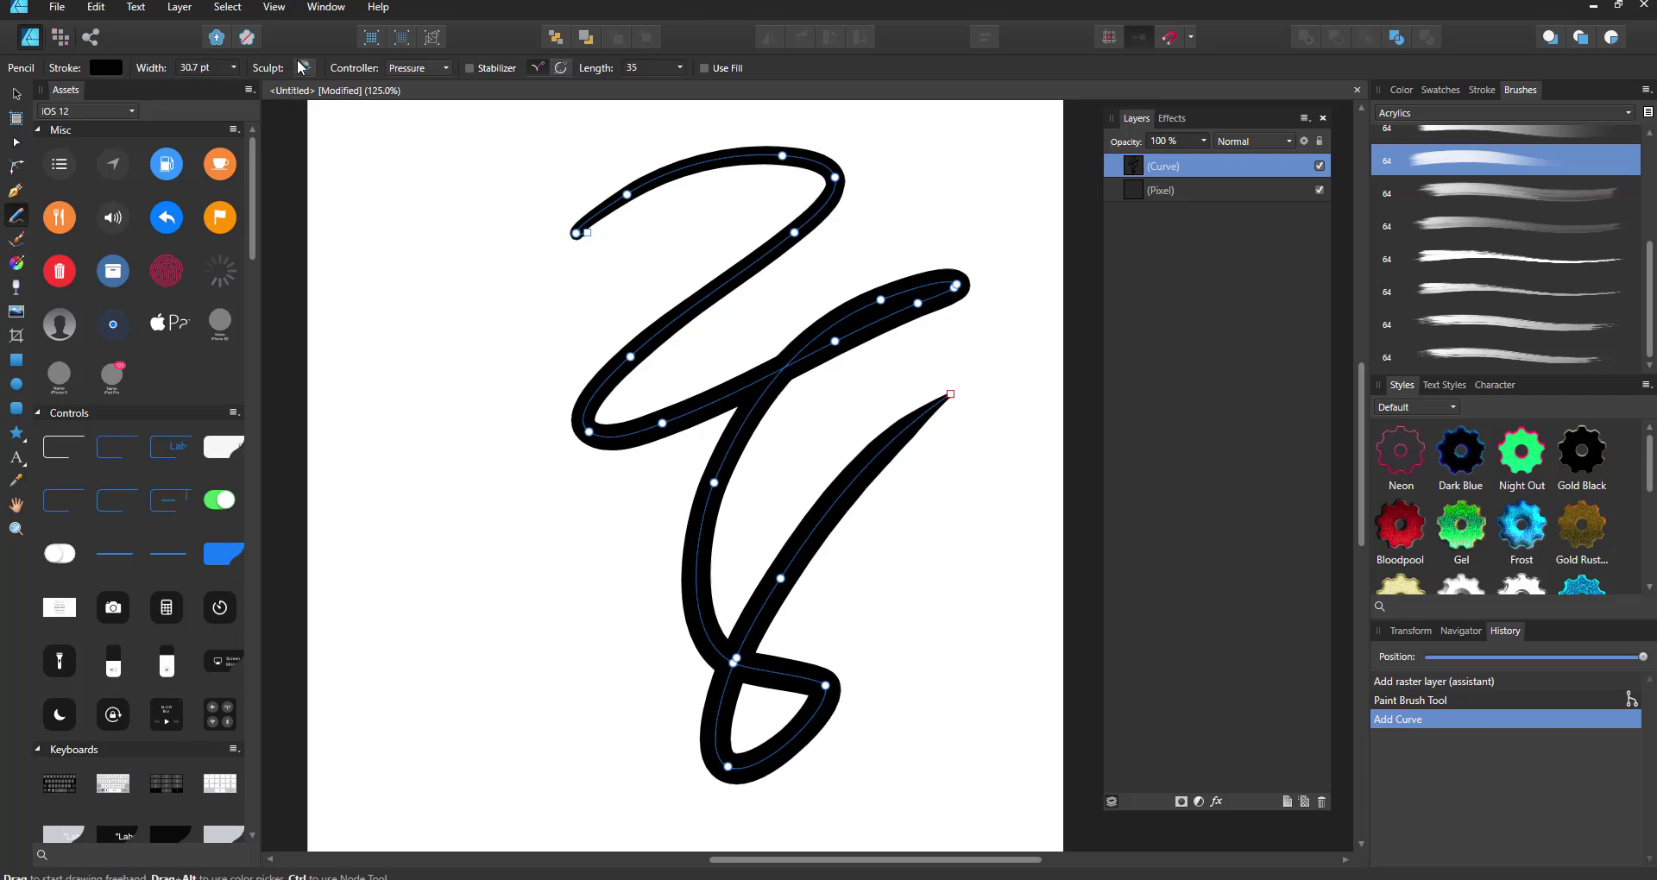
mouse_move(628, 354)
mouse_down()
mouse_move(434, 518)
mouse_move(556, 620)
mouse_move(688, 404)
mouse_up()
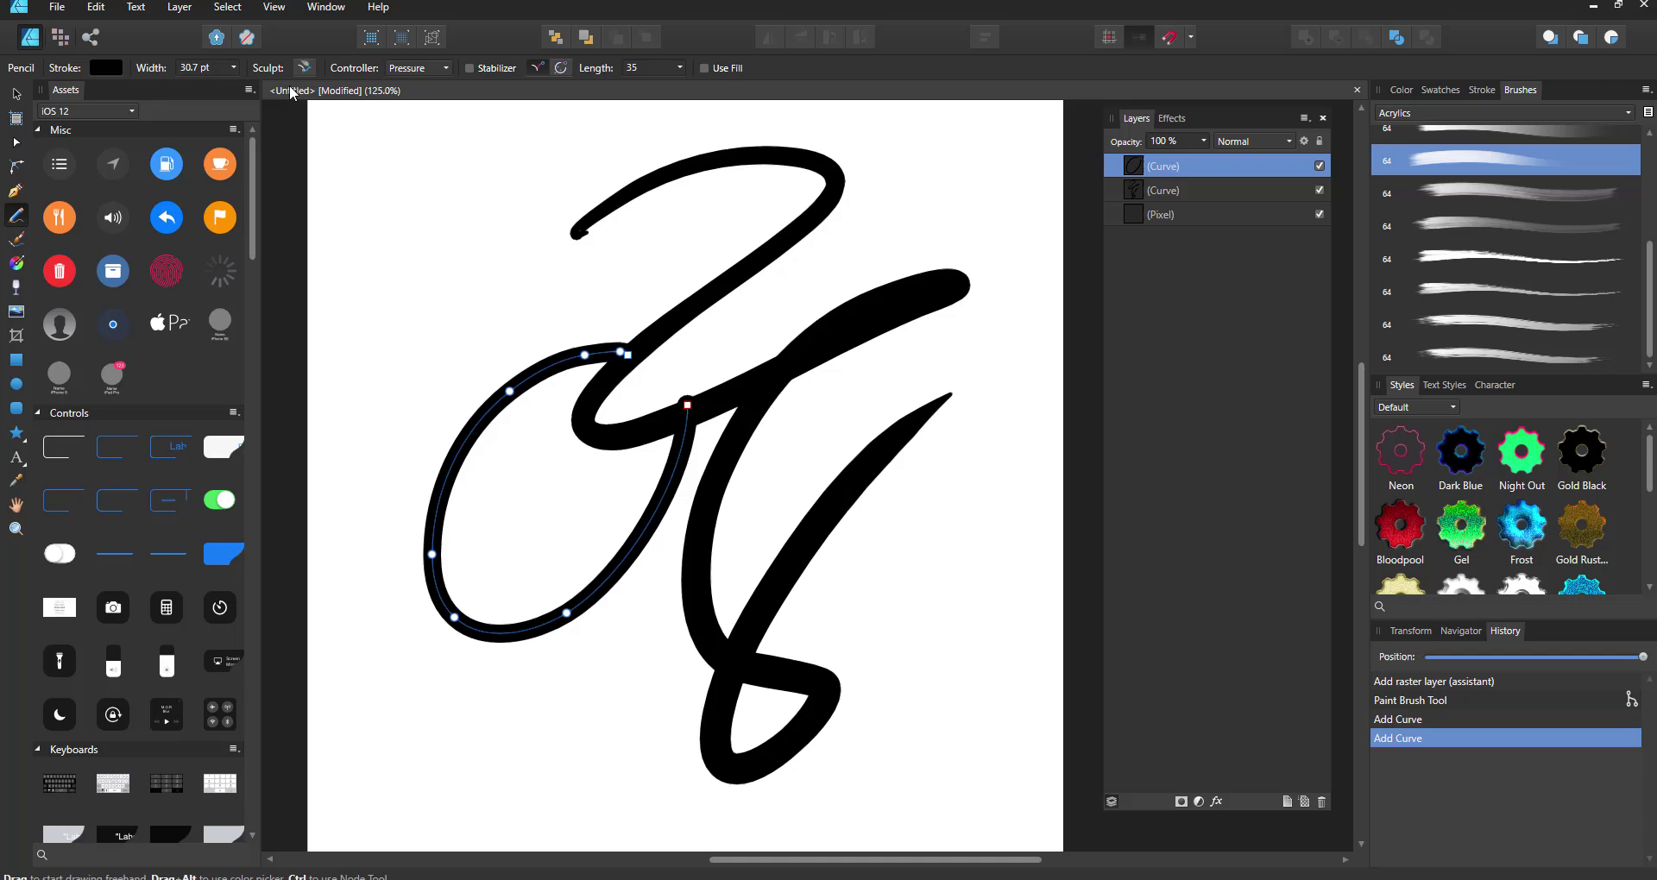
mouse_move(510, 391)
mouse_down()
mouse_move(567, 263)
mouse_move(582, 355)
mouse_up()
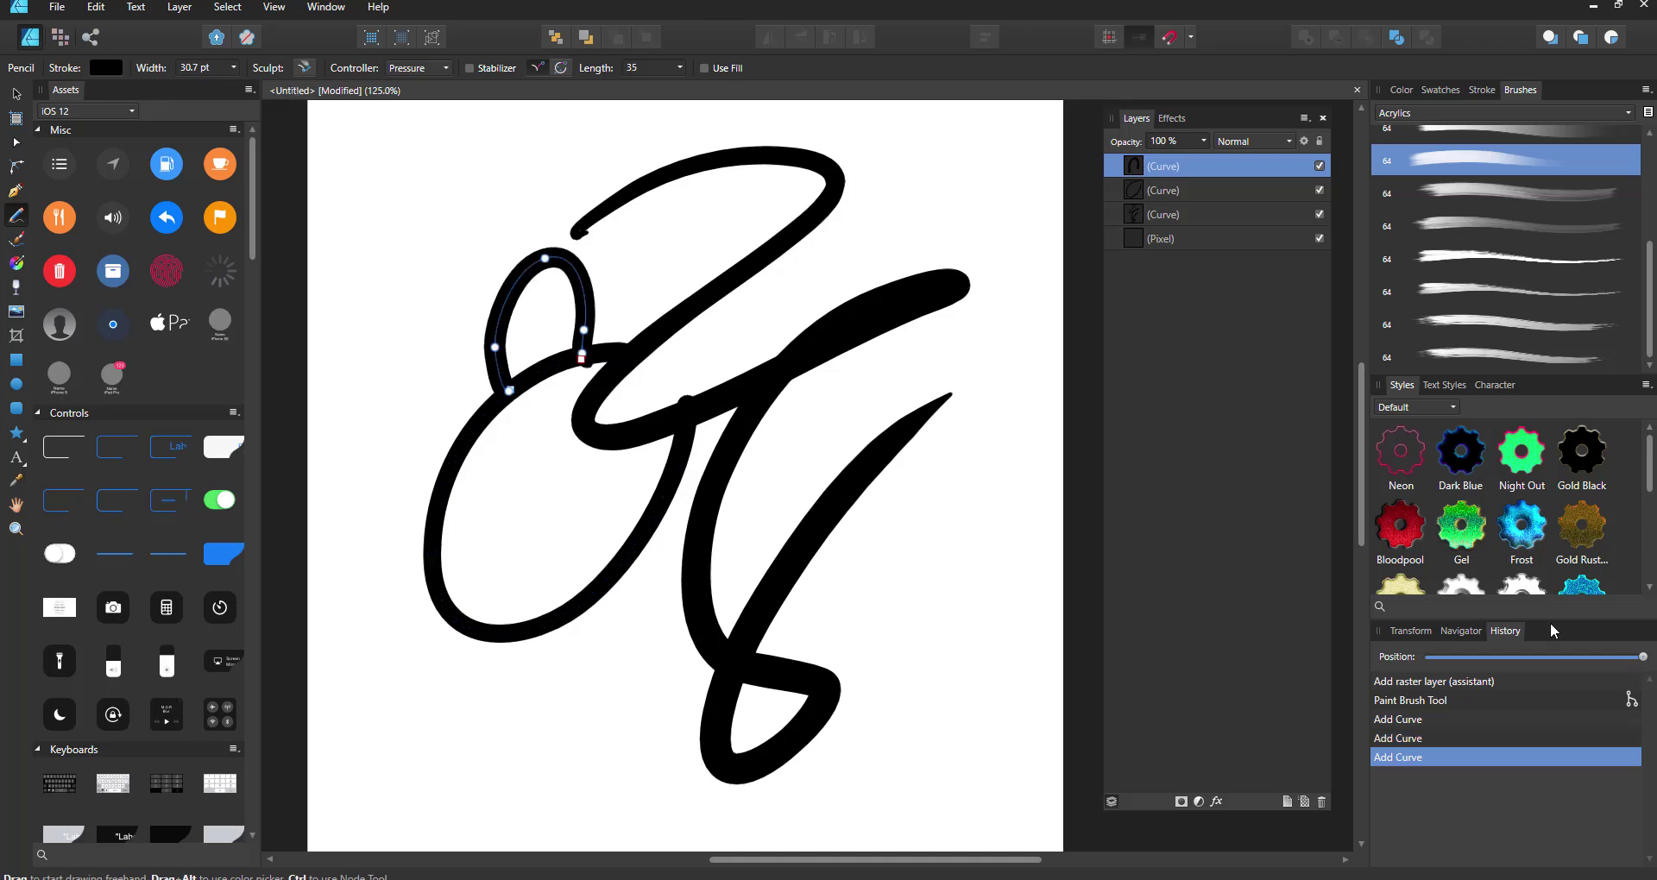
mouse_move(1643, 657)
mouse_down()
mouse_move(1484, 659)
mouse_move(1644, 659)
mouse_up()
- Undo the small and large loops, leaving only the long scribble
mouse_move(1642, 657)
mouse_down()
mouse_move(1480, 657)
mouse_move(1642, 657)
mouse_up()
click(68, 15)
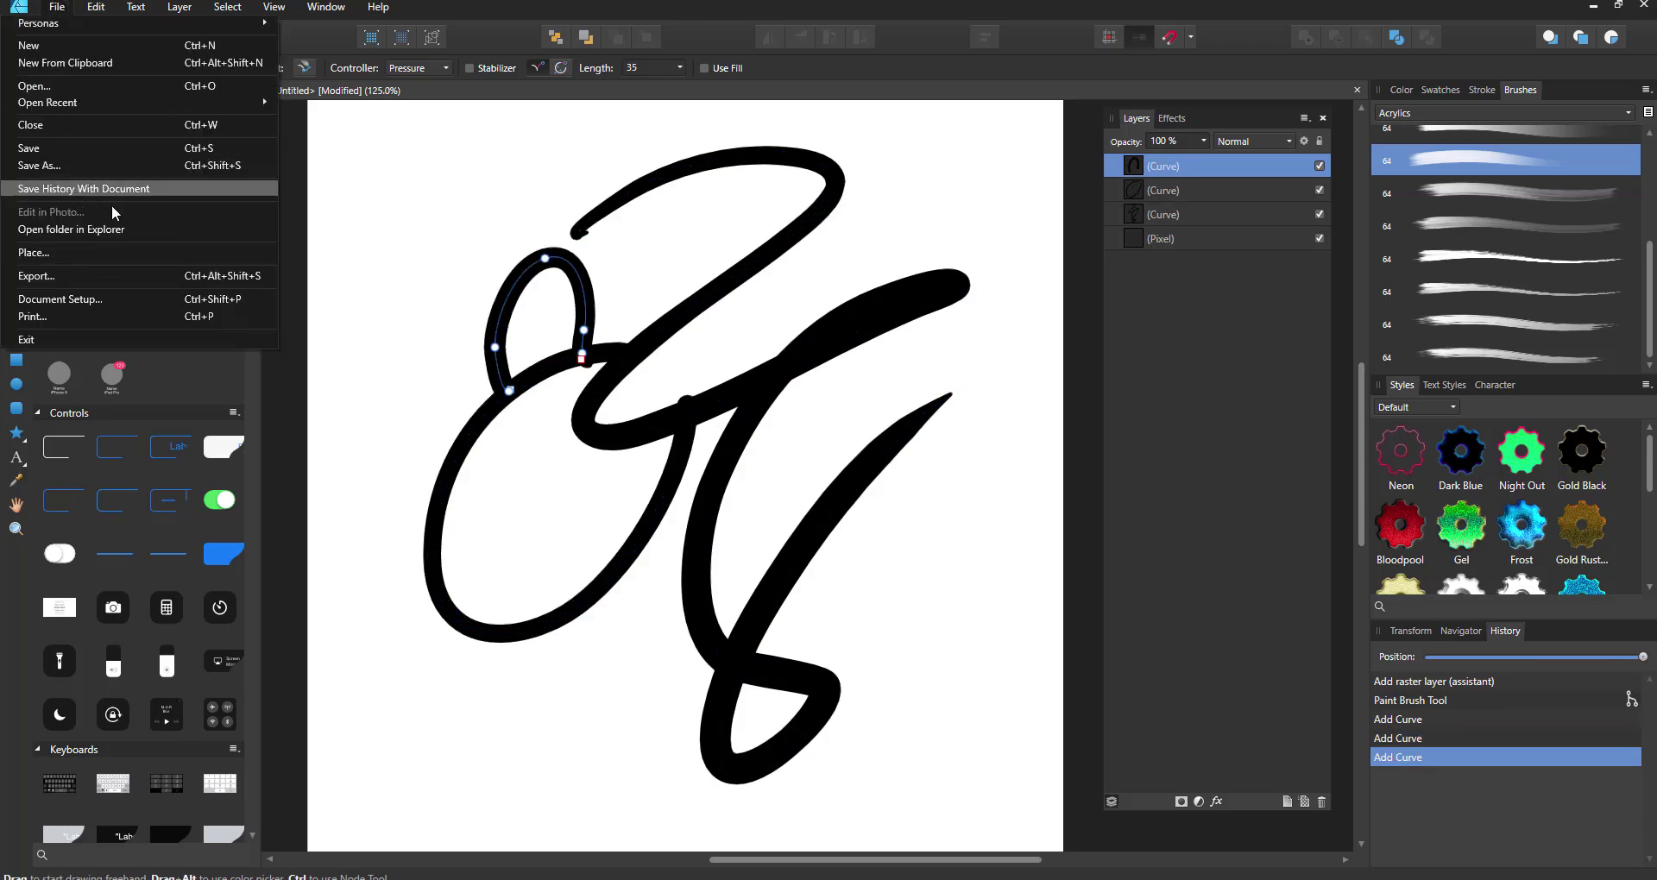
click(930, 46)
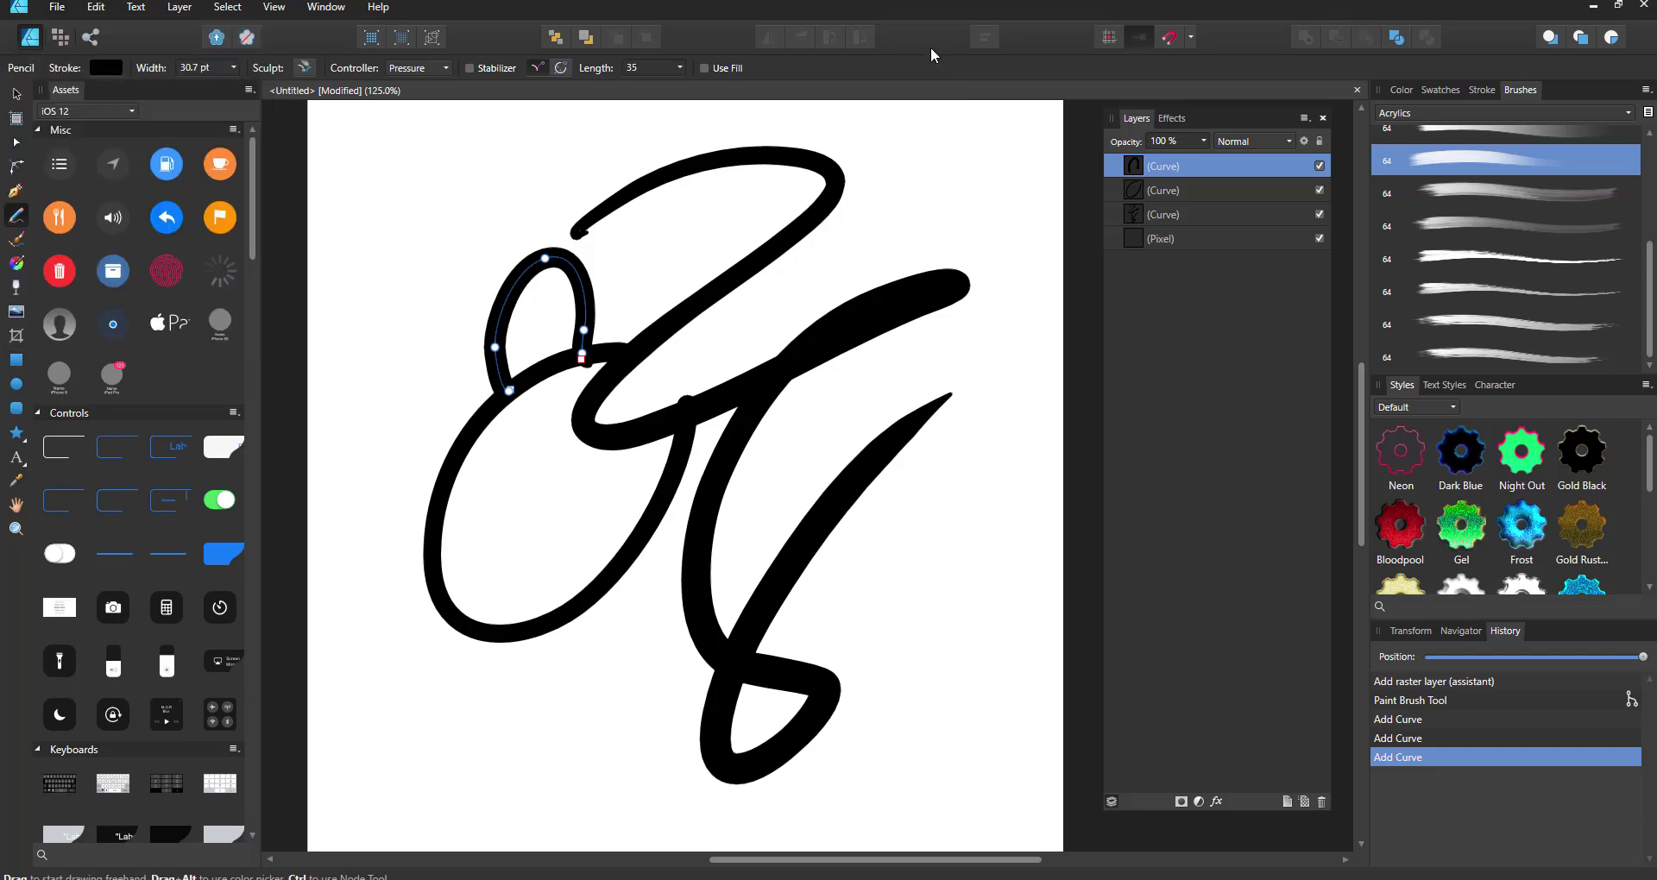
key(ctrl+z)
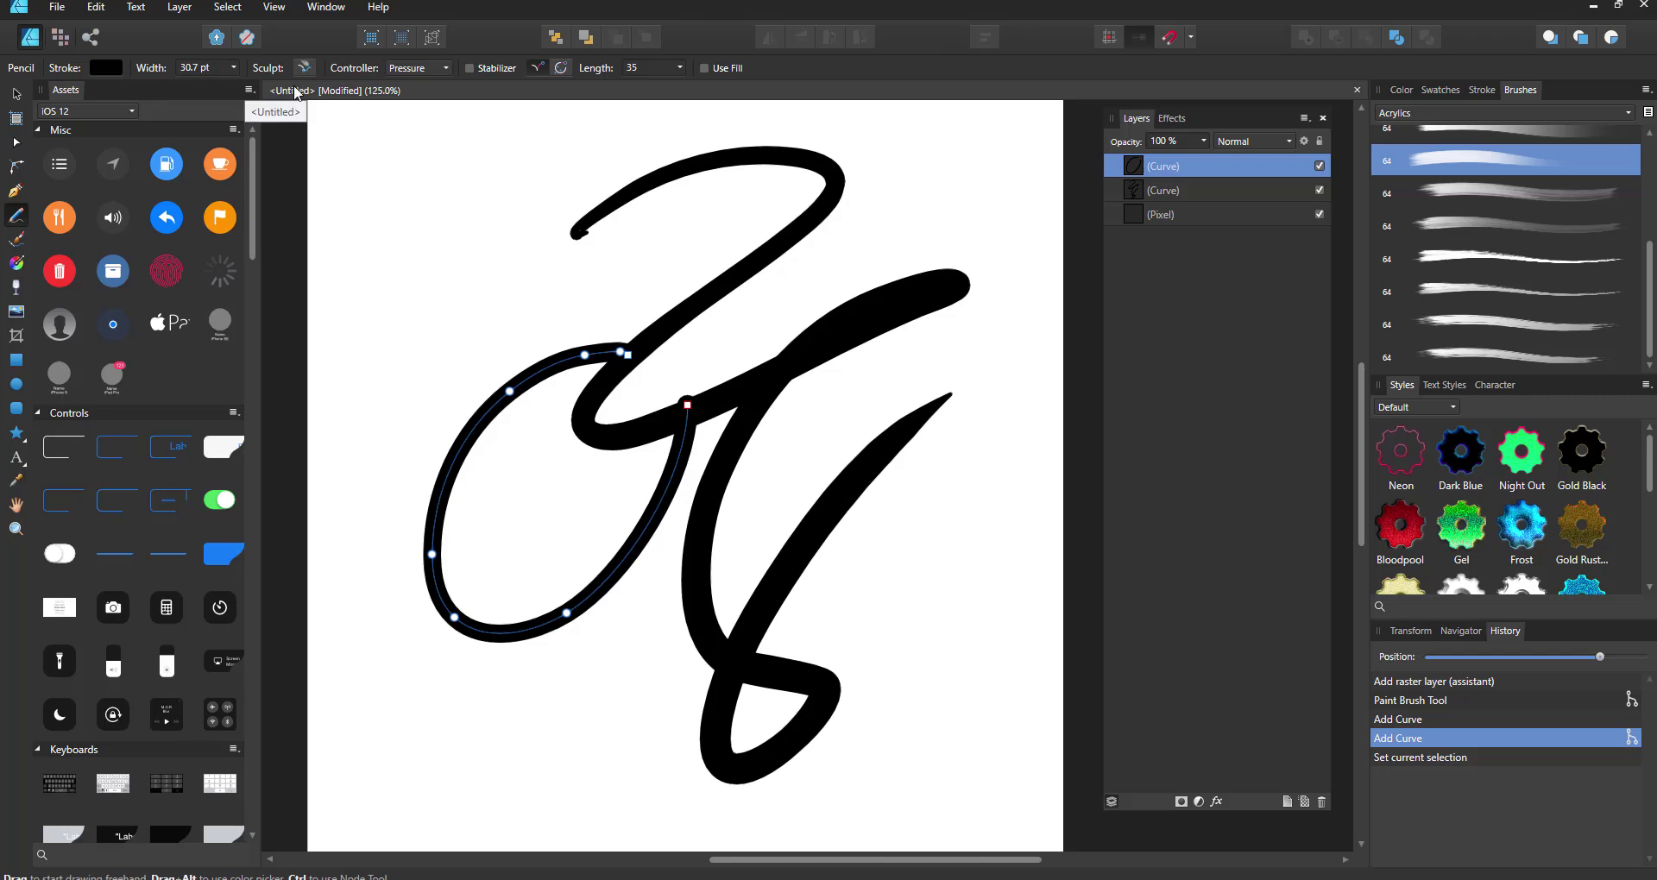
key(ctrl+z)
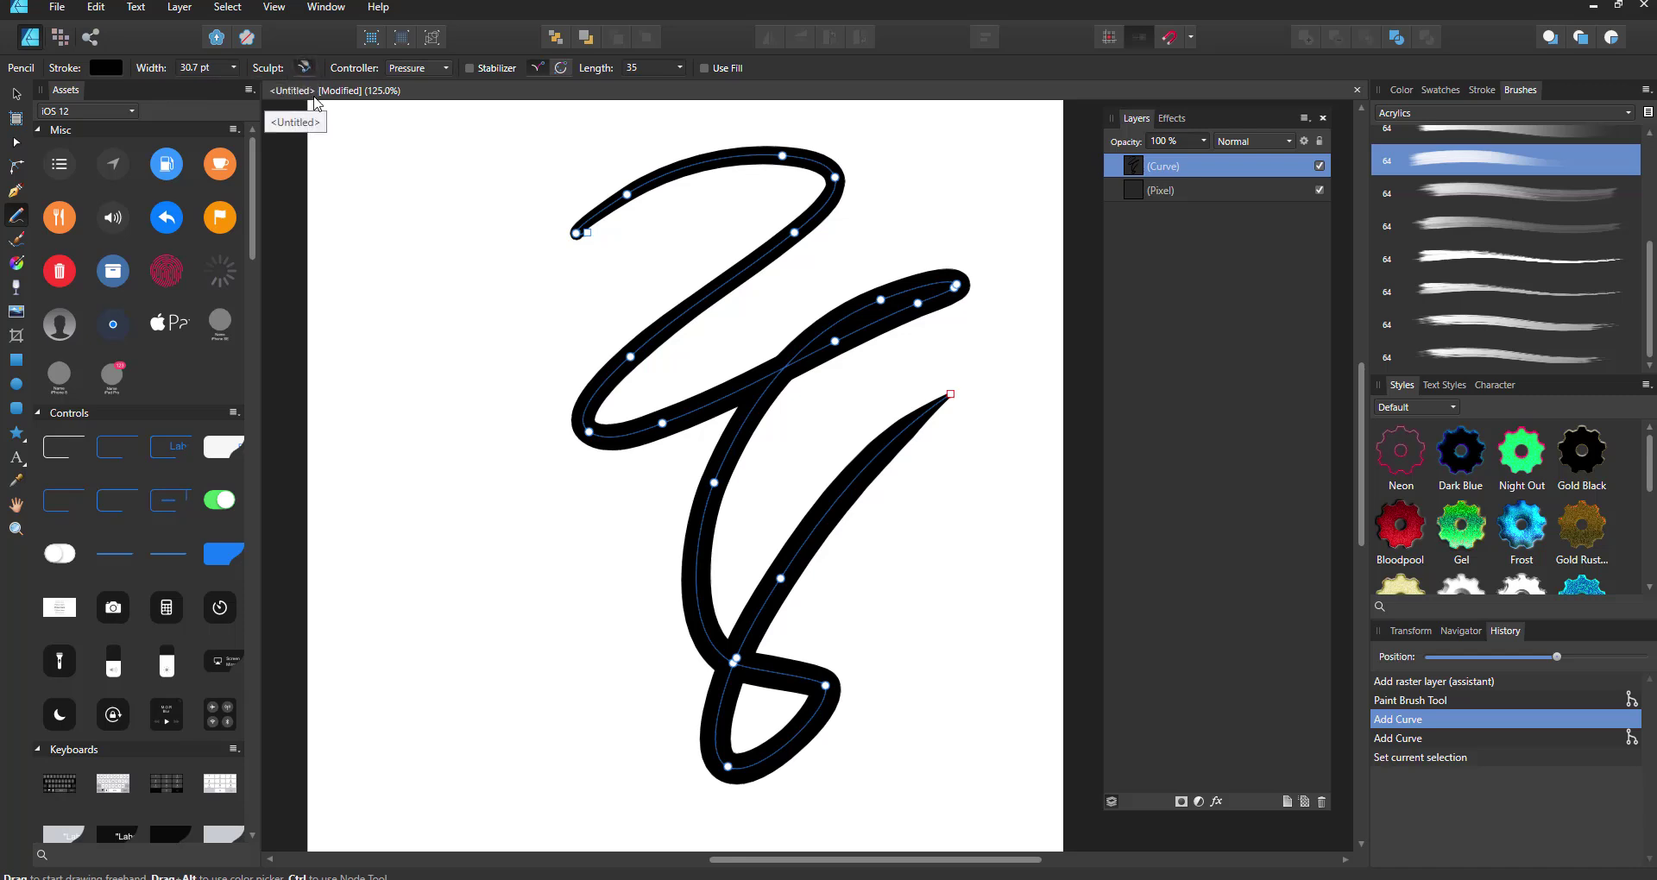
- Redraw over the scribble to reshape it into a looping hair stroke
mouse_move(789, 225)
mouse_down()
mouse_move(486, 404)
mouse_move(611, 553)
mouse_move(706, 403)
mouse_up()
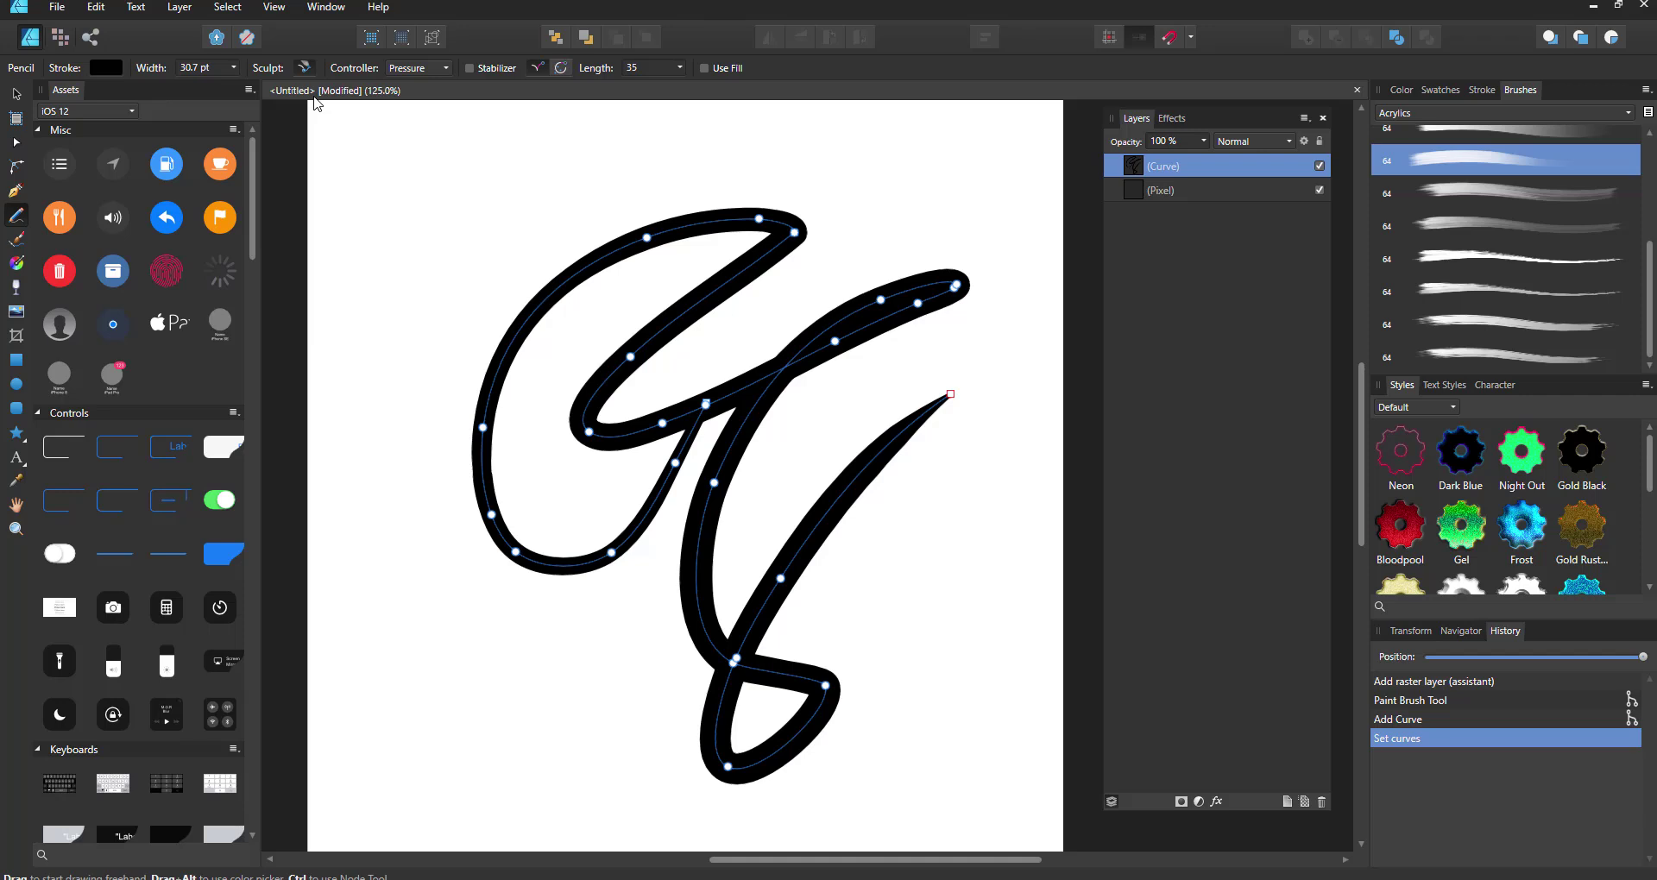
mouse_move(632, 354)
mouse_down()
mouse_move(764, 291)
mouse_move(910, 149)
mouse_move(565, 203)
mouse_up()
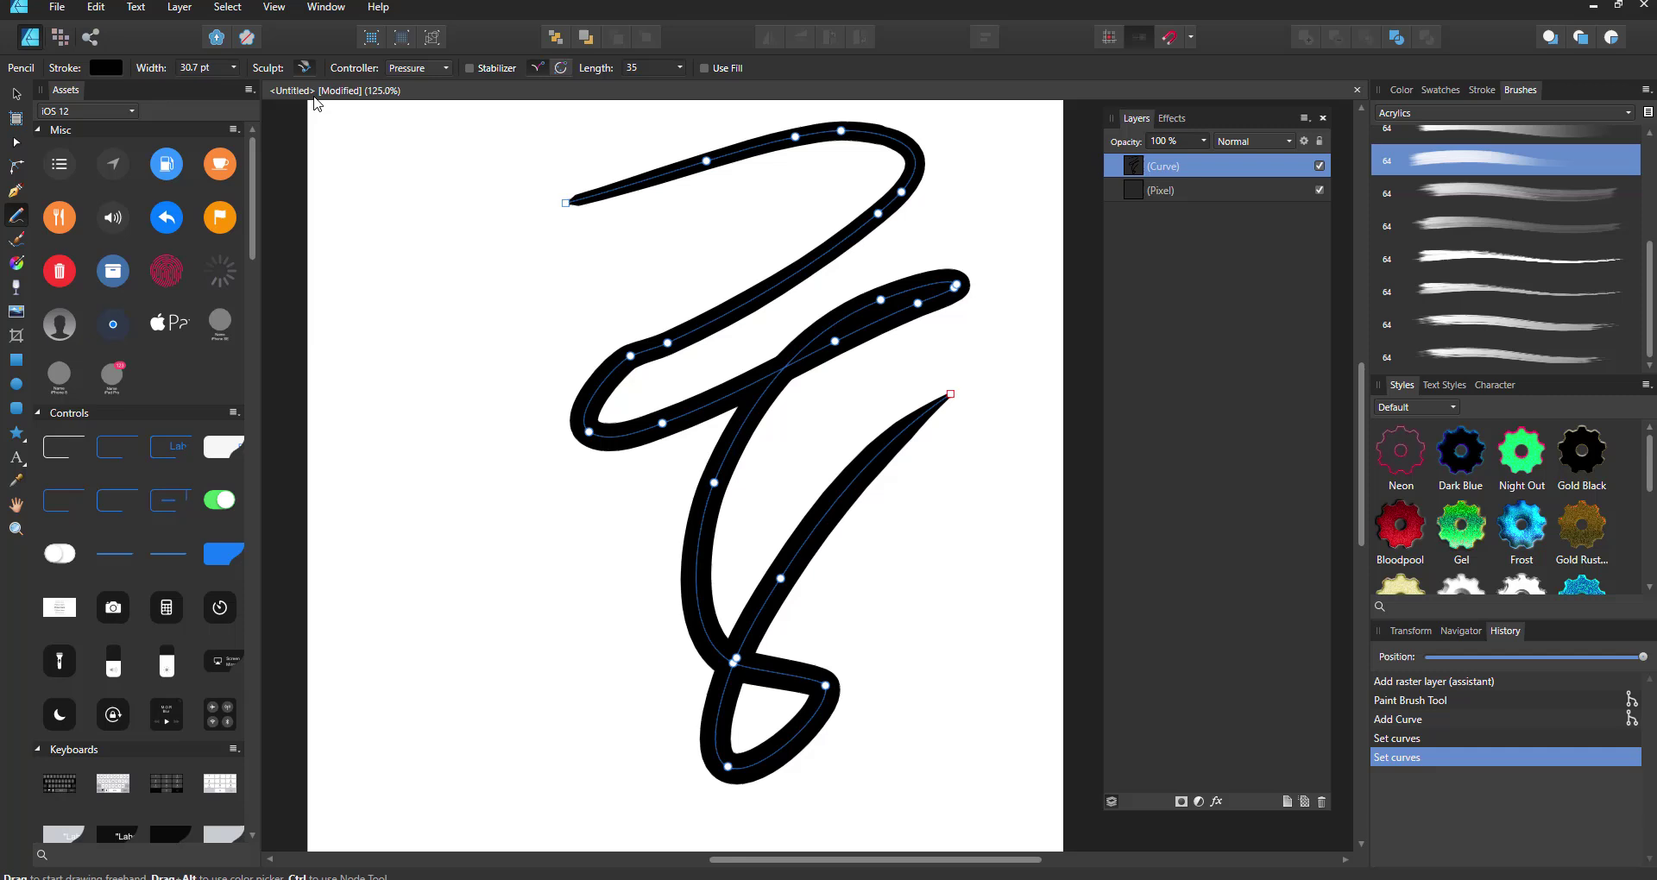
mouse_move(695, 177)
mouse_down()
mouse_move(414, 406)
mouse_move(407, 233)
mouse_move(640, 130)
mouse_up()
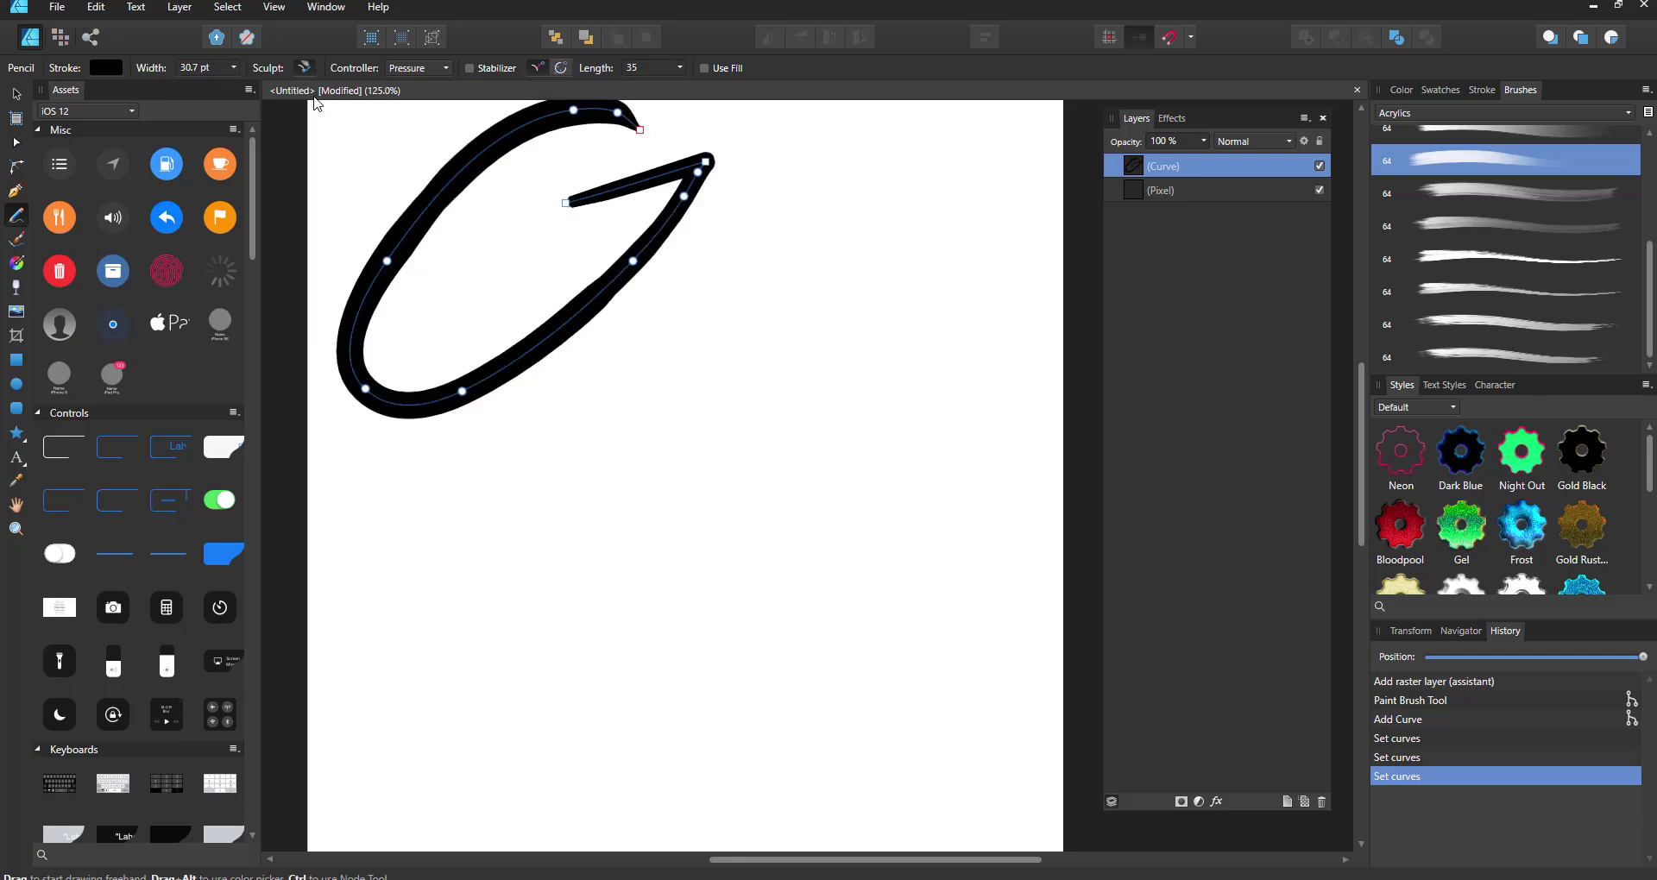
mouse_move(635, 256)
mouse_down()
mouse_move(653, 640)
mouse_move(623, 561)
mouse_move(735, 406)
mouse_up()
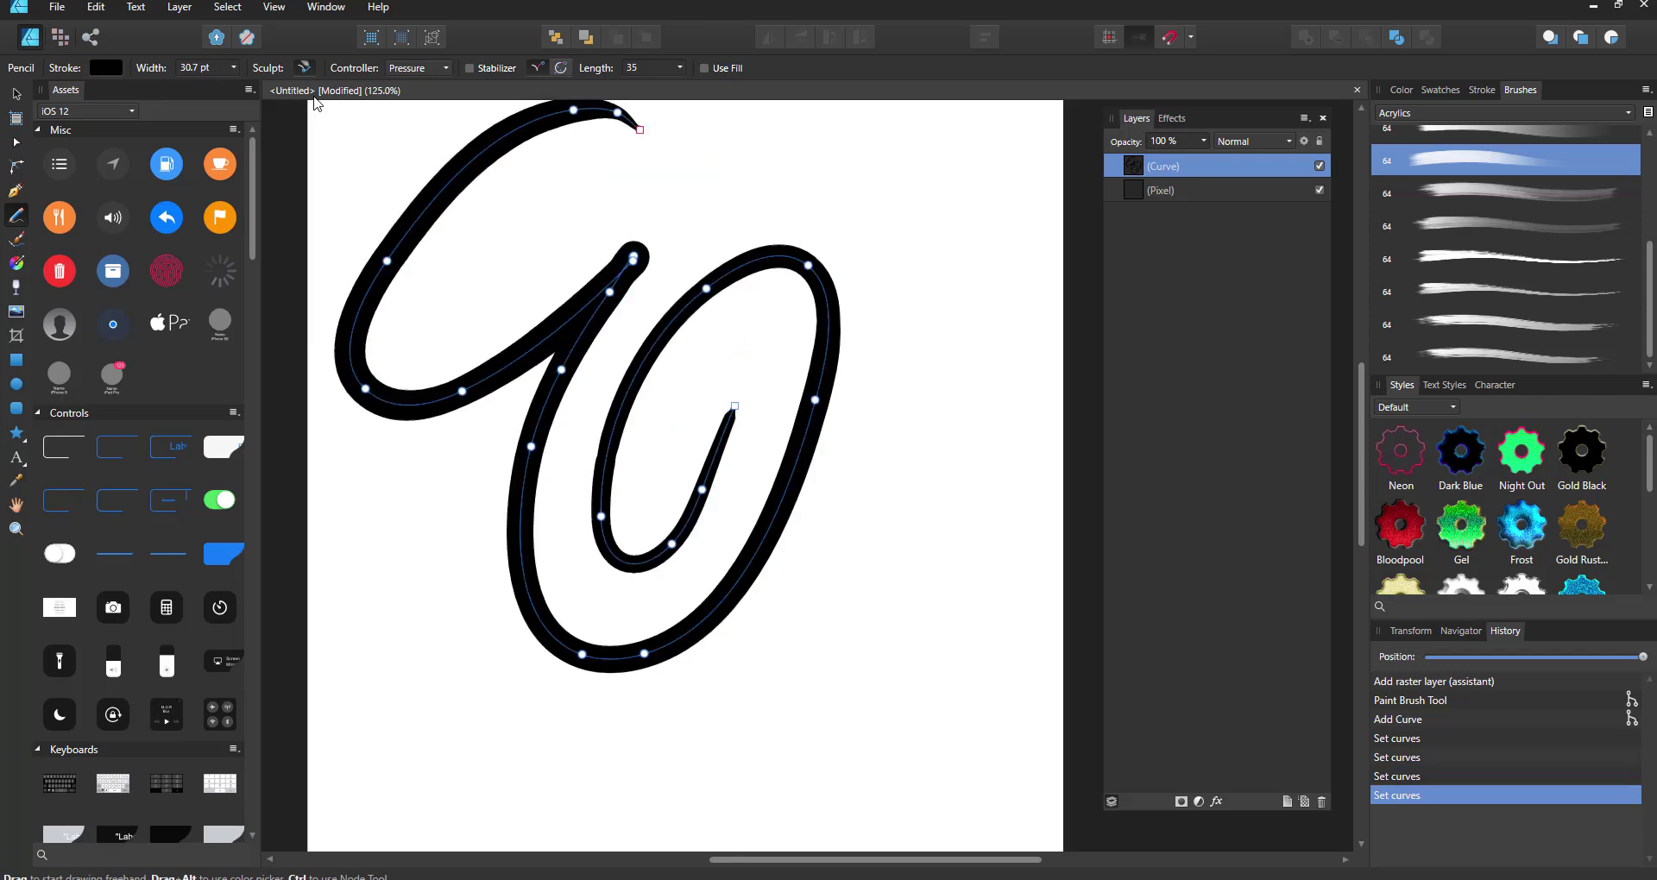
mouse_move(639, 246)
mouse_down()
mouse_move(845, 110)
mouse_move(884, 721)
mouse_move(1007, 574)
mouse_up()
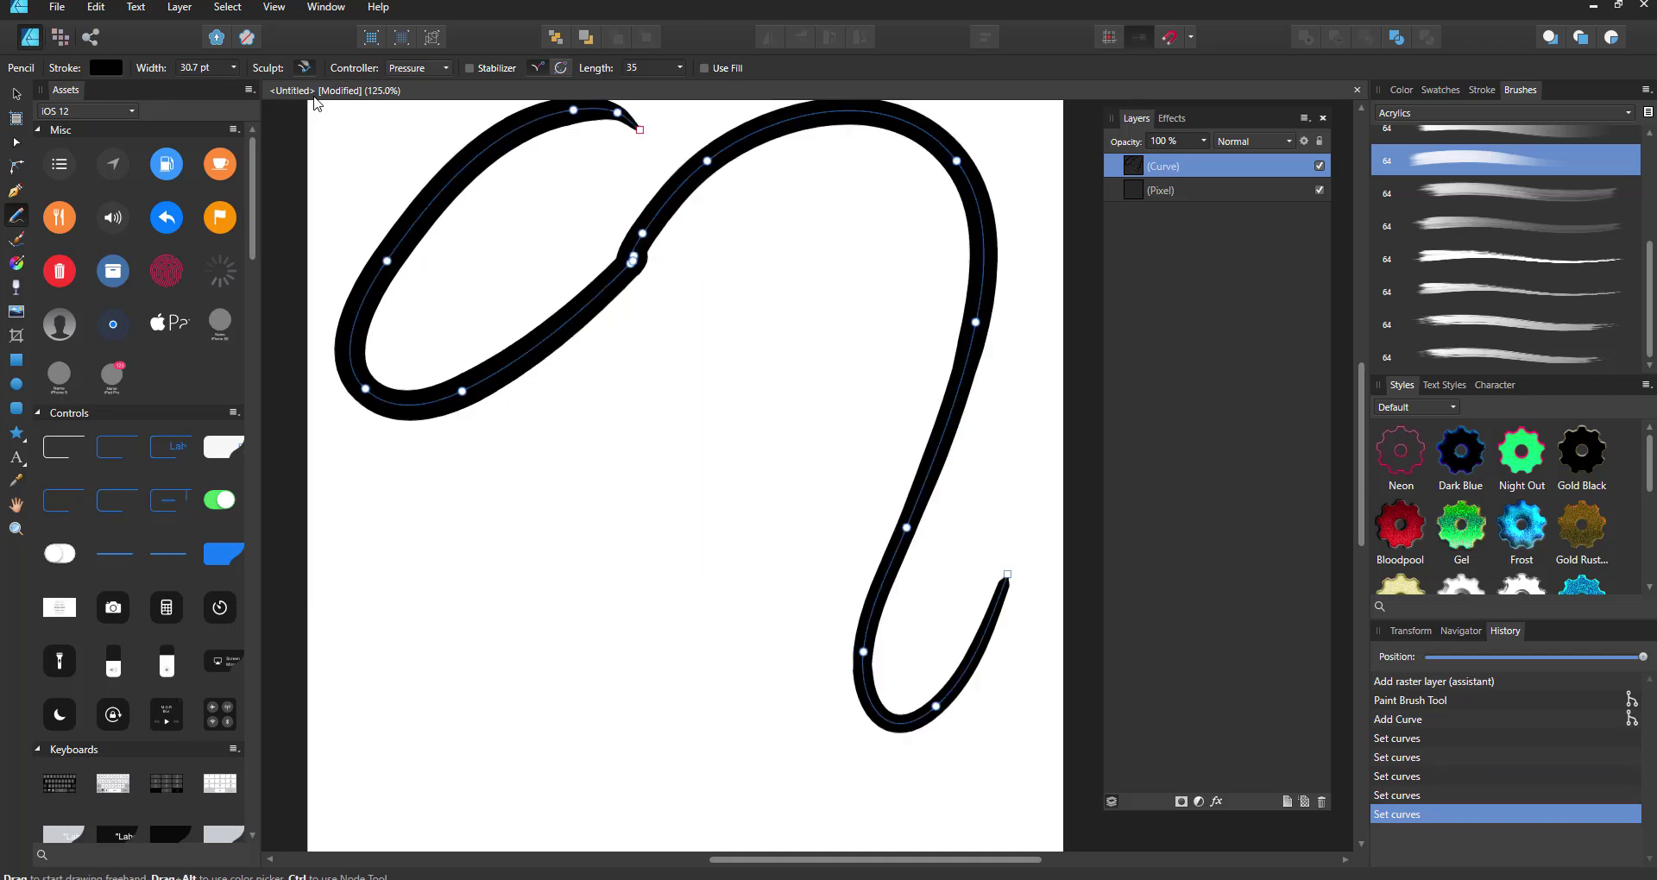
mouse_move(587, 302)
mouse_down()
mouse_move(635, 428)
mouse_move(734, 578)
mouse_up()
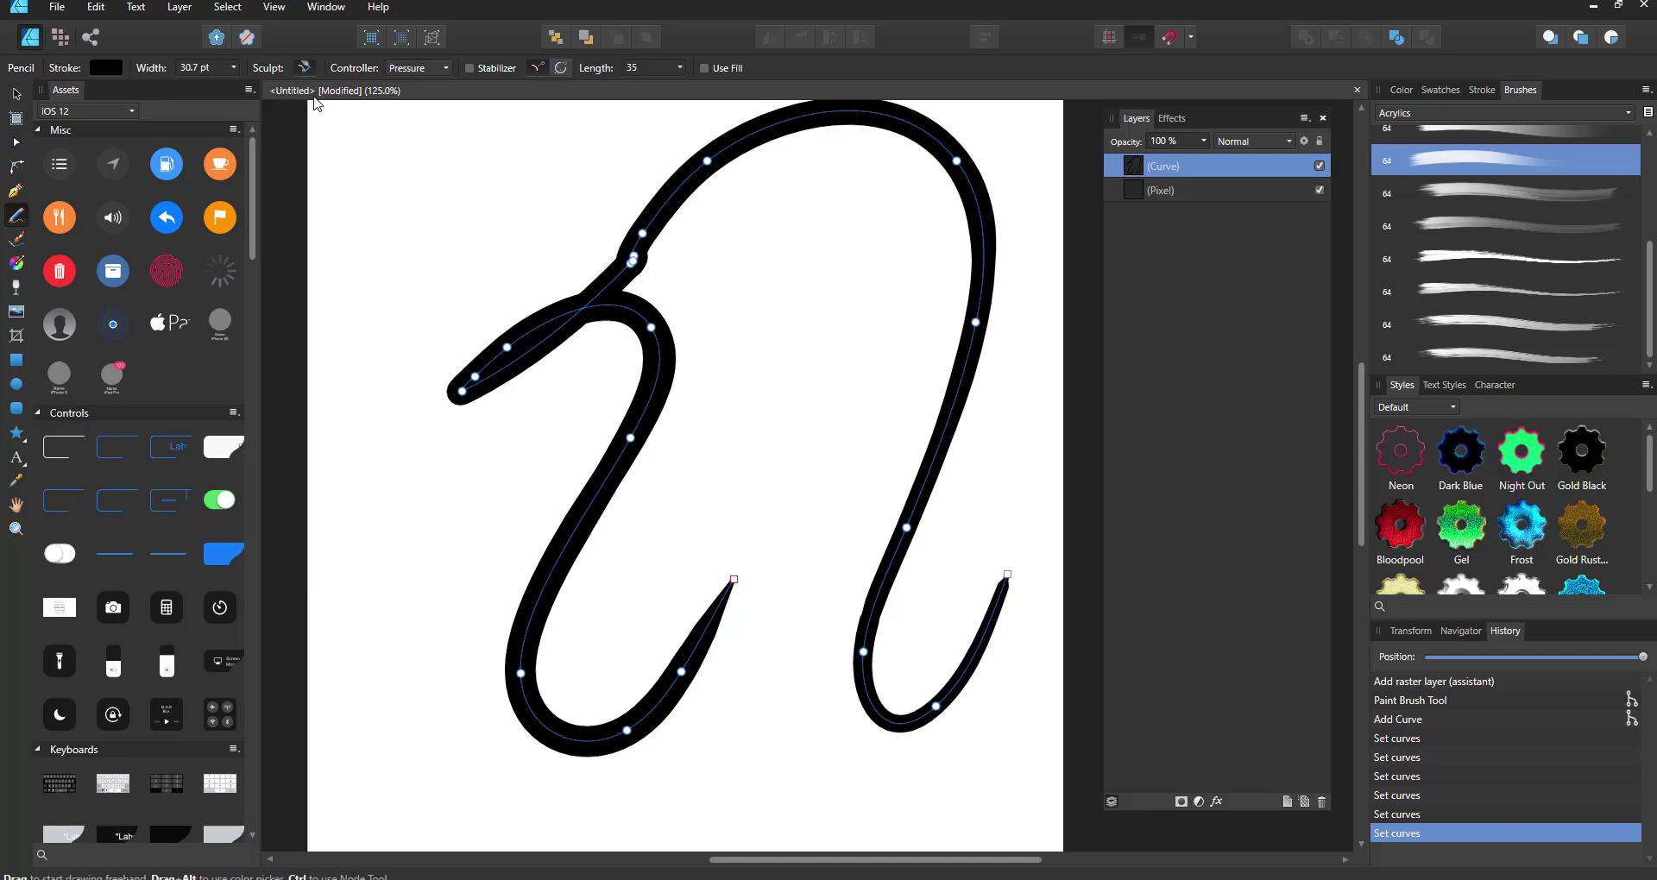
mouse_move(647, 324)
mouse_down()
mouse_move(812, 177)
mouse_move(730, 501)
mouse_up()
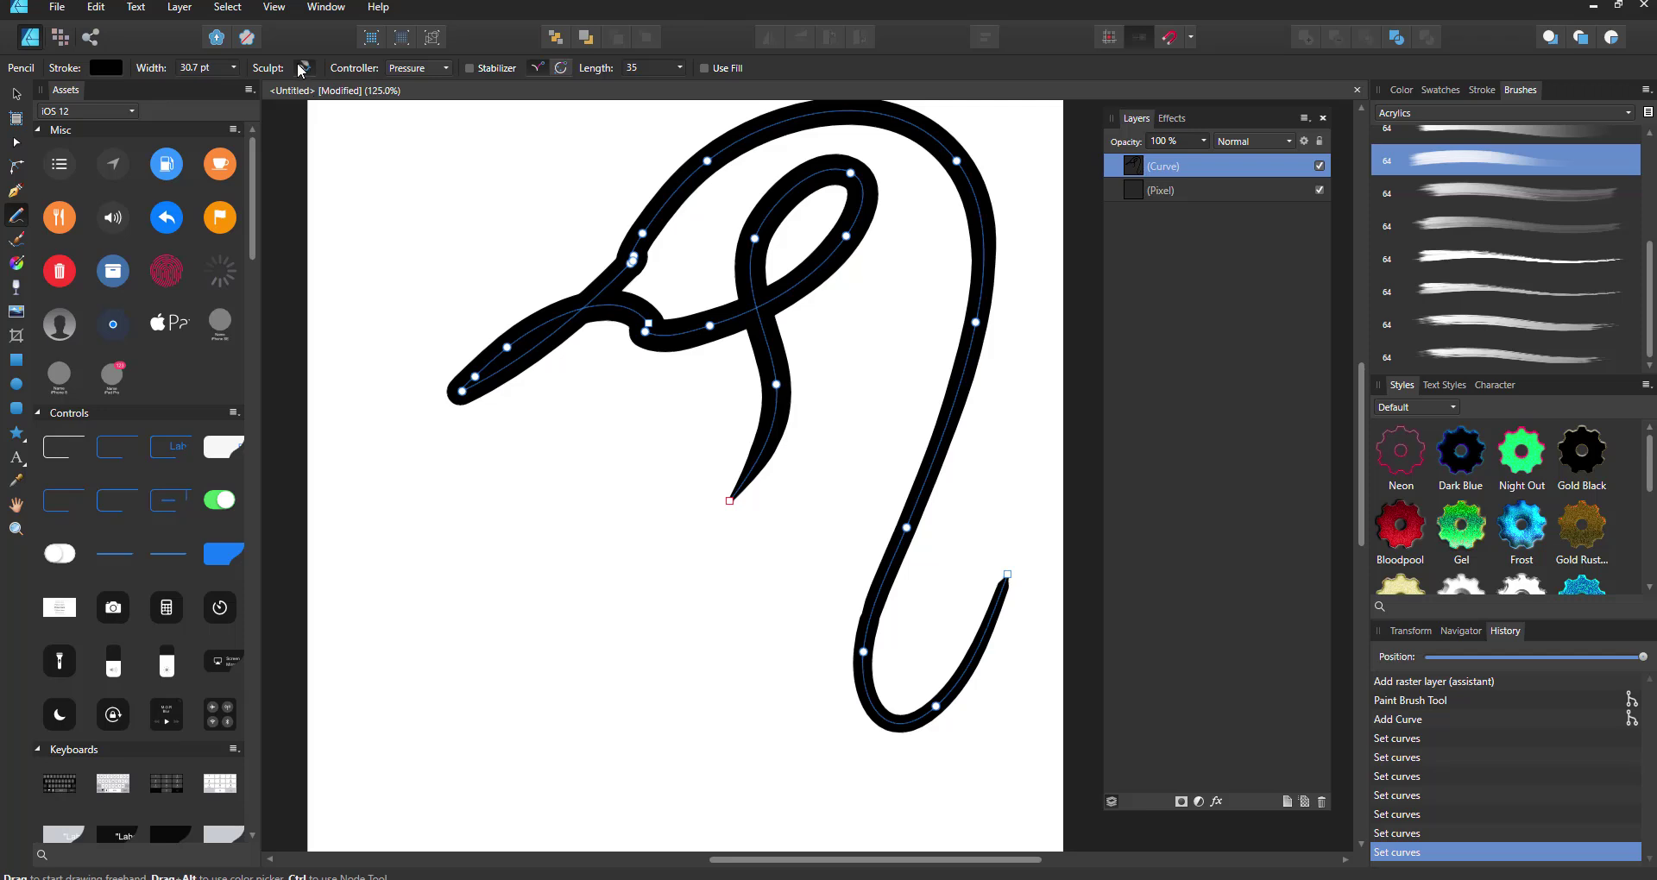
- Draw the forehead and nose line, the chin and lips, and a short eyebrow
mouse_move(576, 390)
mouse_down()
mouse_move(473, 658)
mouse_move(678, 689)
mouse_move(716, 626)
mouse_up()
mouse_move(553, 741)
mouse_down()
mouse_move(794, 749)
mouse_move(820, 717)
mouse_move(741, 640)
mouse_up()
mouse_move(623, 437)
mouse_down()
mouse_move(675, 415)
mouse_move(625, 480)
mouse_move(656, 450)
mouse_up()
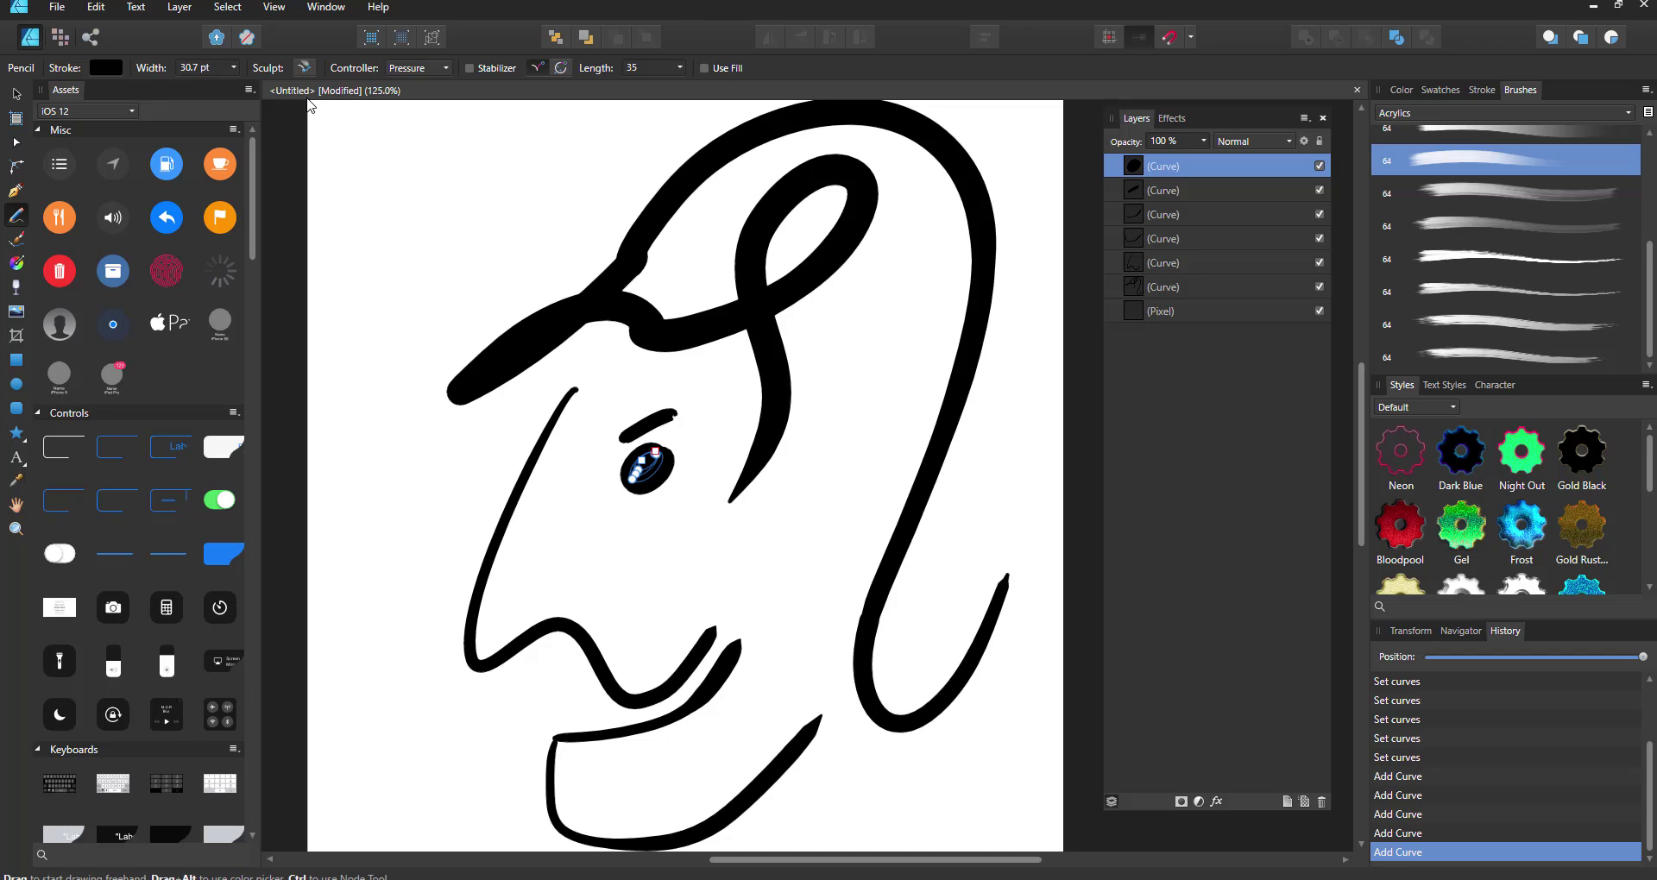
- Switch to the Node Tool to edit the curves' nodes
click(16, 144)
- Select the hair tail's nodes in Transform Mode, rotate about -48° and resize to W 5.8 mm, H 17.8 mm
key(alt+bracketleft)
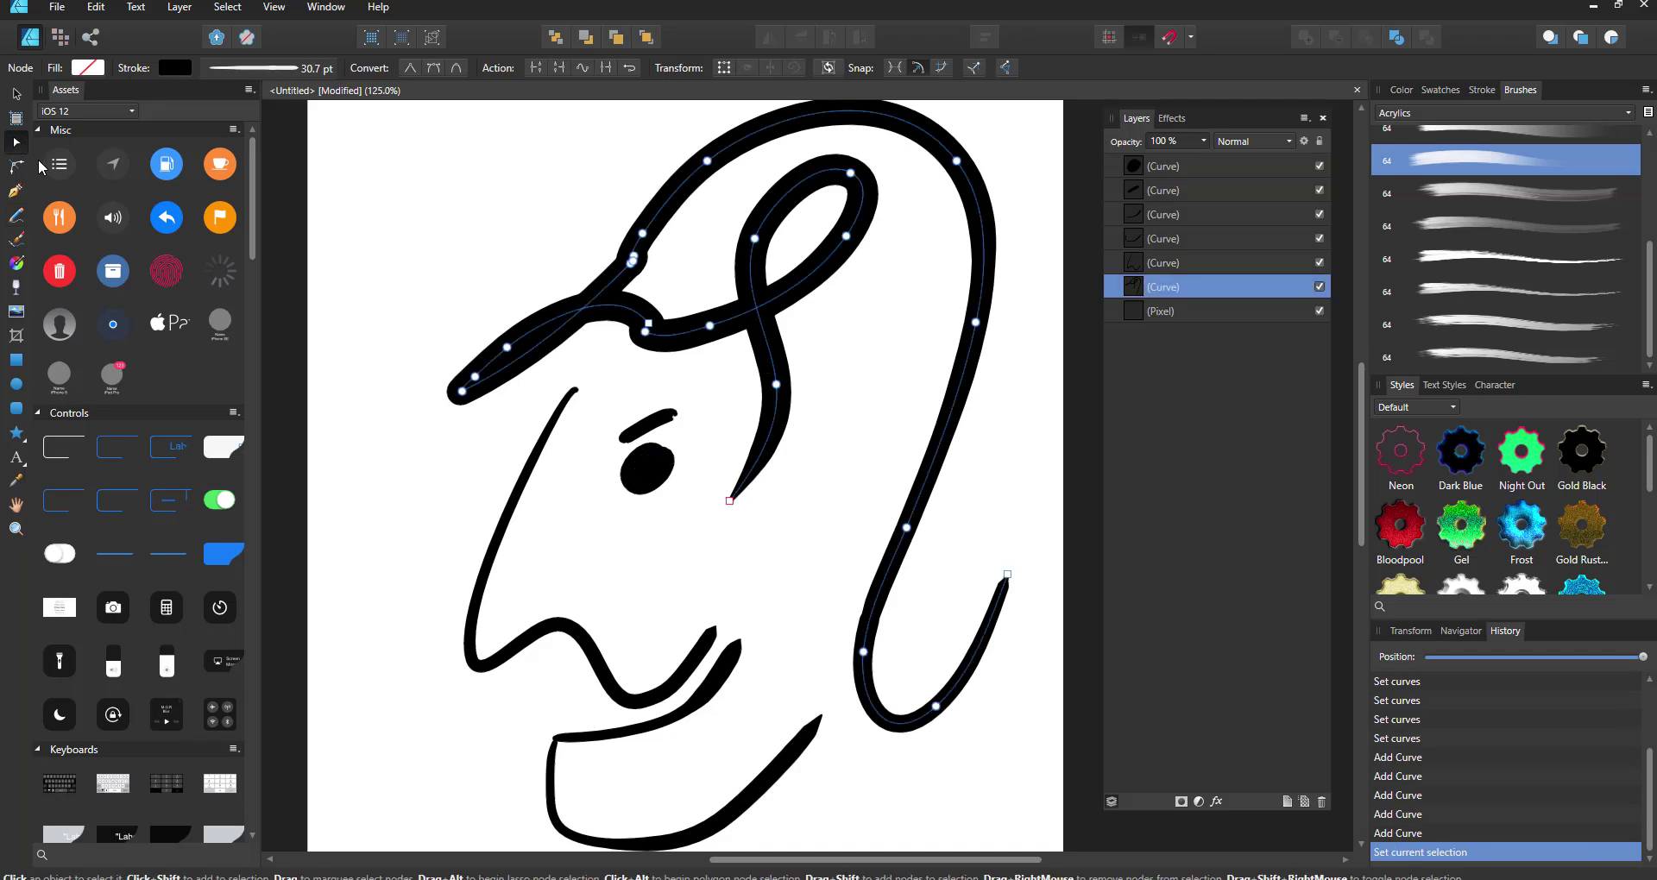
key(Tab)
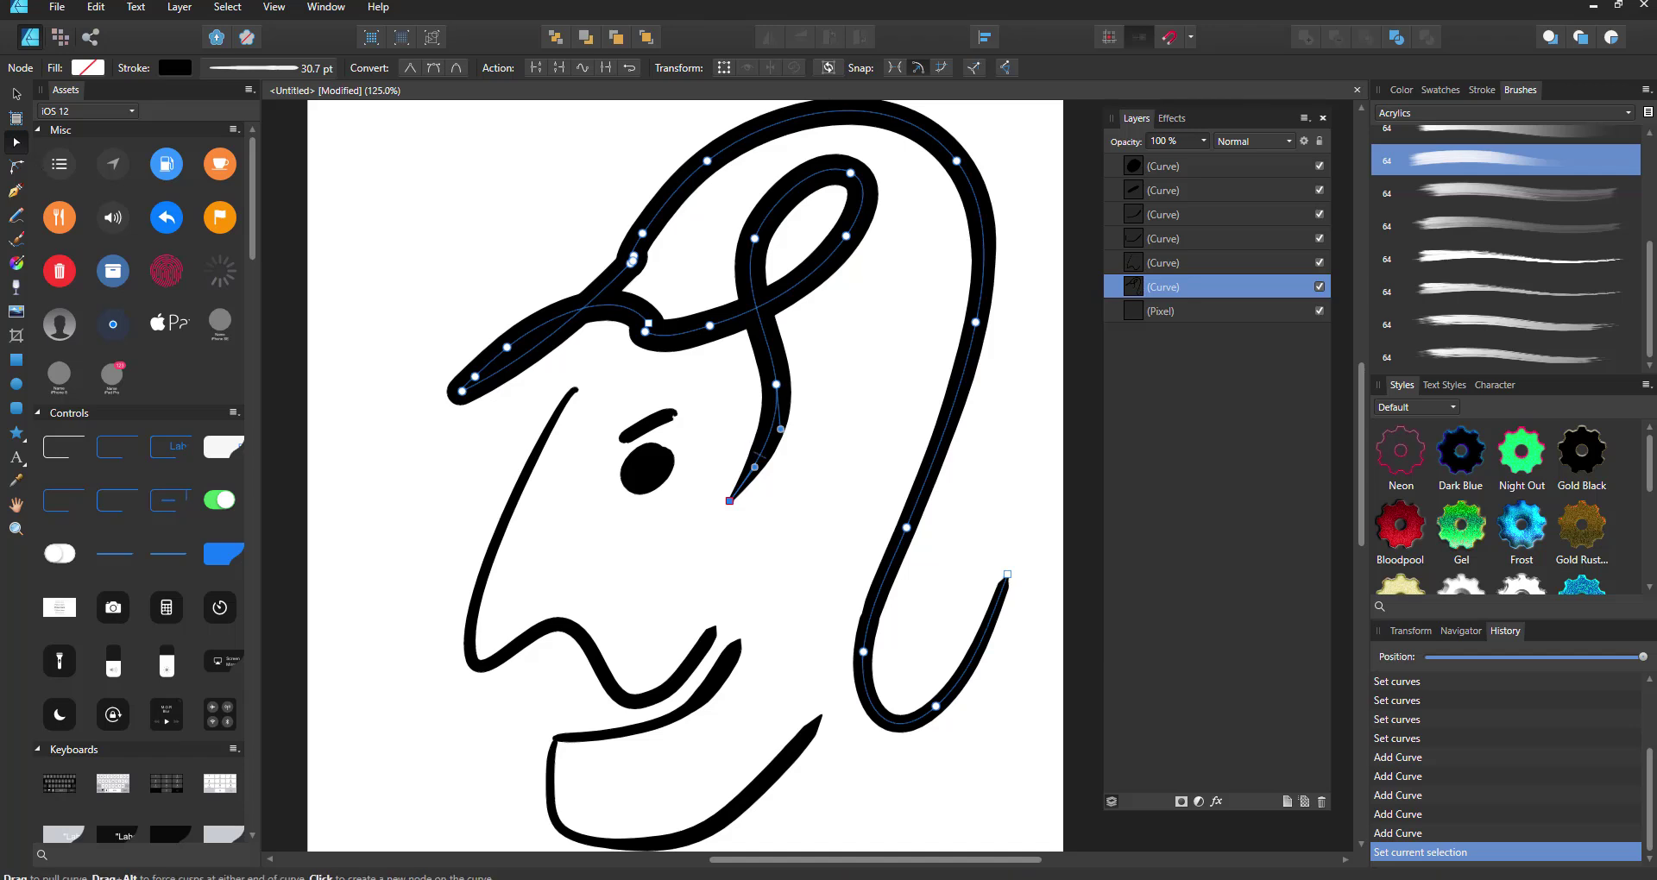
click(724, 68)
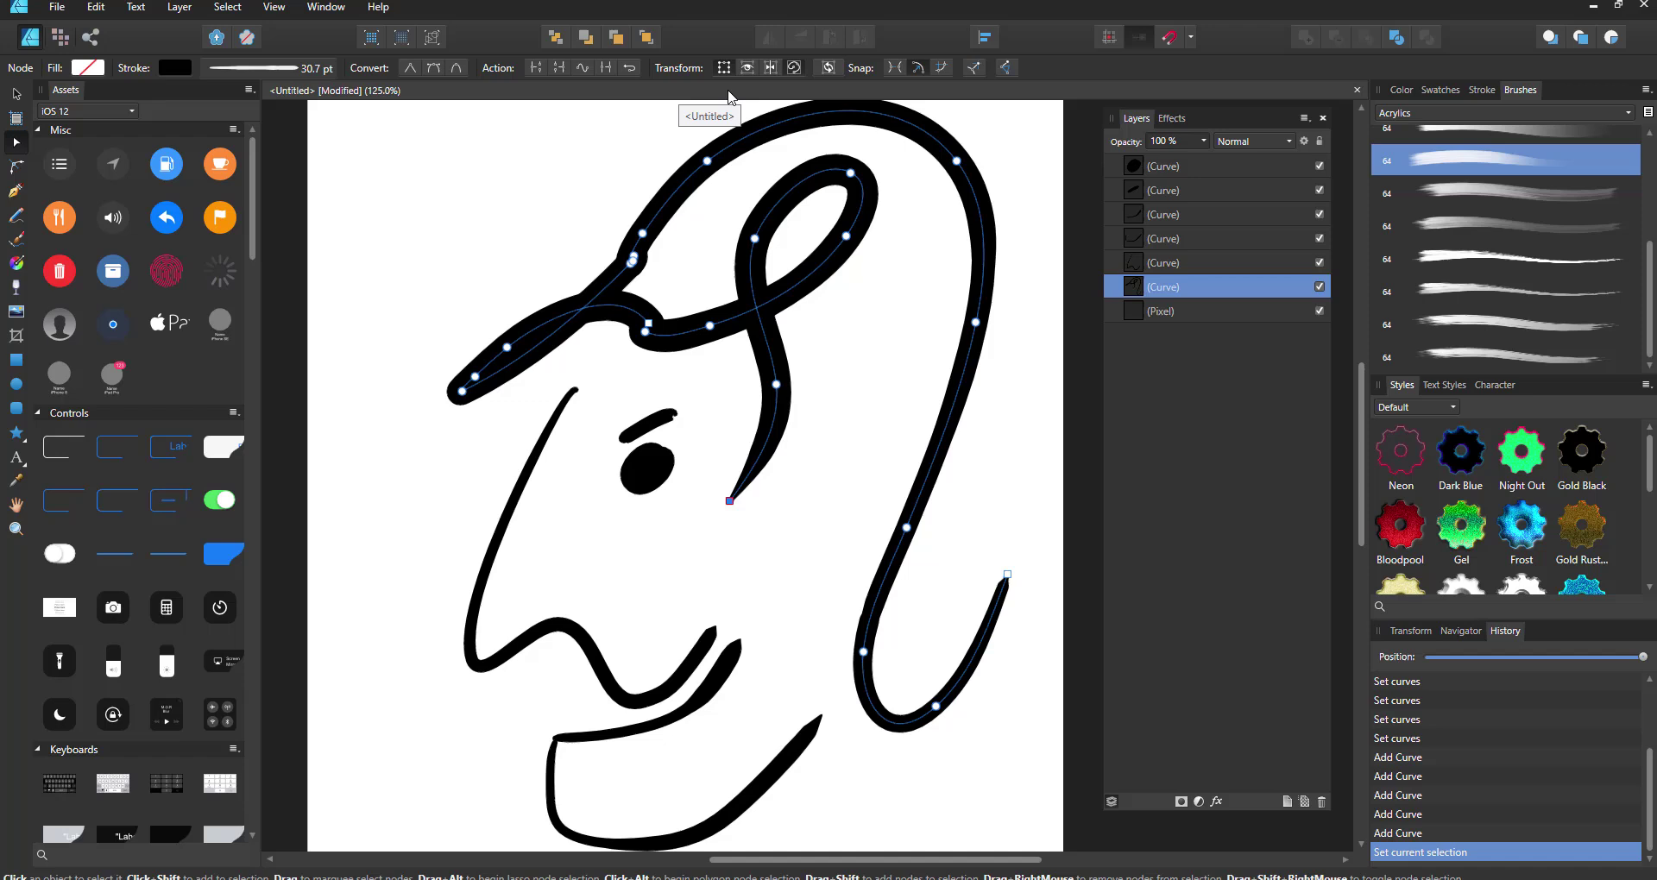
drag(832, 340, 693, 559)
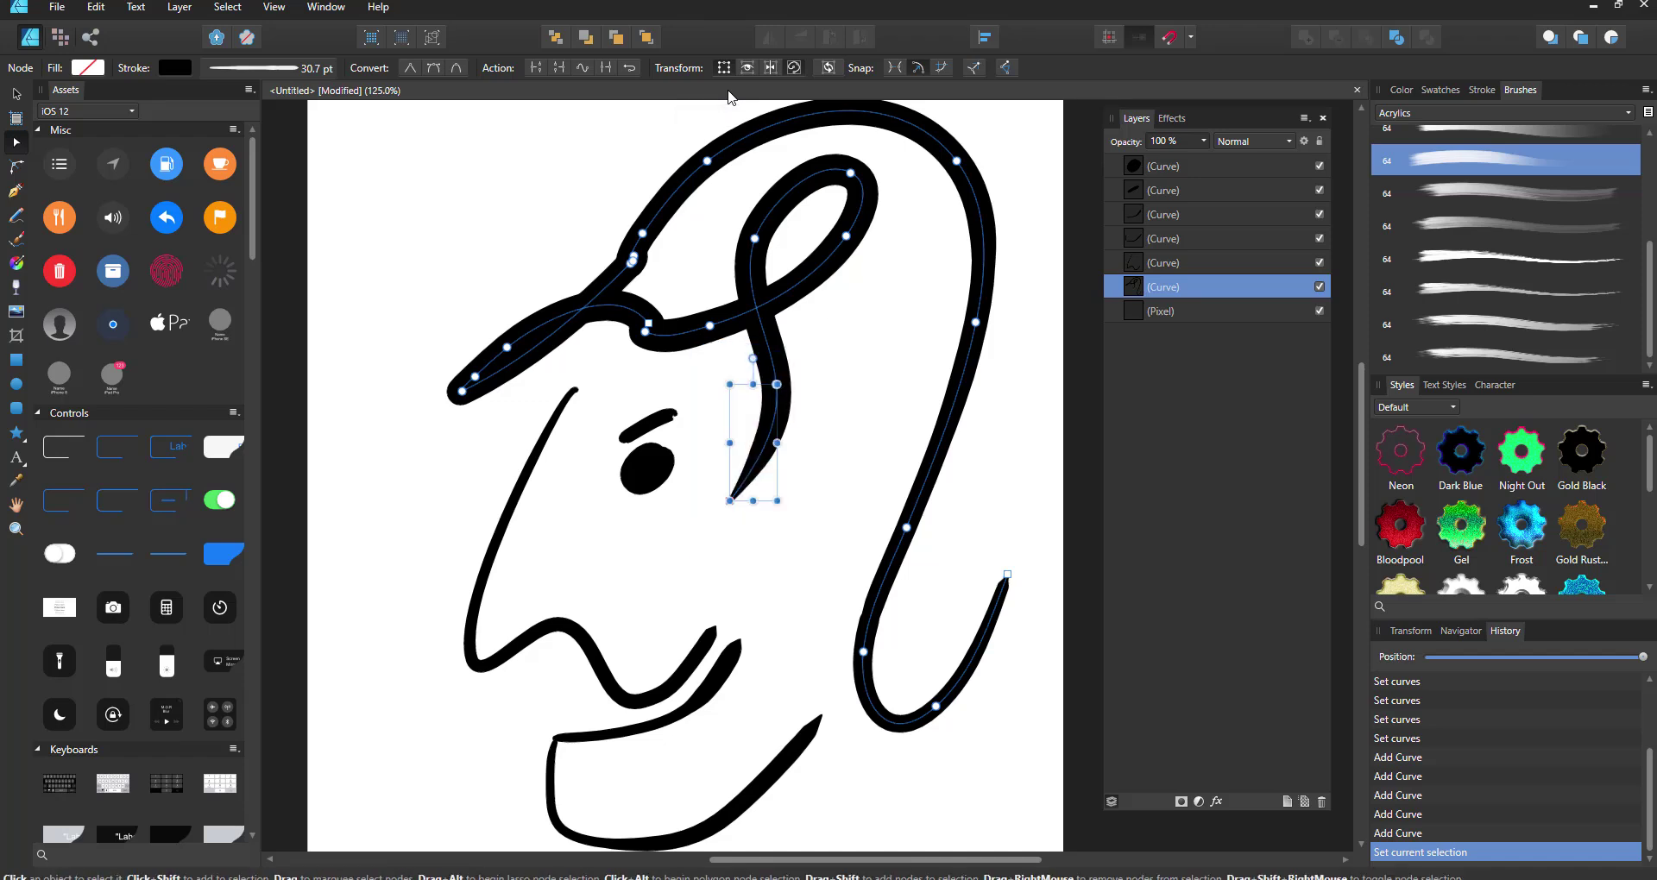
drag(753, 358, 804, 307)
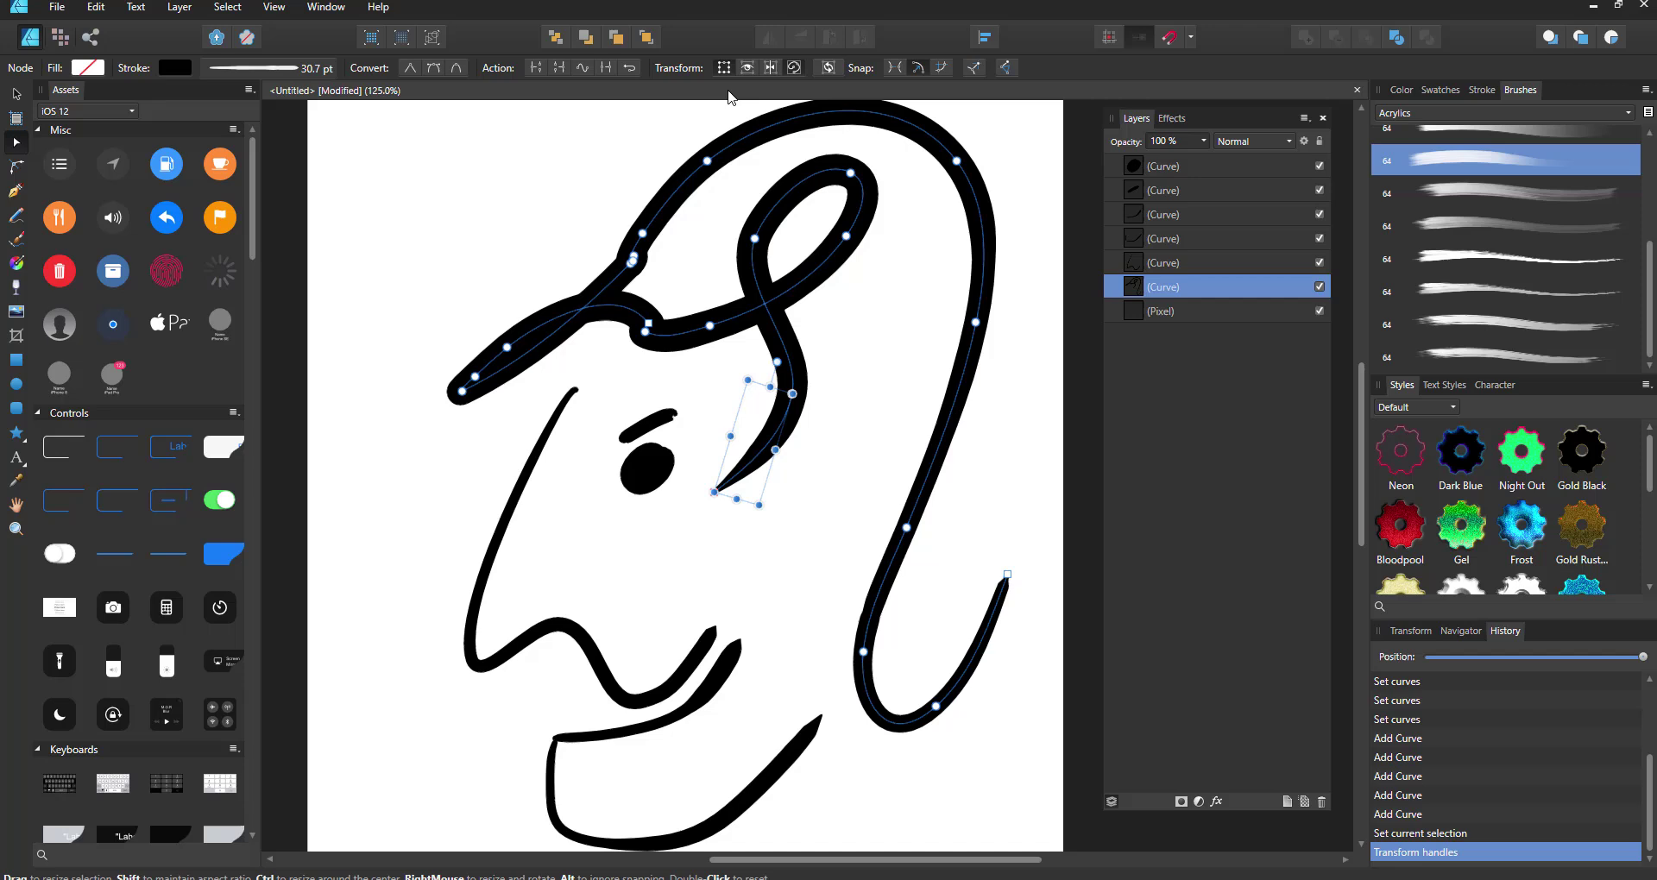
mouse_move(775, 449)
mouse_down()
mouse_move(783, 489)
mouse_move(842, 470)
mouse_move(751, 442)
mouse_move(902, 473)
mouse_move(755, 488)
mouse_move(788, 432)
mouse_move(776, 450)
mouse_up()
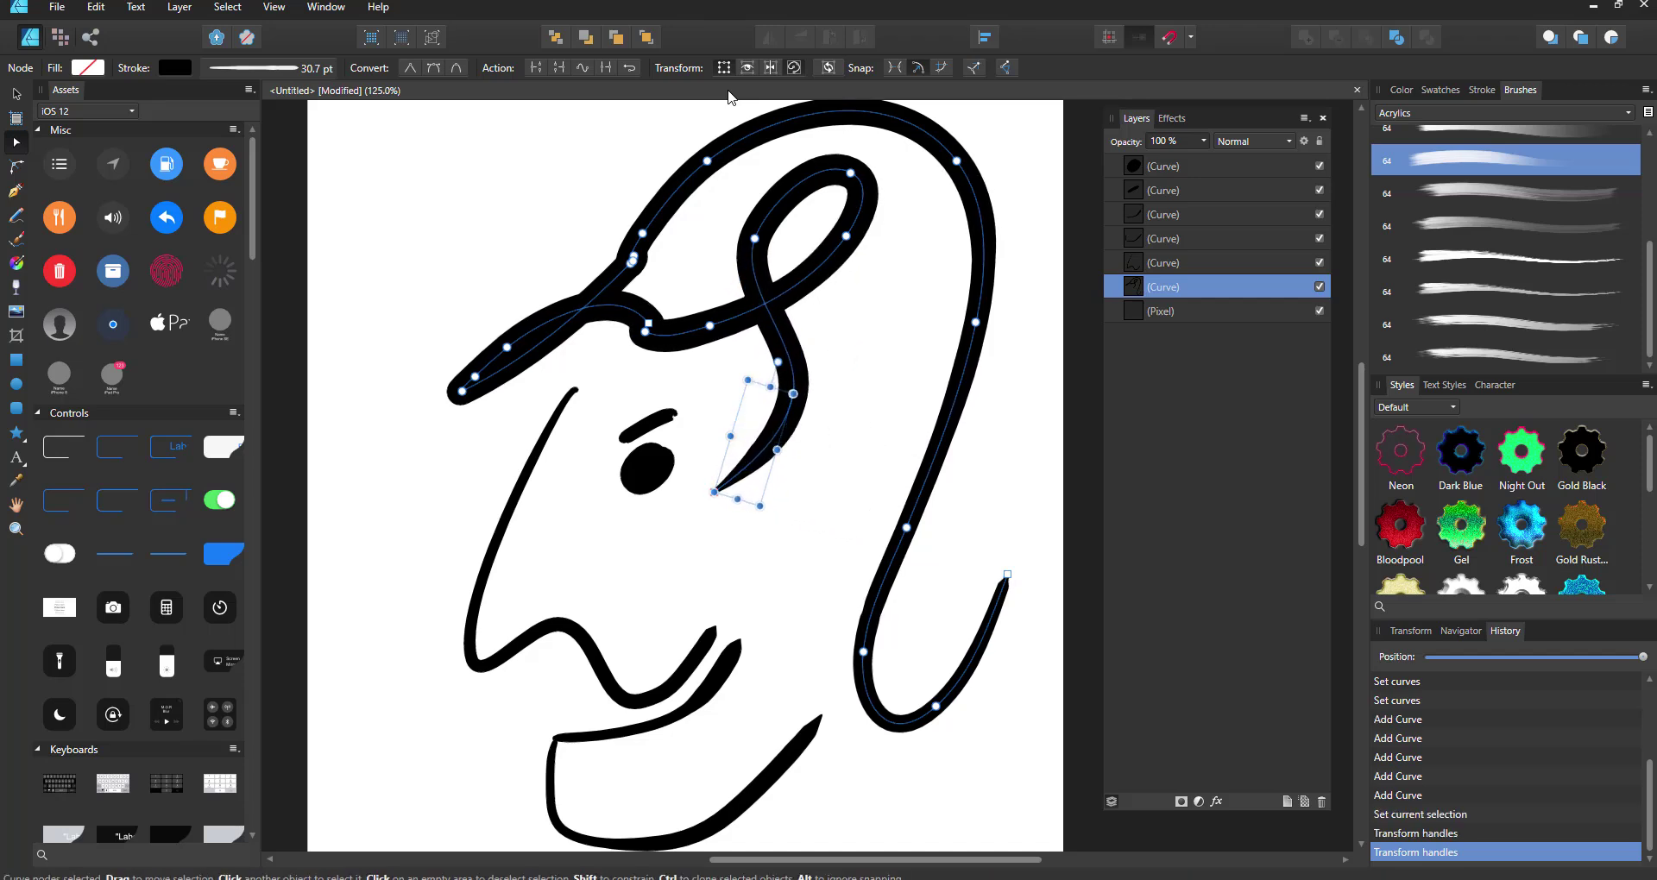
mouse_move(738, 499)
mouse_down()
mouse_move(753, 448)
mouse_move(744, 539)
mouse_move(747, 449)
mouse_move(745, 474)
mouse_up()
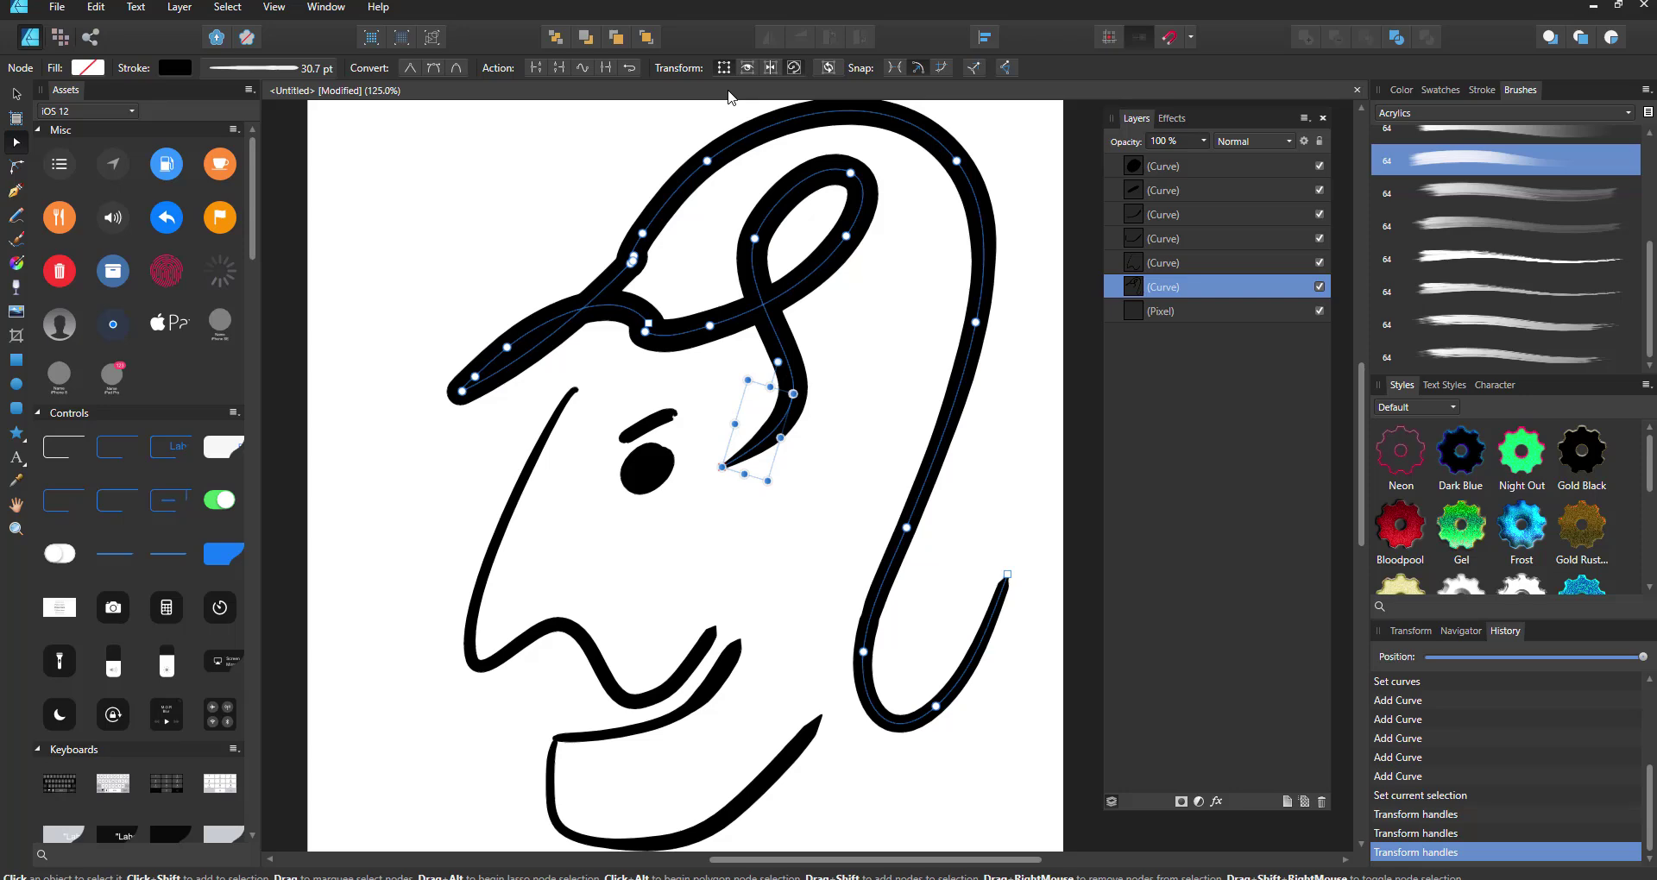
- Select the six Curve layers in the Layers panel and group them via the context menu
click(61, 37)
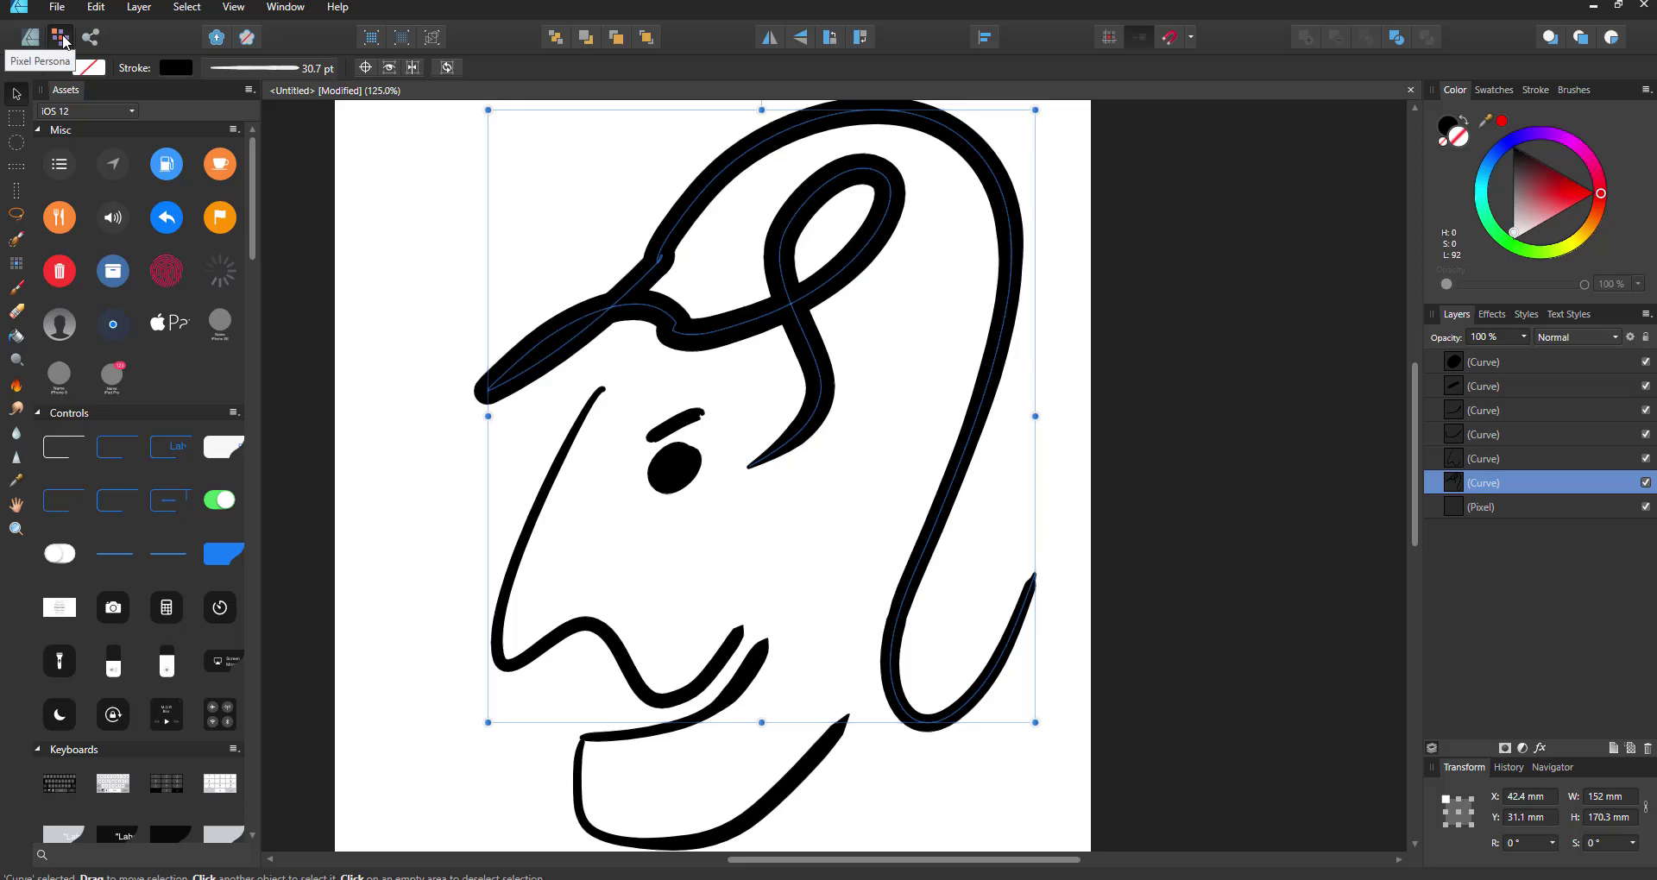
click(1521, 509)
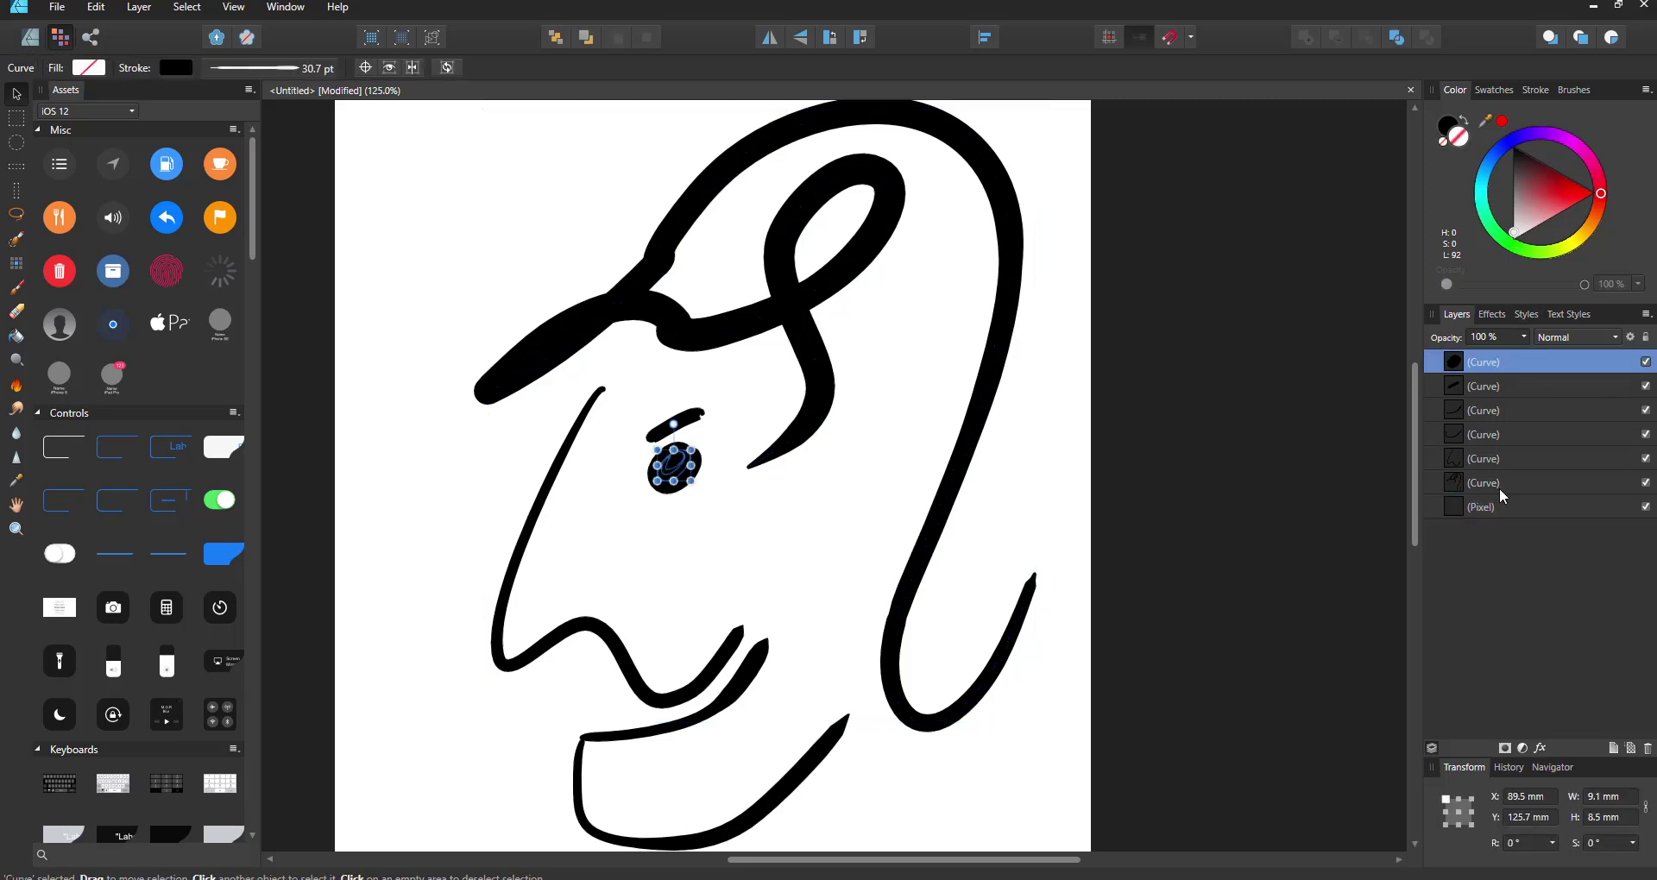
shift+click(1502, 483)
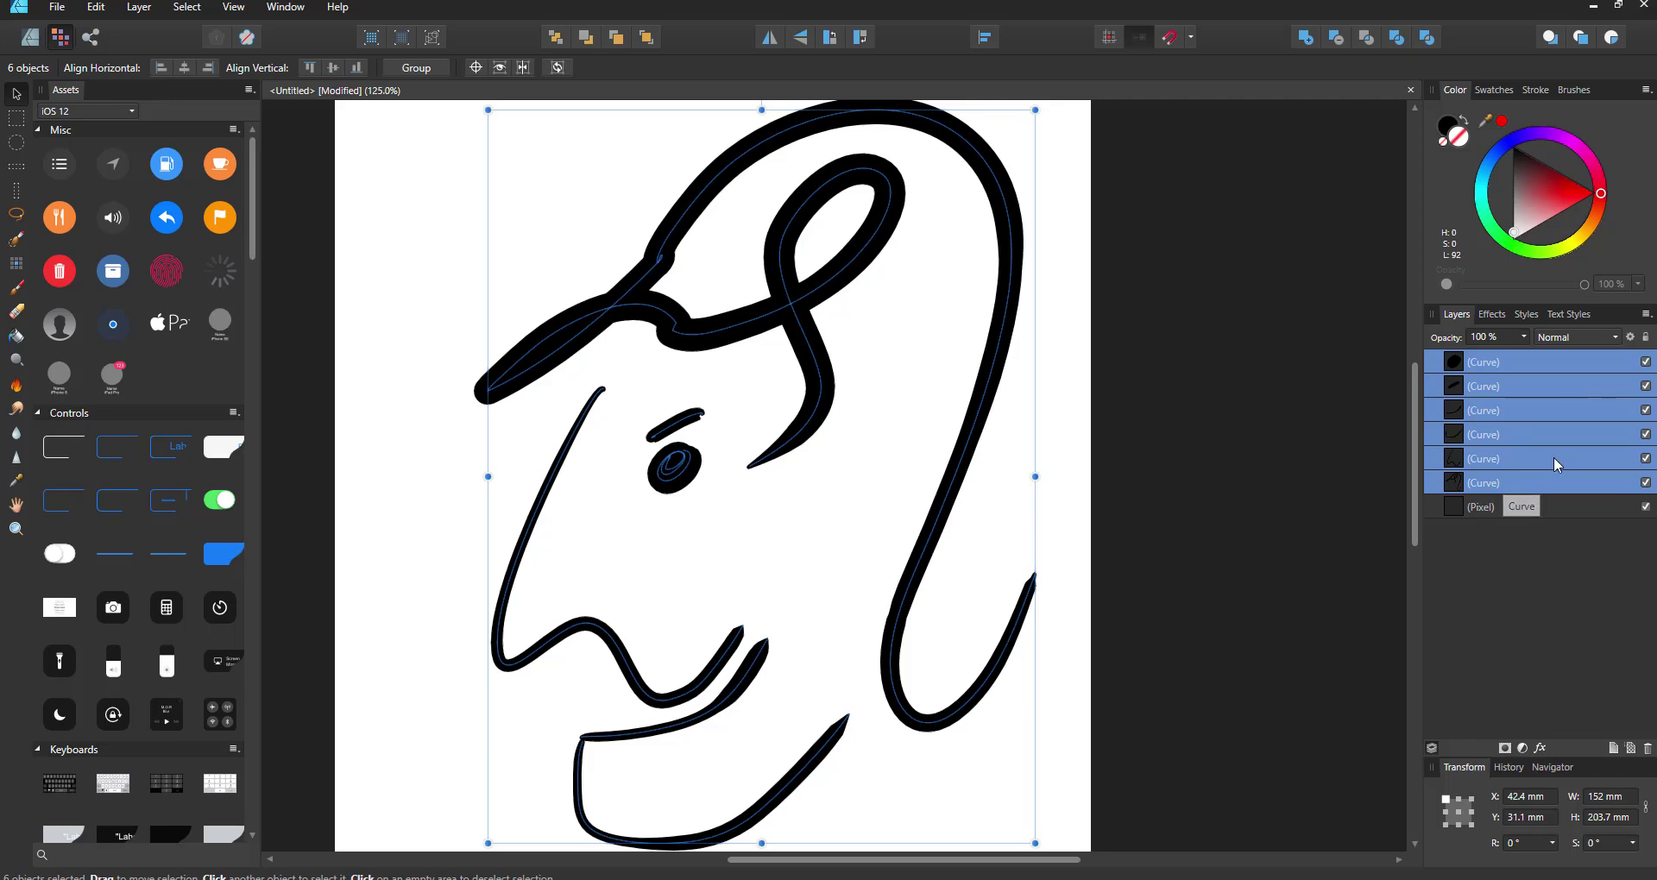
right_click(1548, 484)
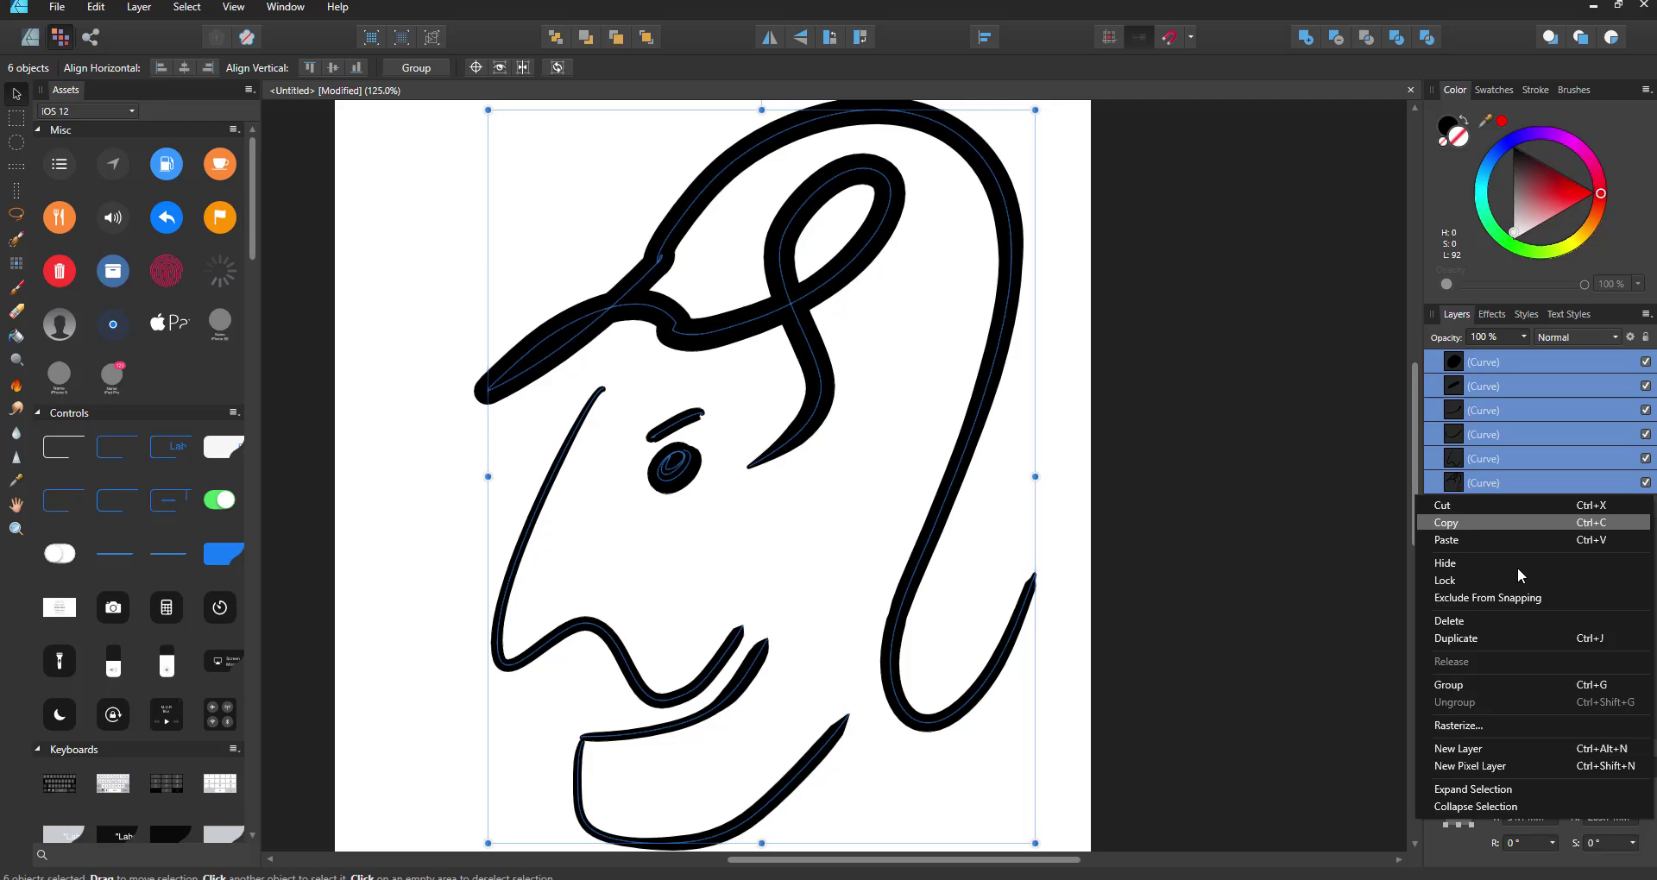
click(1512, 689)
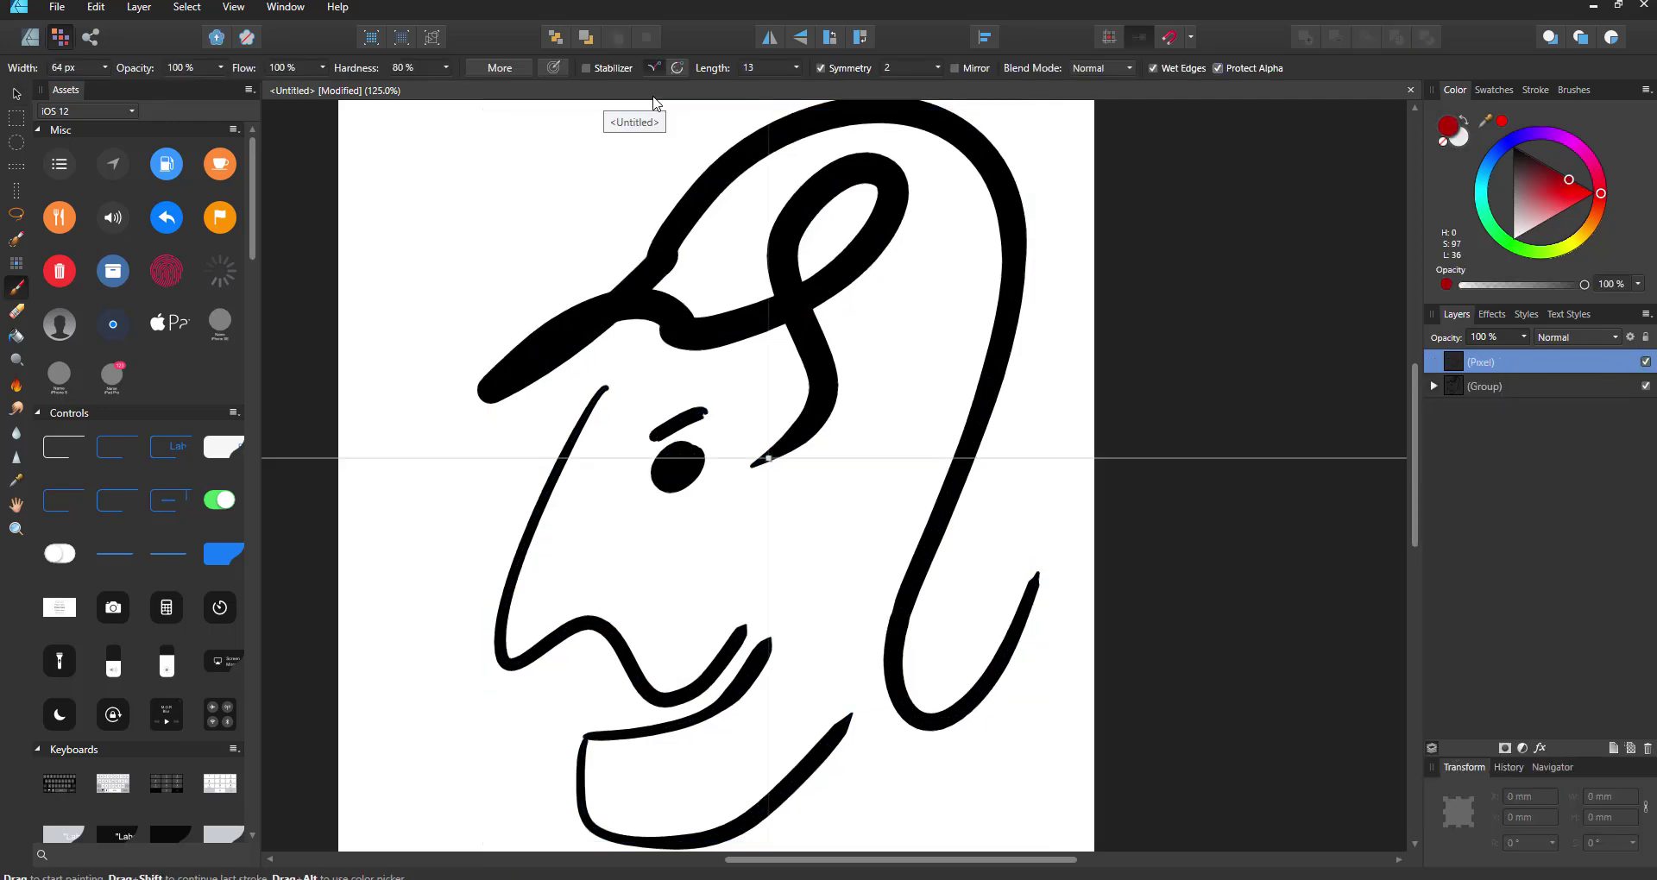
- Hide the face group, turn off Protect Alpha, and try a mirrored test stroke, then undo it
click(1646, 385)
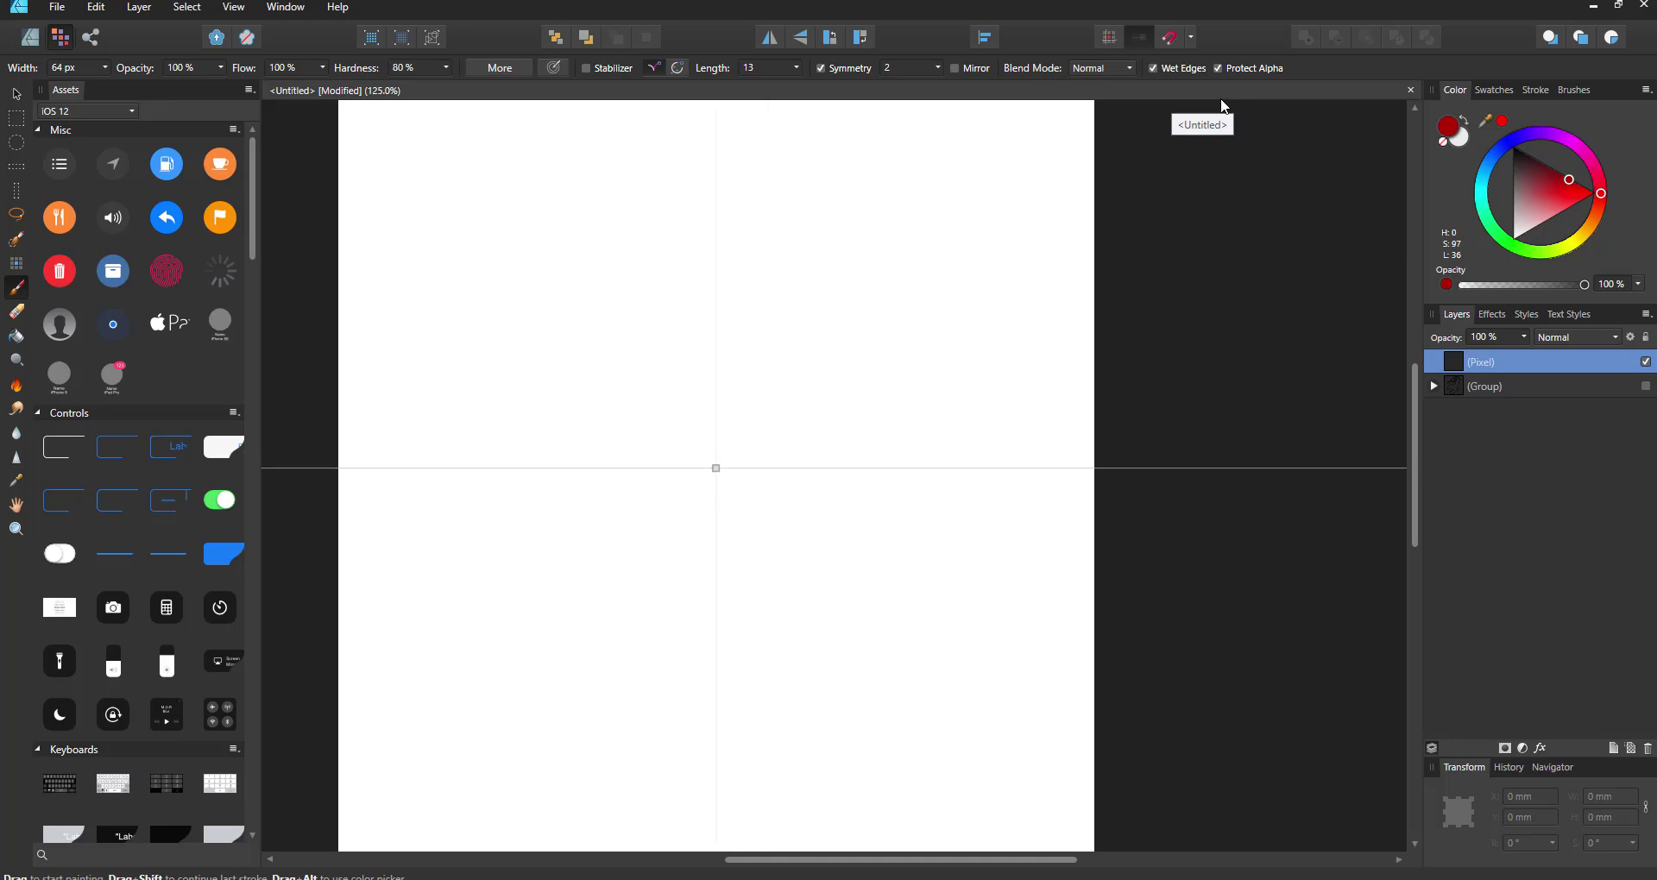
click(1218, 68)
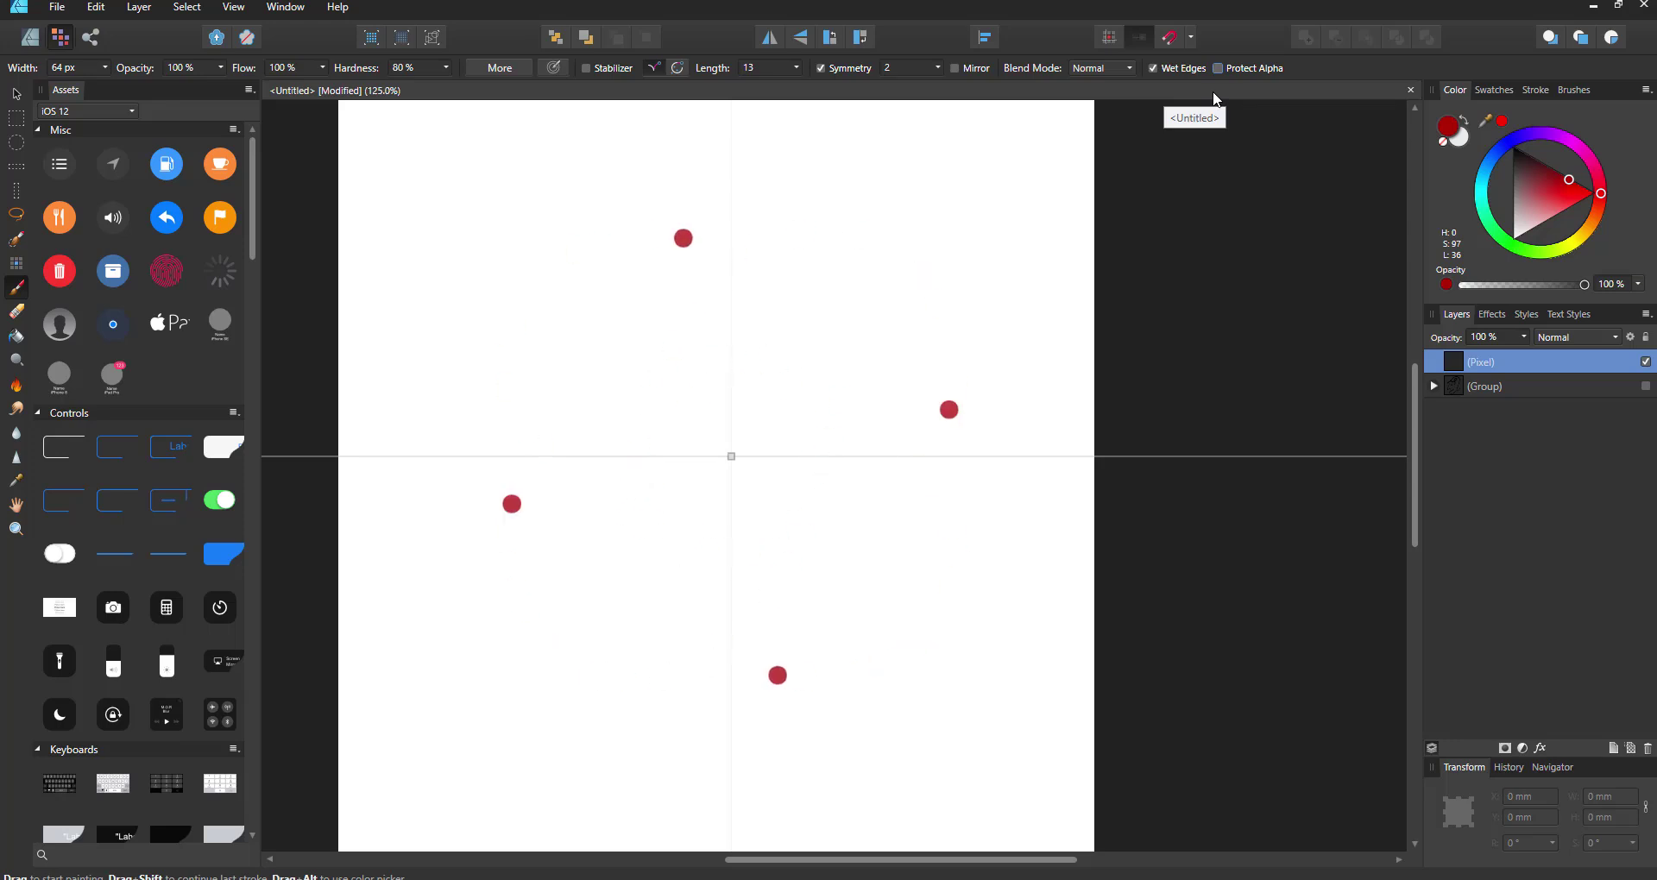
click(821, 68)
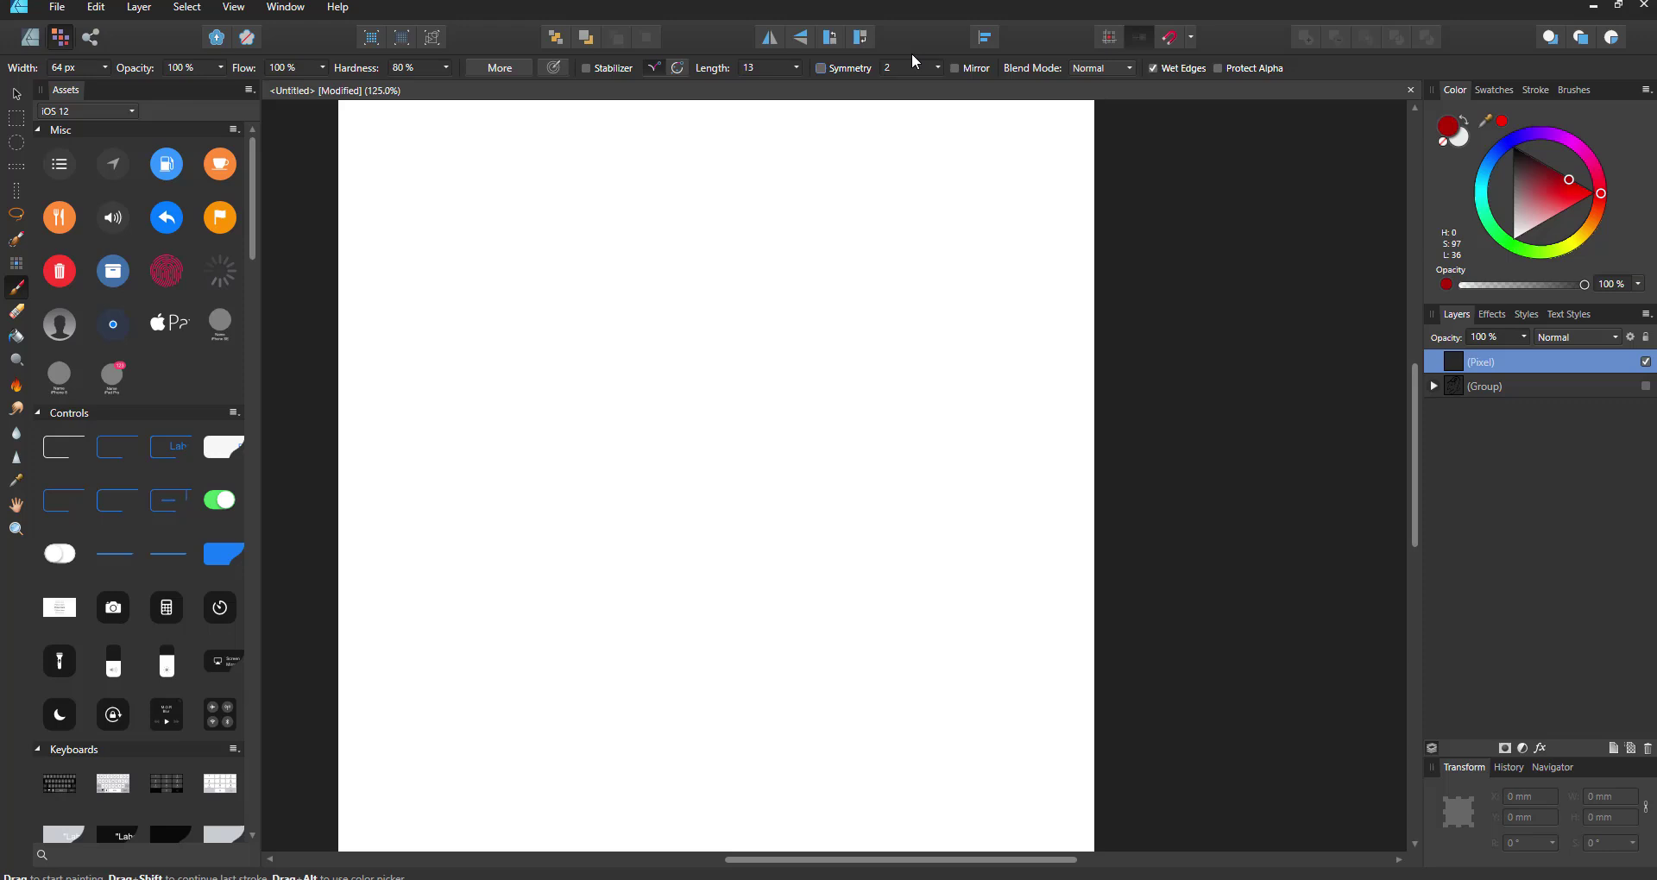
click(955, 68)
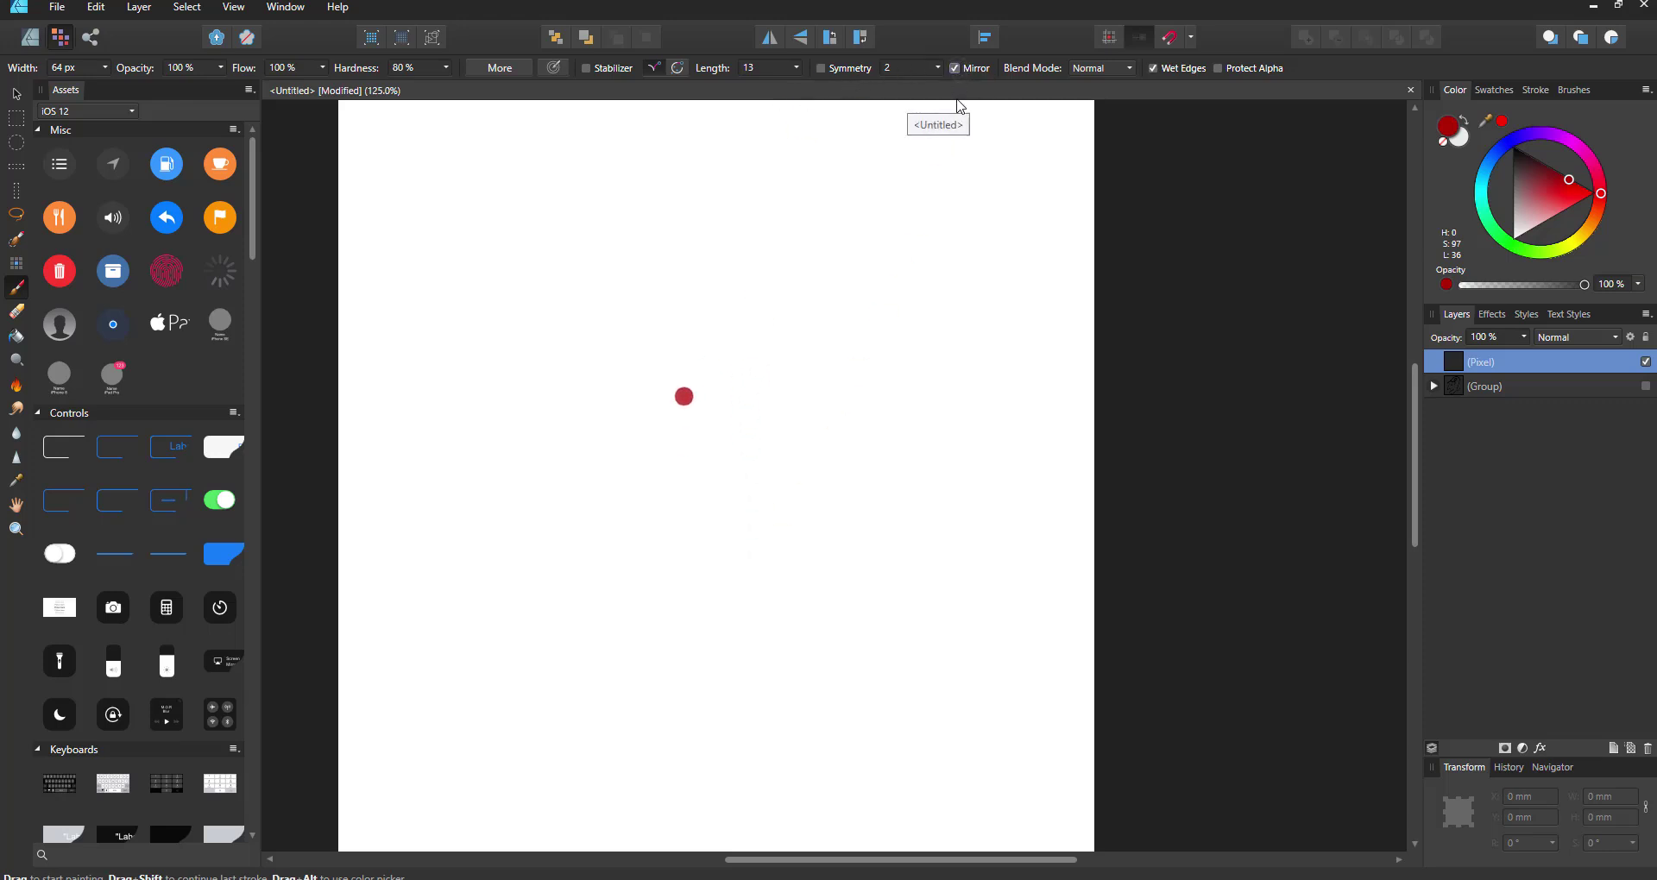
mouse_move(707, 393)
mouse_down()
mouse_move(573, 594)
mouse_move(676, 537)
mouse_up()
key(ctrl+z)
- Turn Symmetry back on, paint test strokes with and without Mirror, then undo them
click(821, 68)
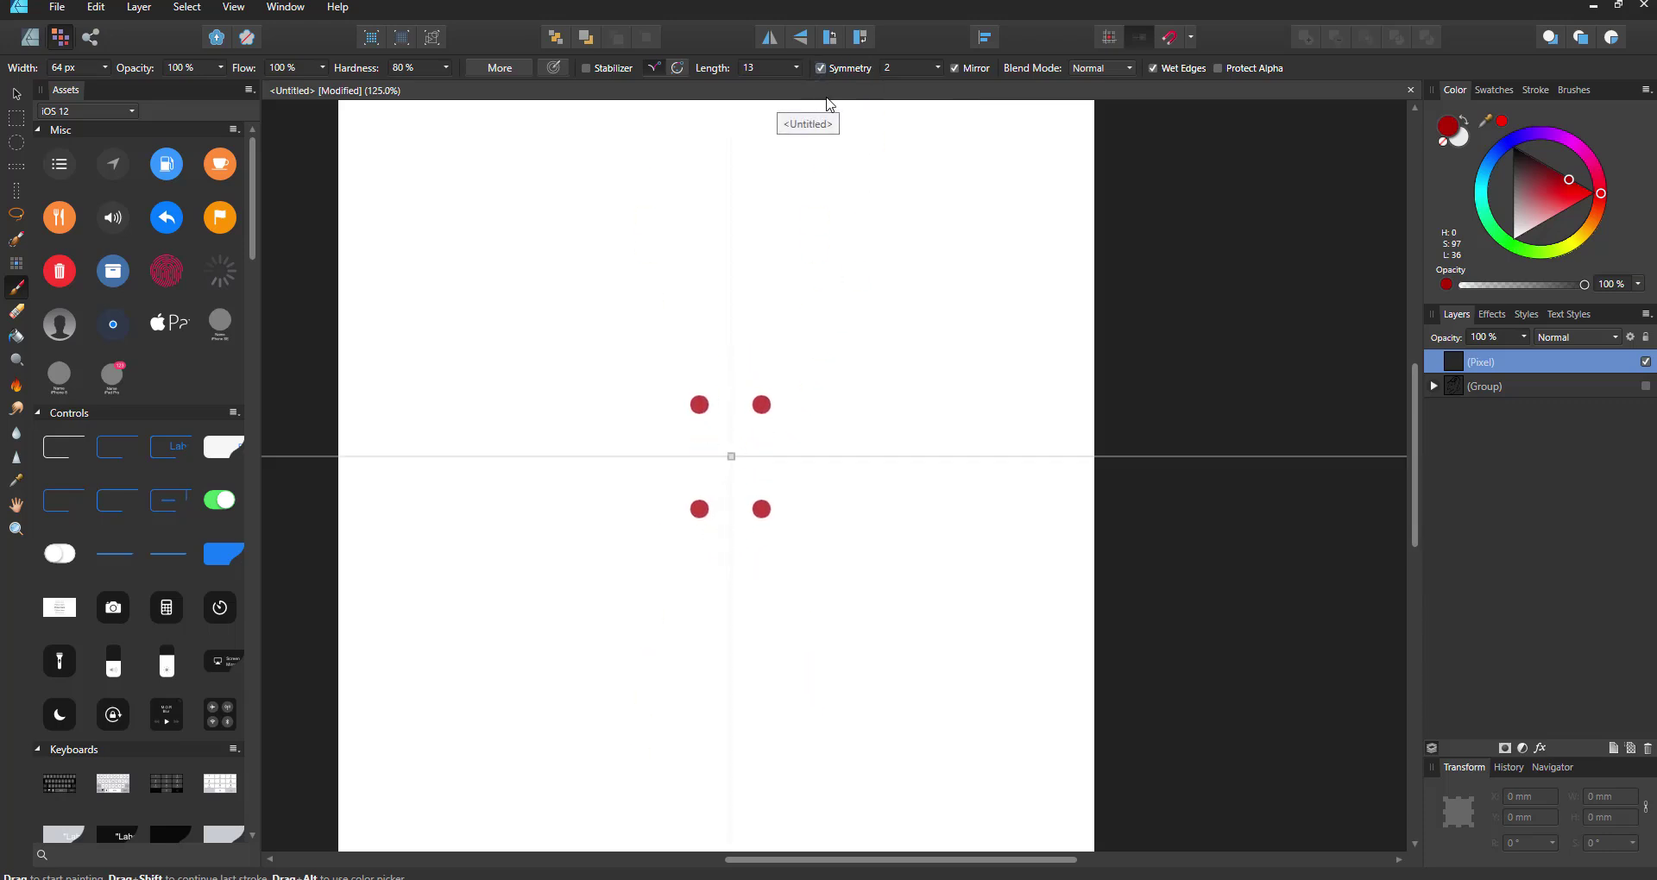
mouse_move(713, 418)
mouse_down()
mouse_move(623, 327)
mouse_move(566, 416)
mouse_move(474, 319)
mouse_move(433, 353)
mouse_up()
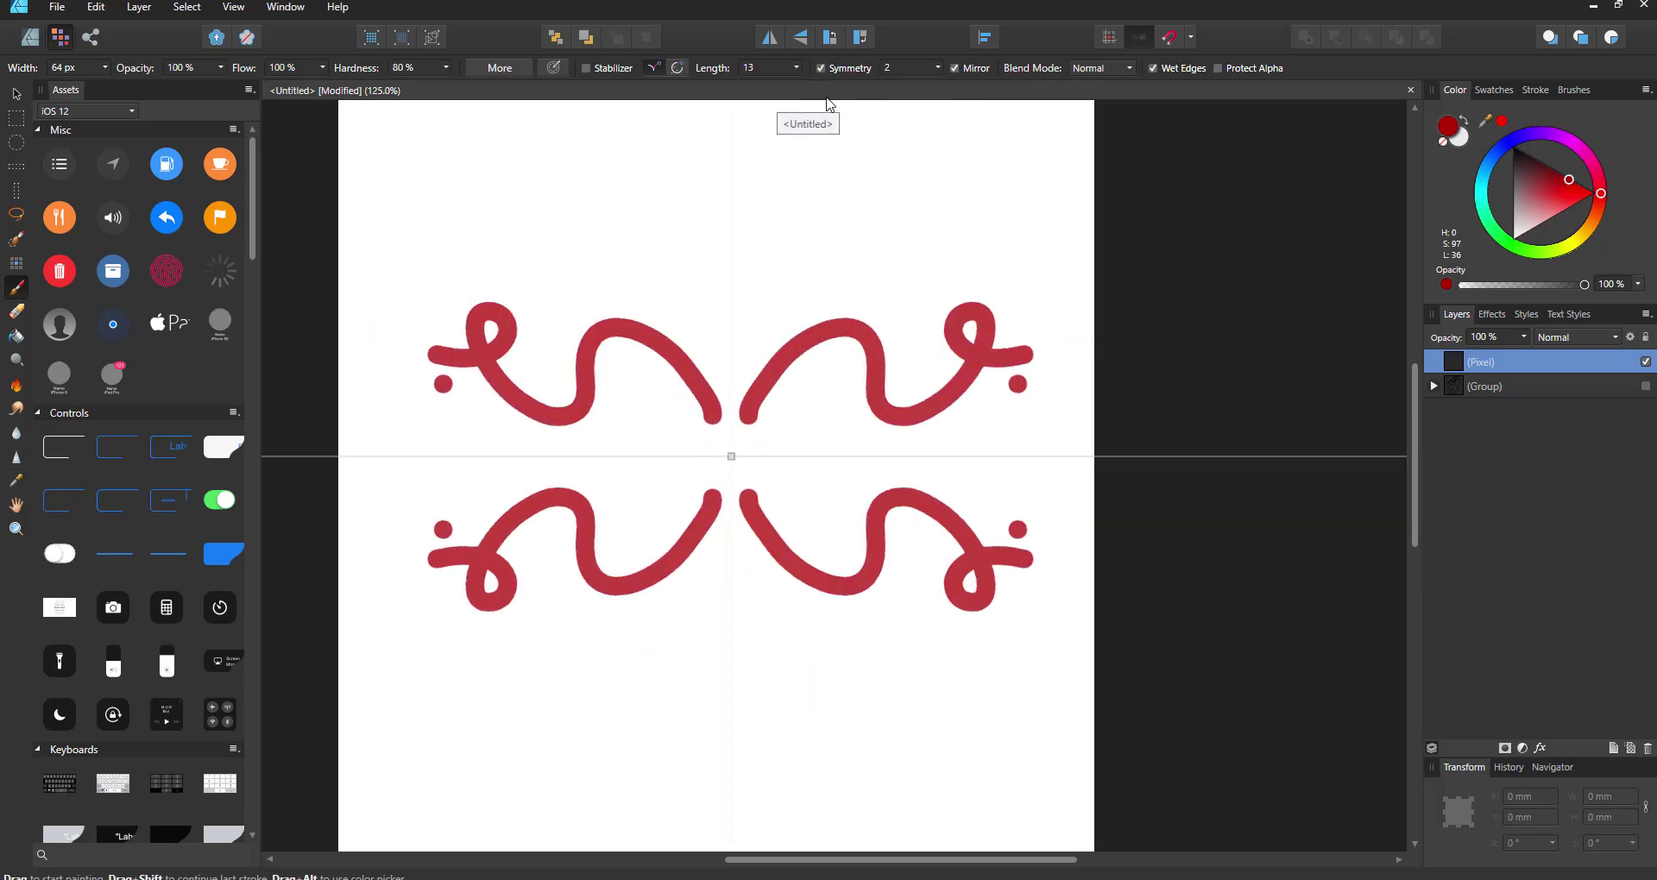
click(954, 68)
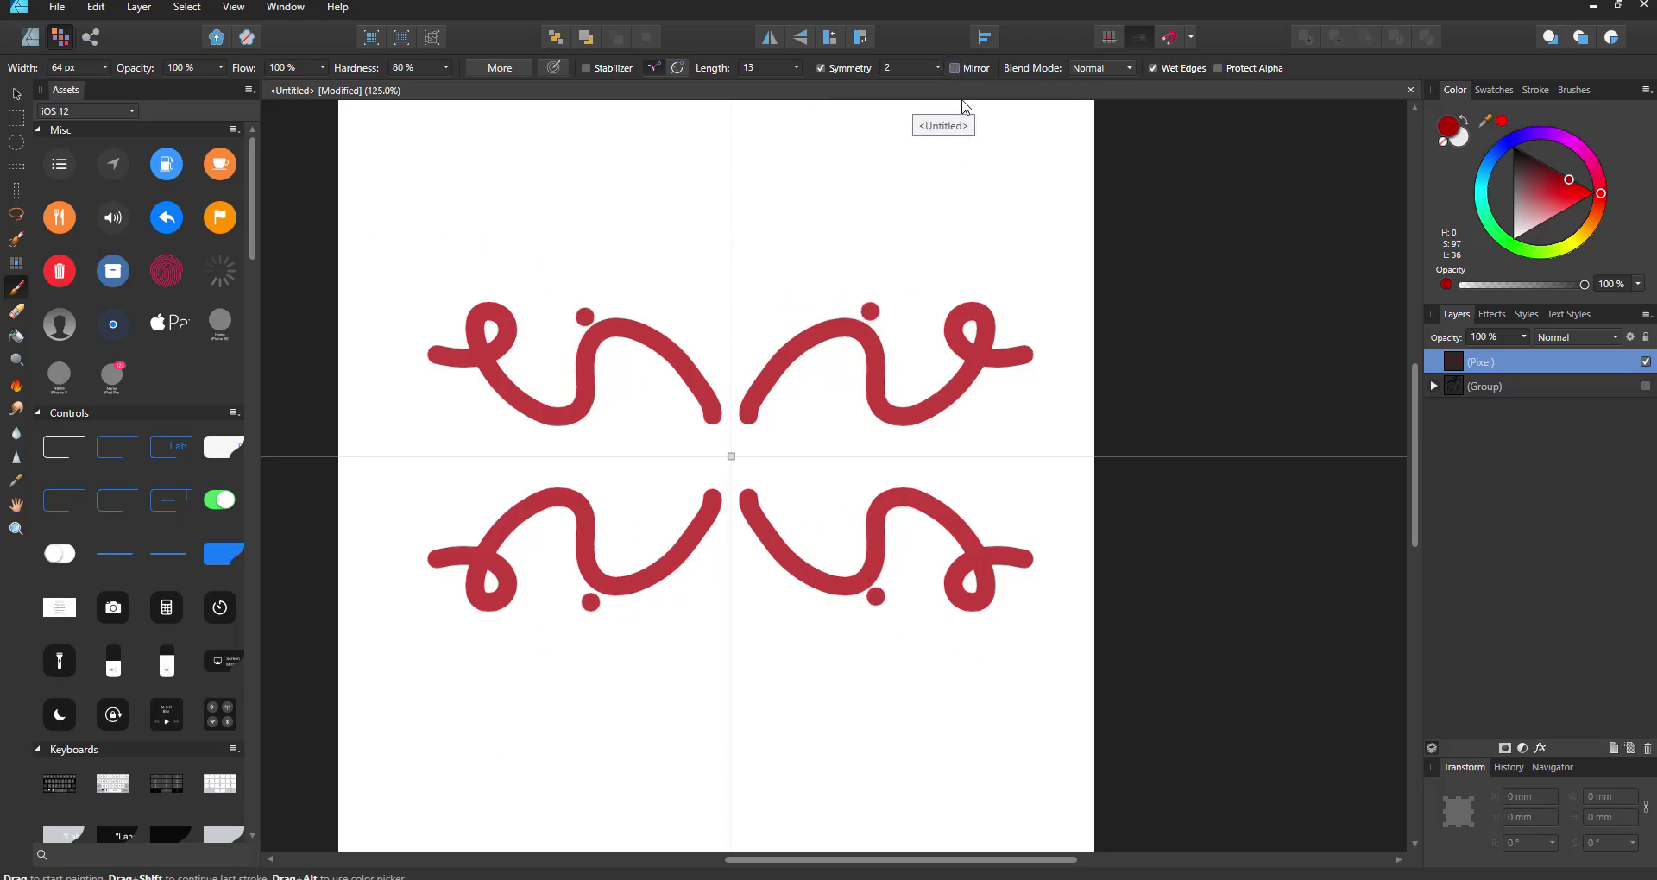
mouse_move(582, 336)
mouse_down()
mouse_move(526, 335)
mouse_move(482, 224)
mouse_move(436, 251)
mouse_up()
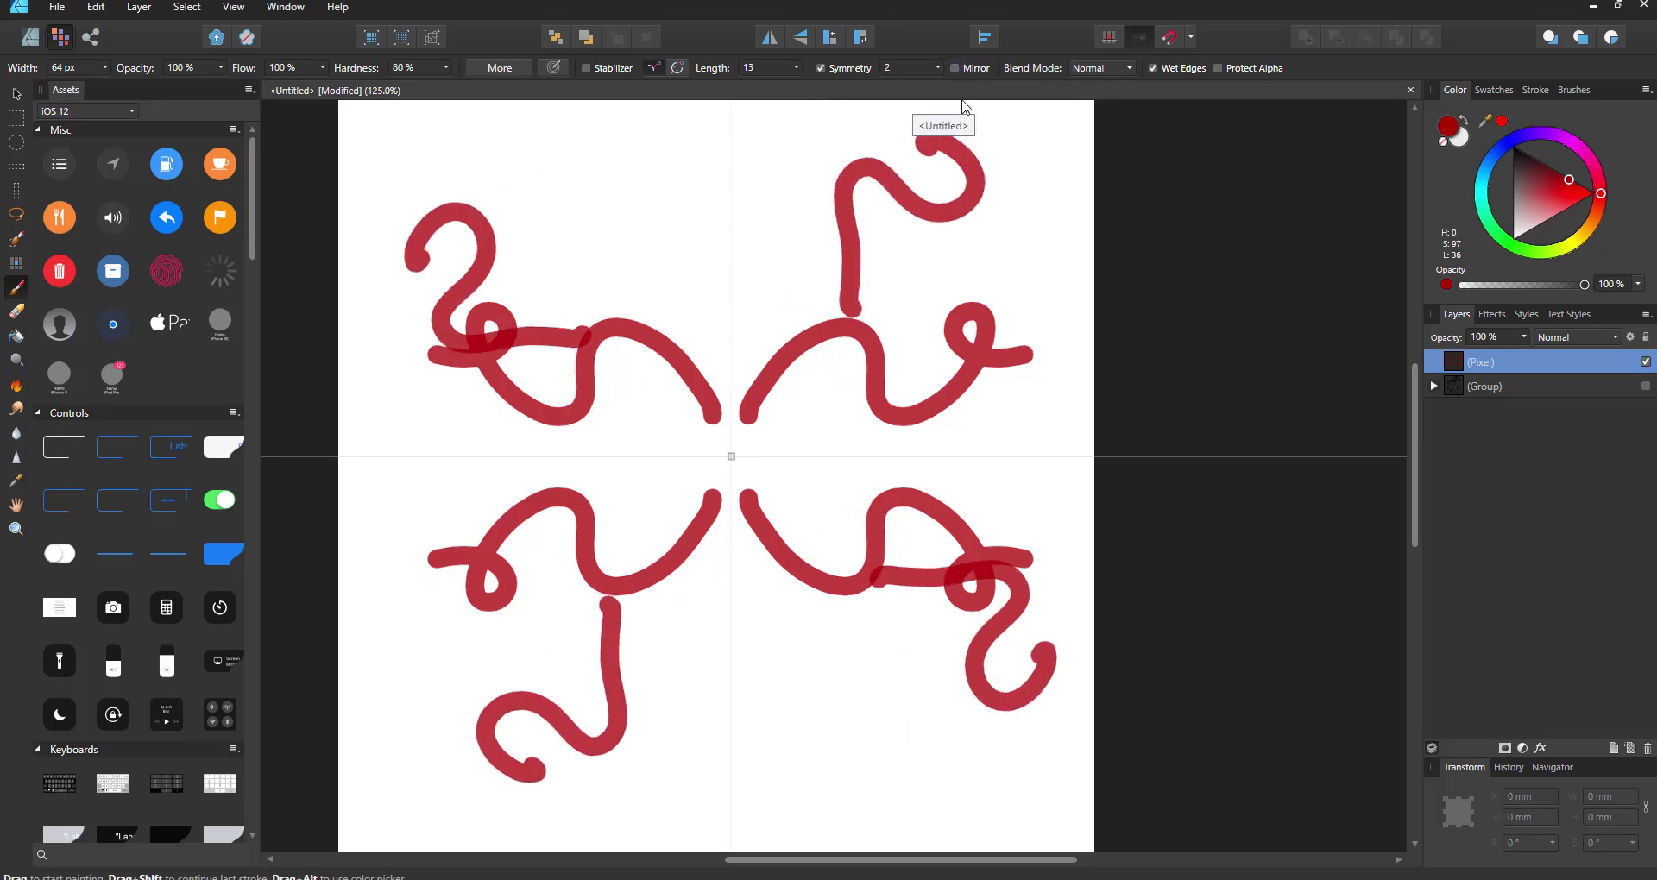
key(ctrl+z)
key(ctrl+z)
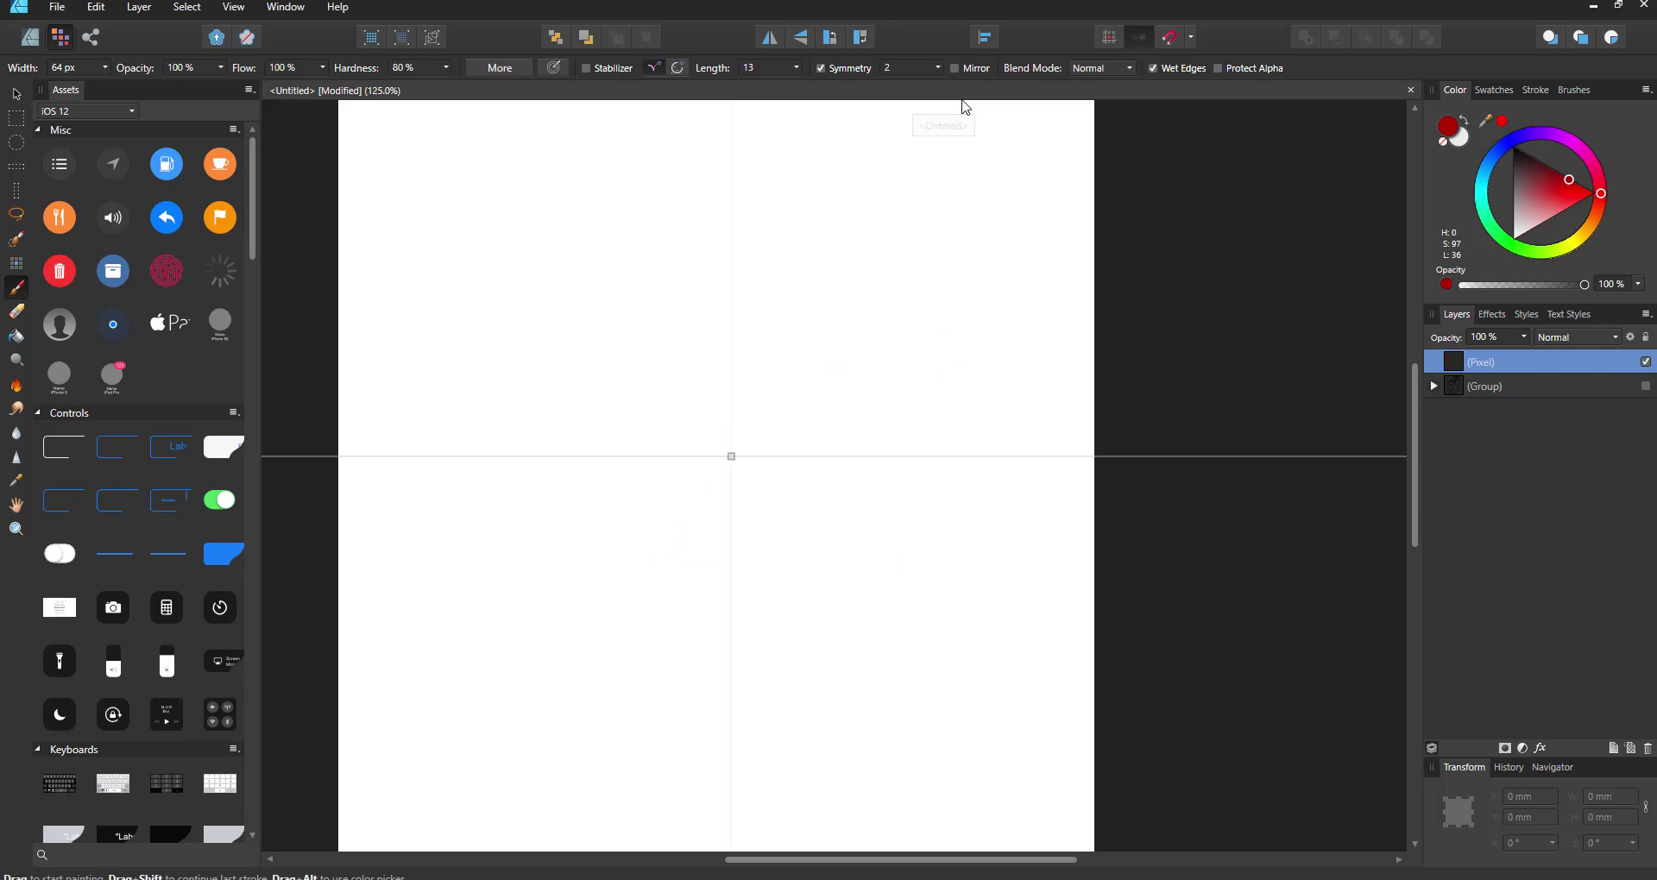
key(ctrl+z)
- With Symmetry back on, undo a curly test stroke and dab red symmetric dots around the centre
click(821, 68)
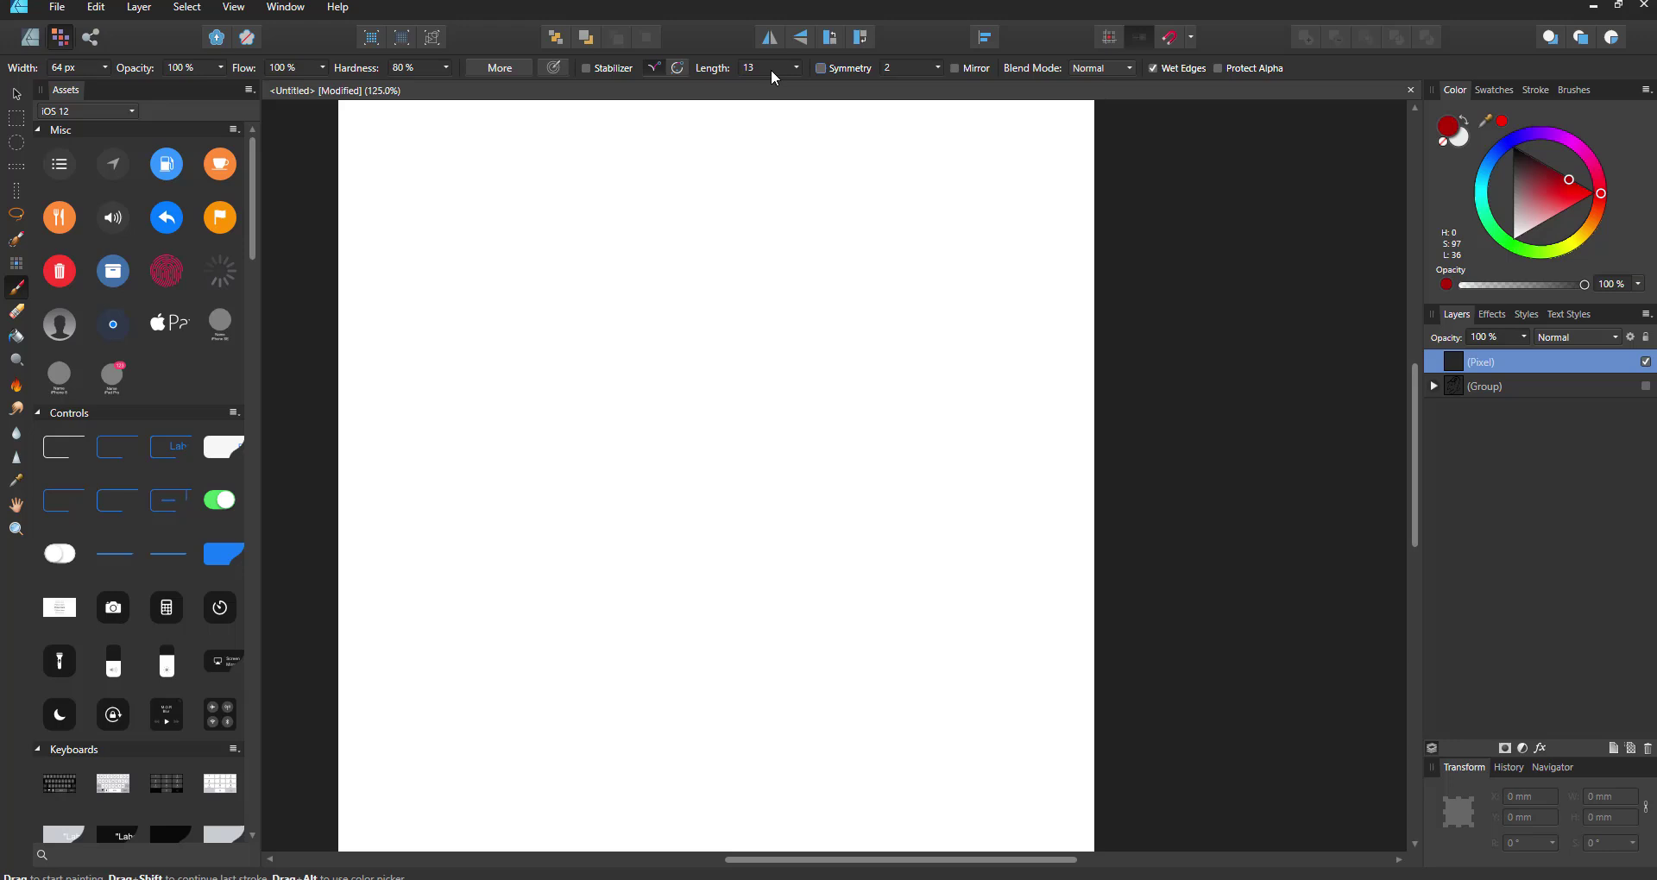
click(821, 68)
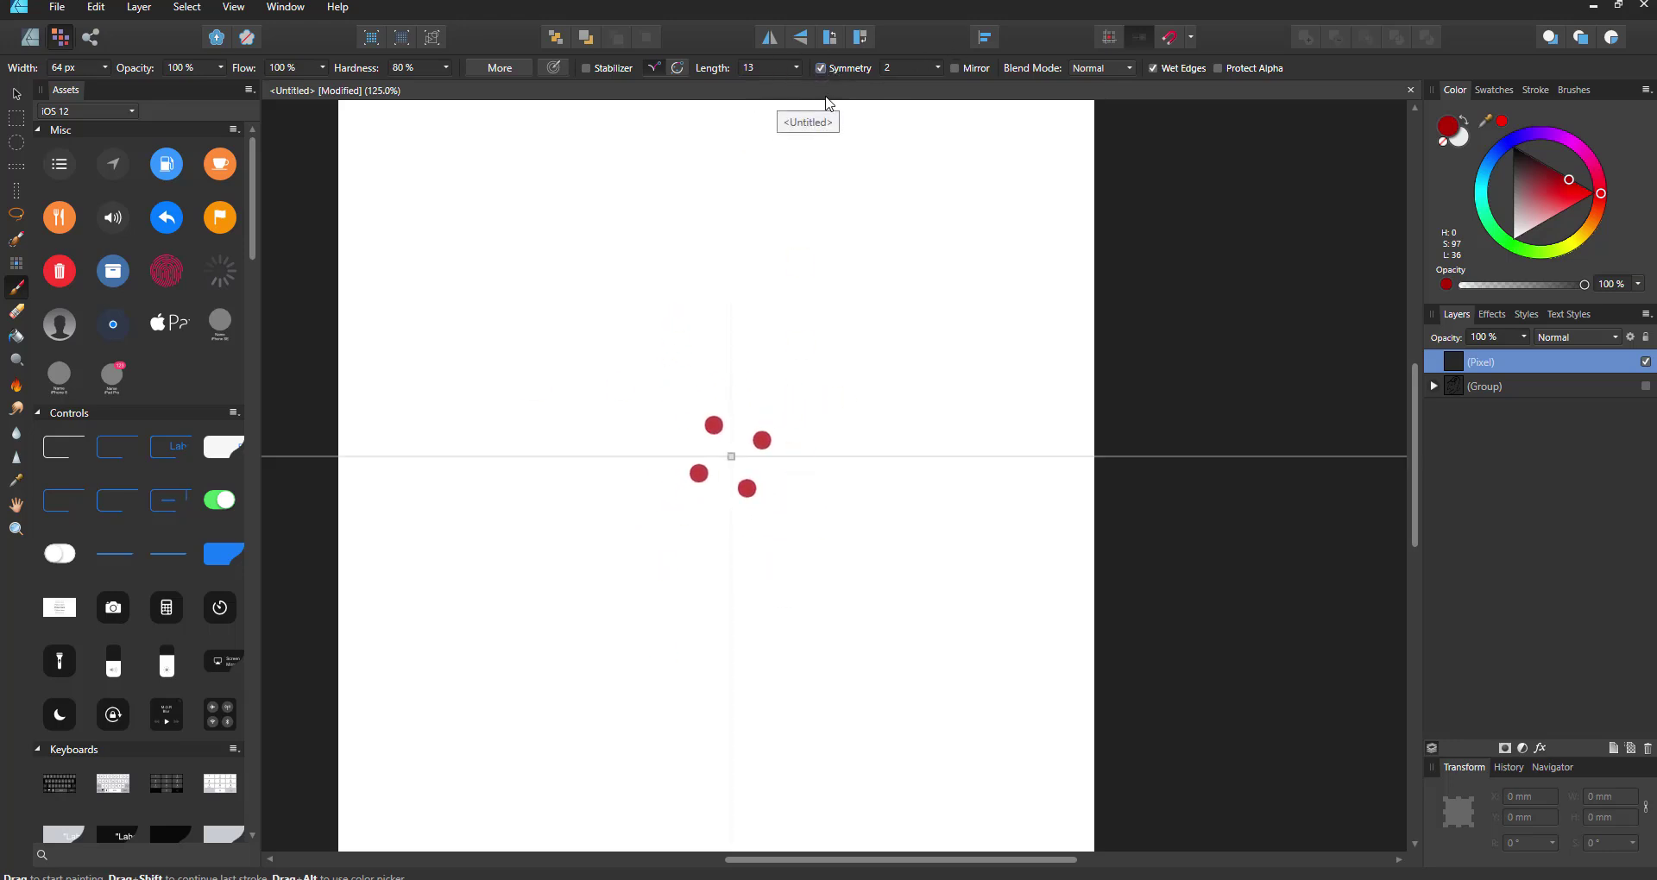
mouse_move(762, 440)
mouse_down()
mouse_move(775, 405)
mouse_move(816, 402)
mouse_move(831, 354)
mouse_move(789, 361)
mouse_up()
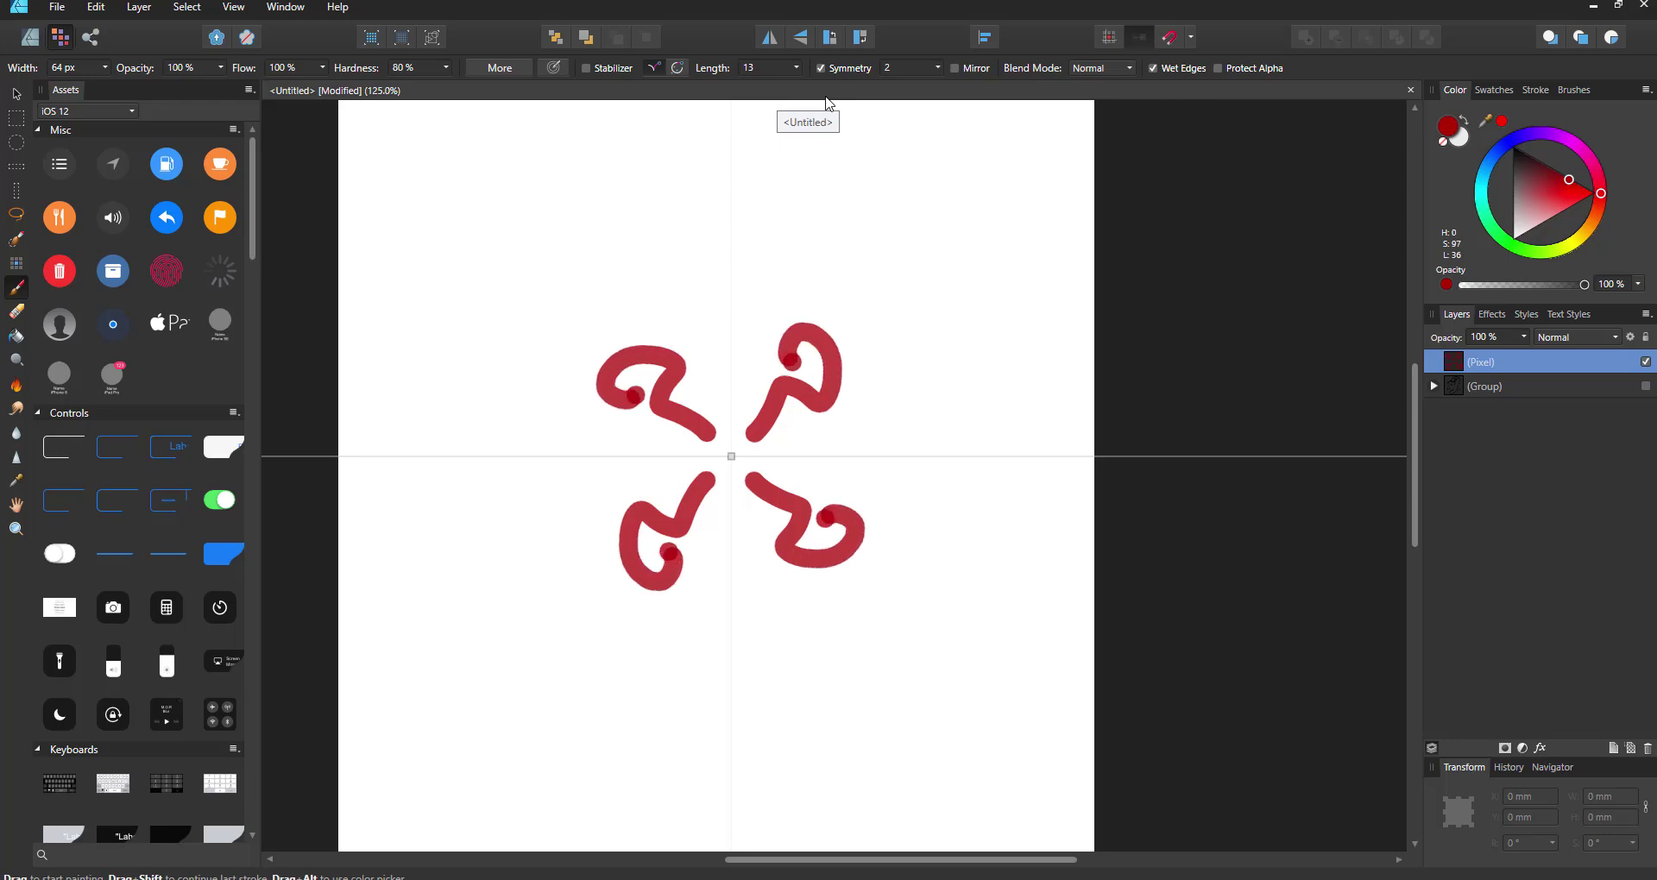
key(ctrl+z)
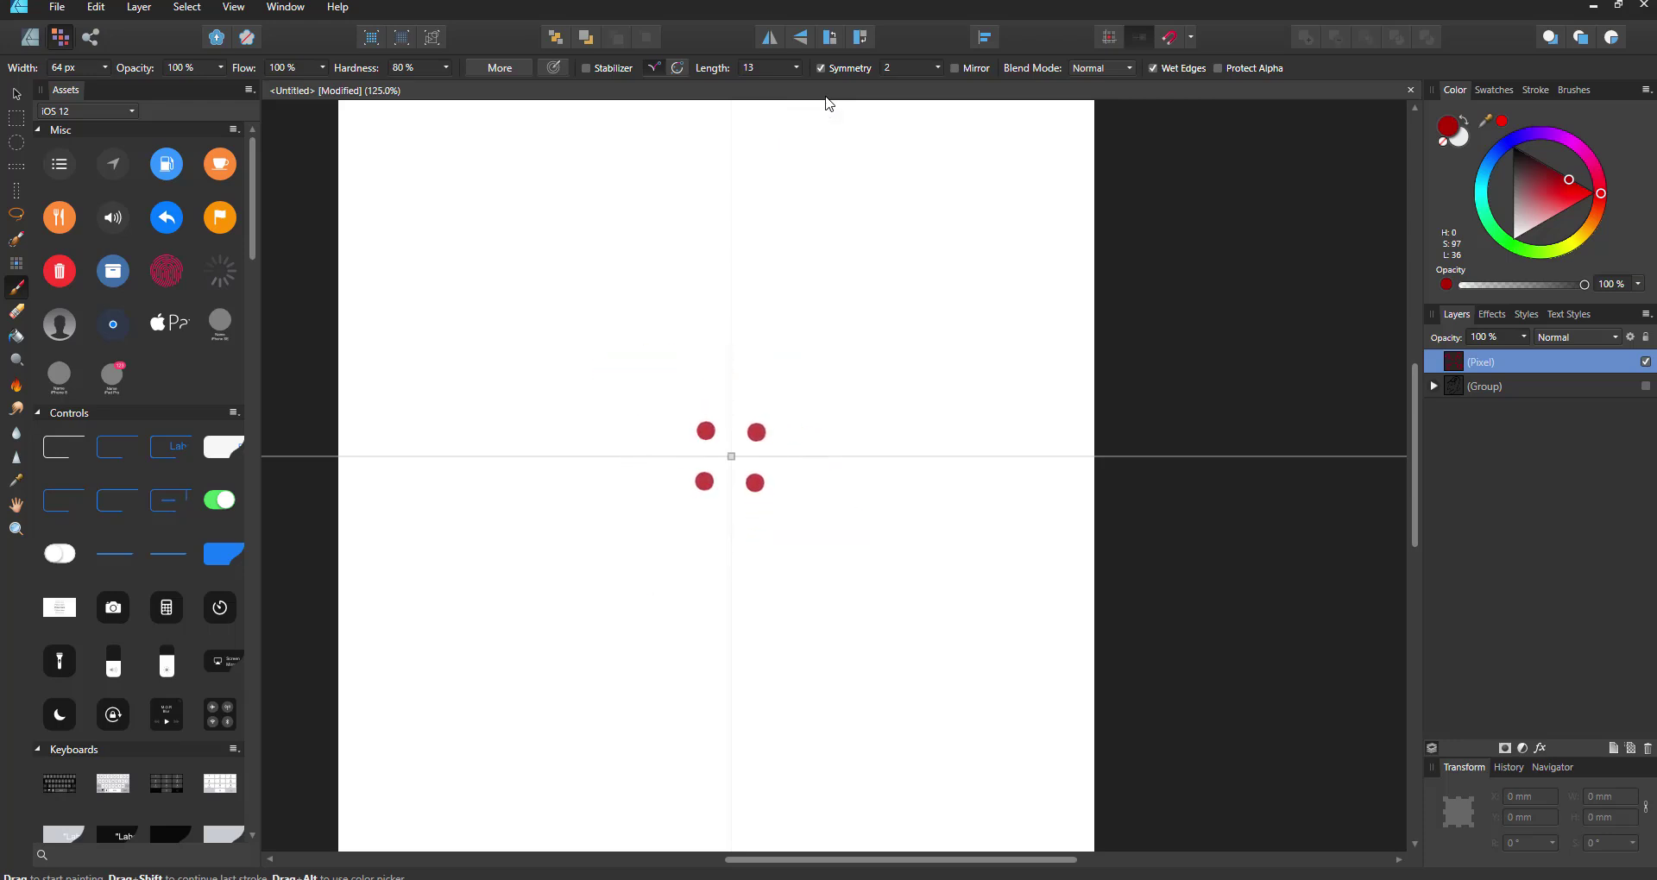
drag(752, 438, 760, 427)
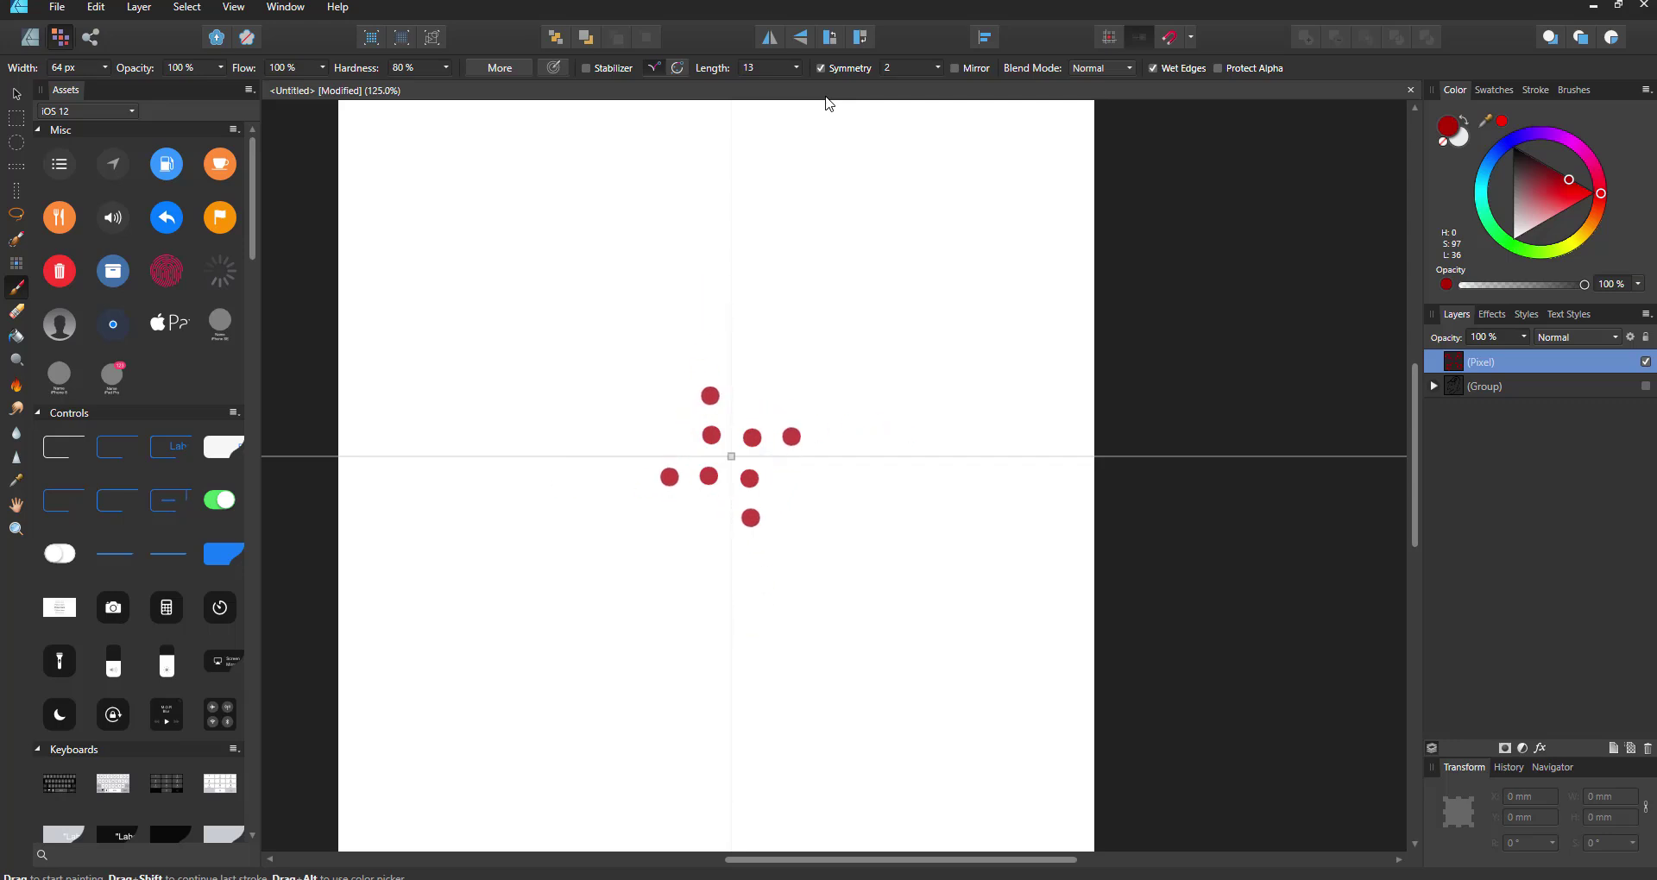
drag(791, 443, 798, 442)
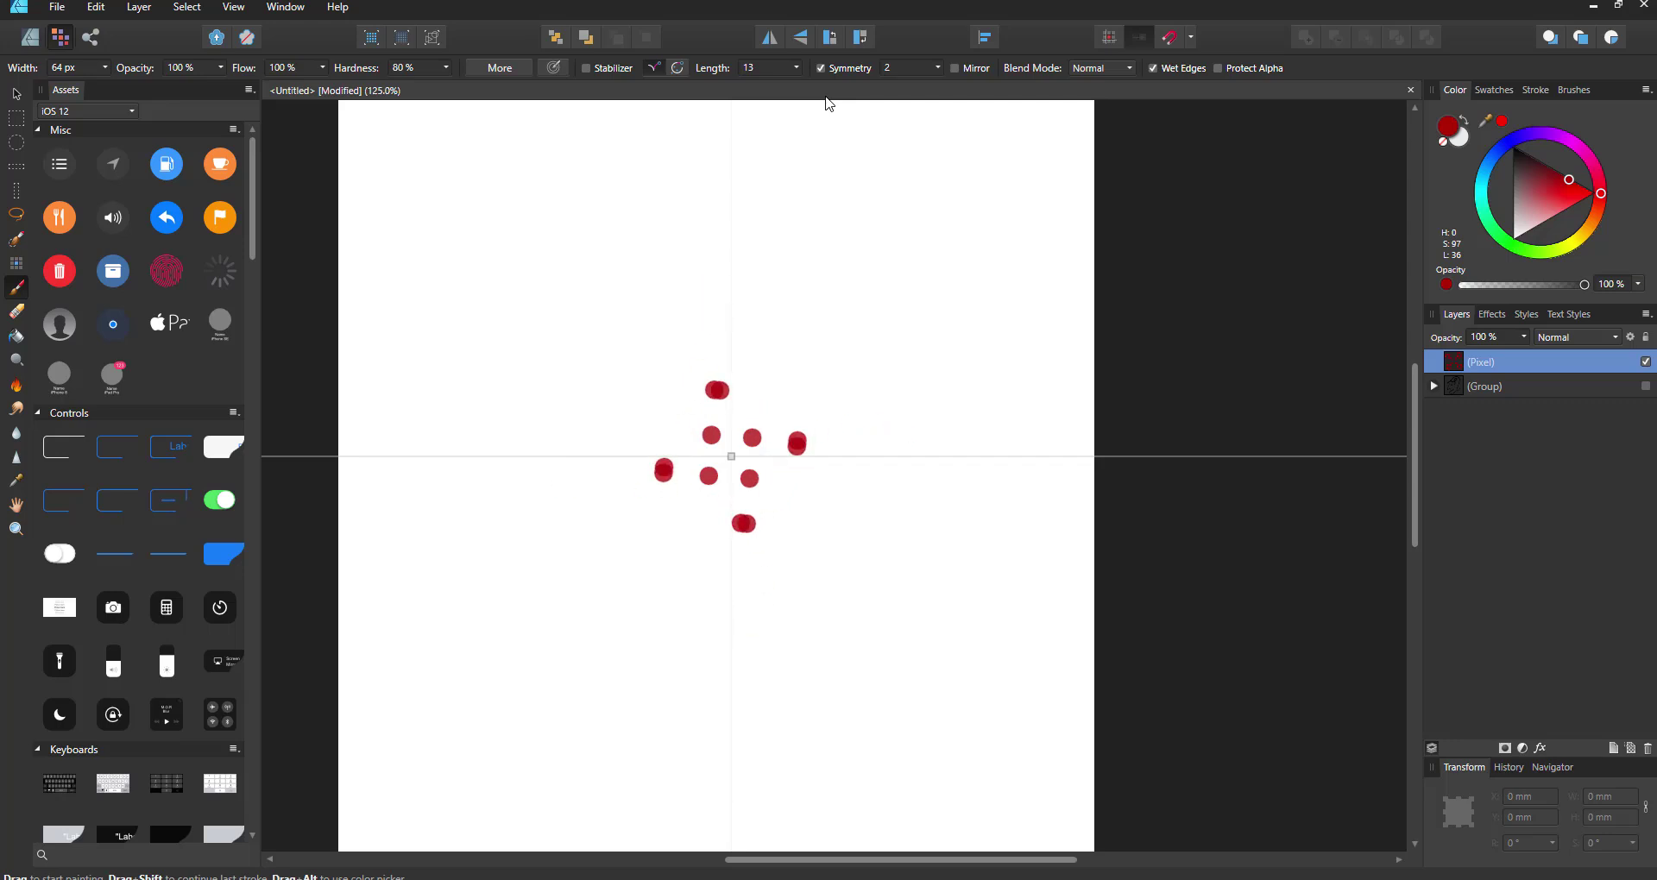
click(781, 498)
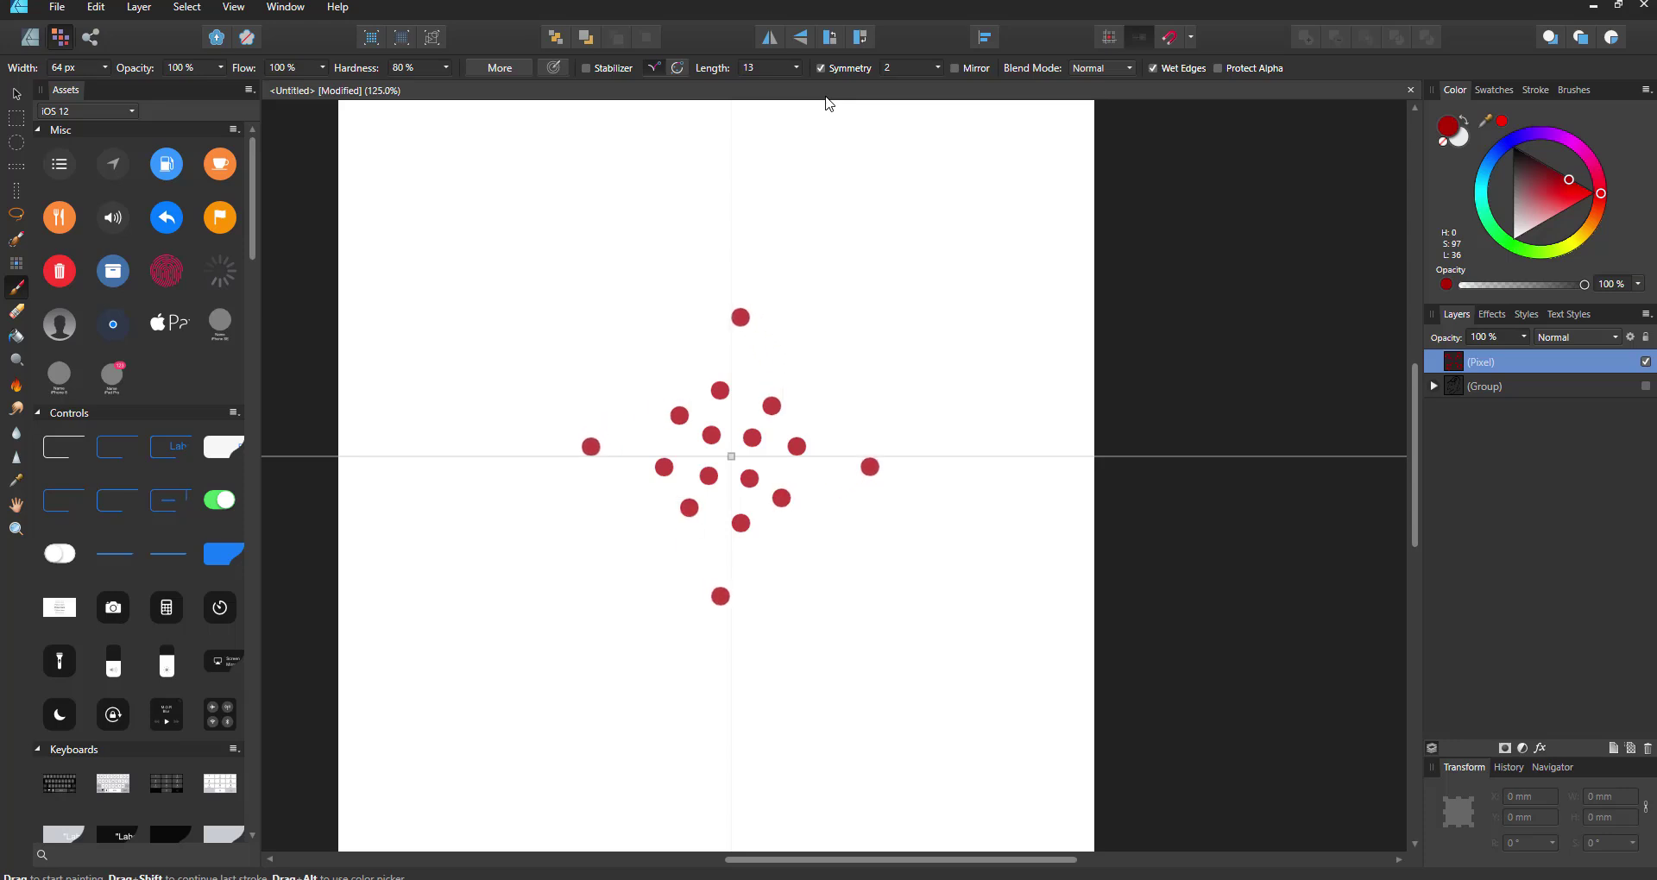
click(822, 489)
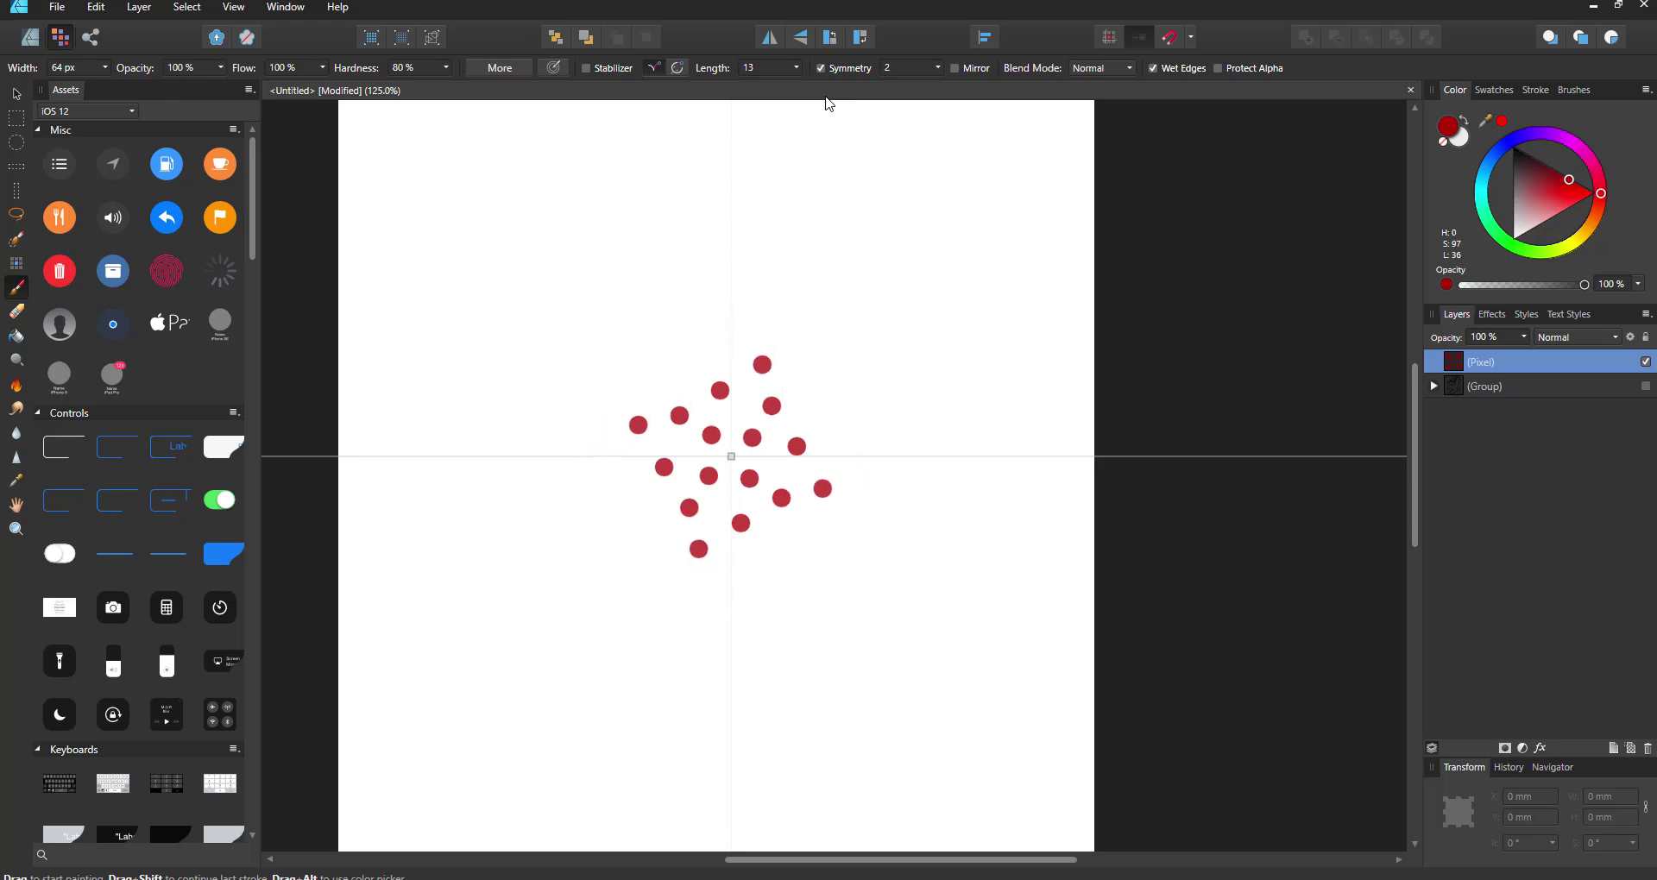
- Raise the symmetry count from 2 to 5 and undo the outer red ring
click(938, 69)
drag(942, 89, 1101, 92)
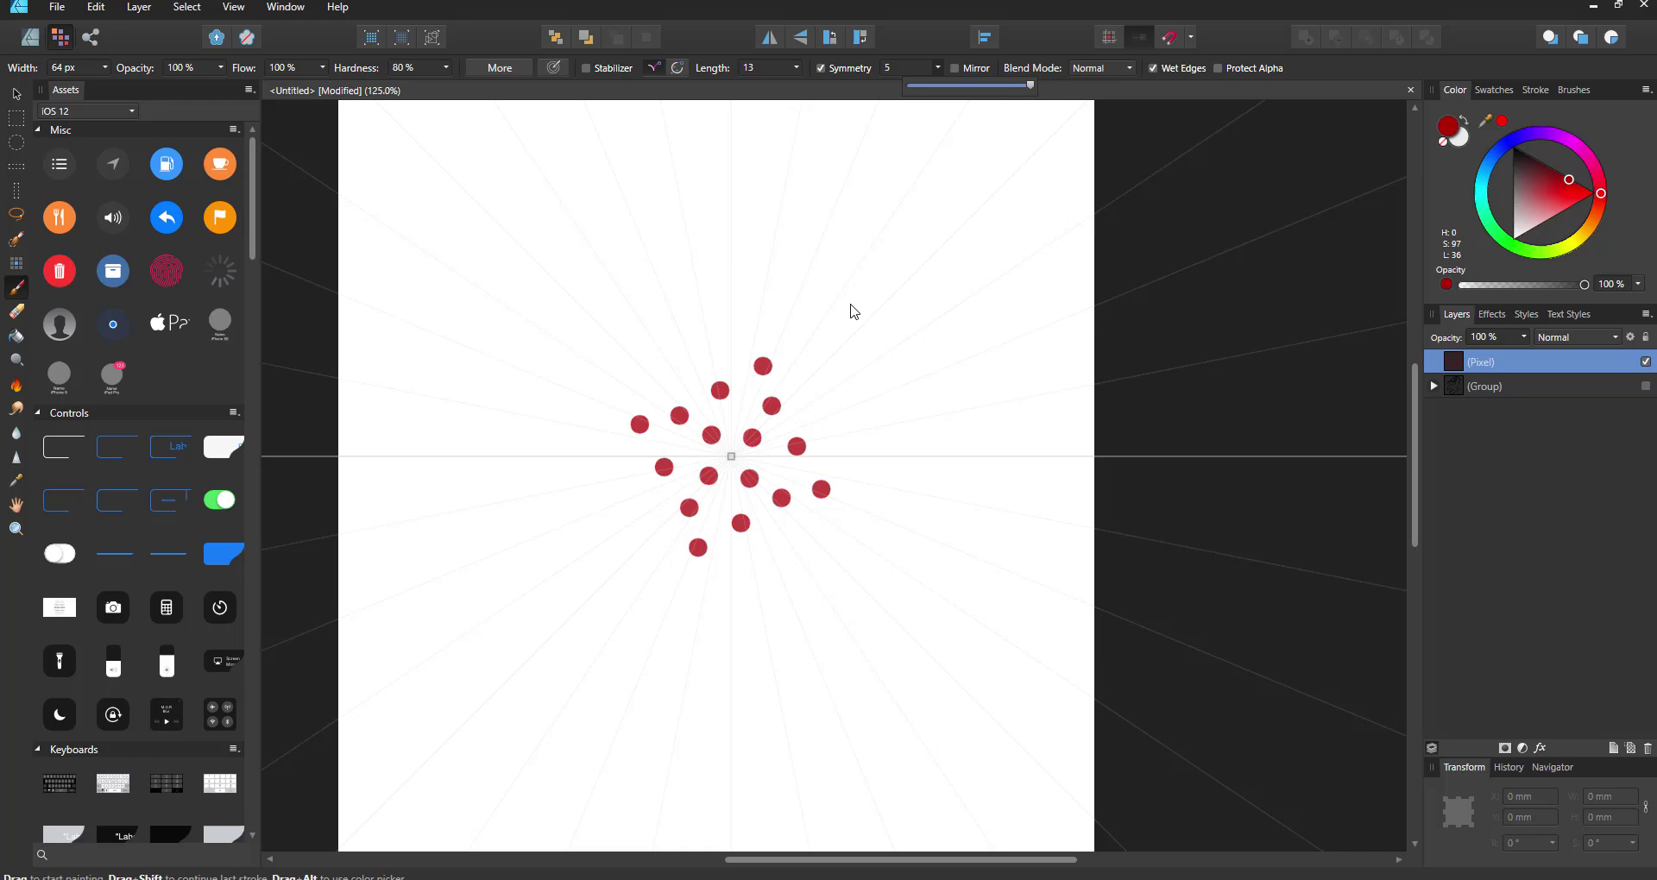
key(ctrl+shift+z)
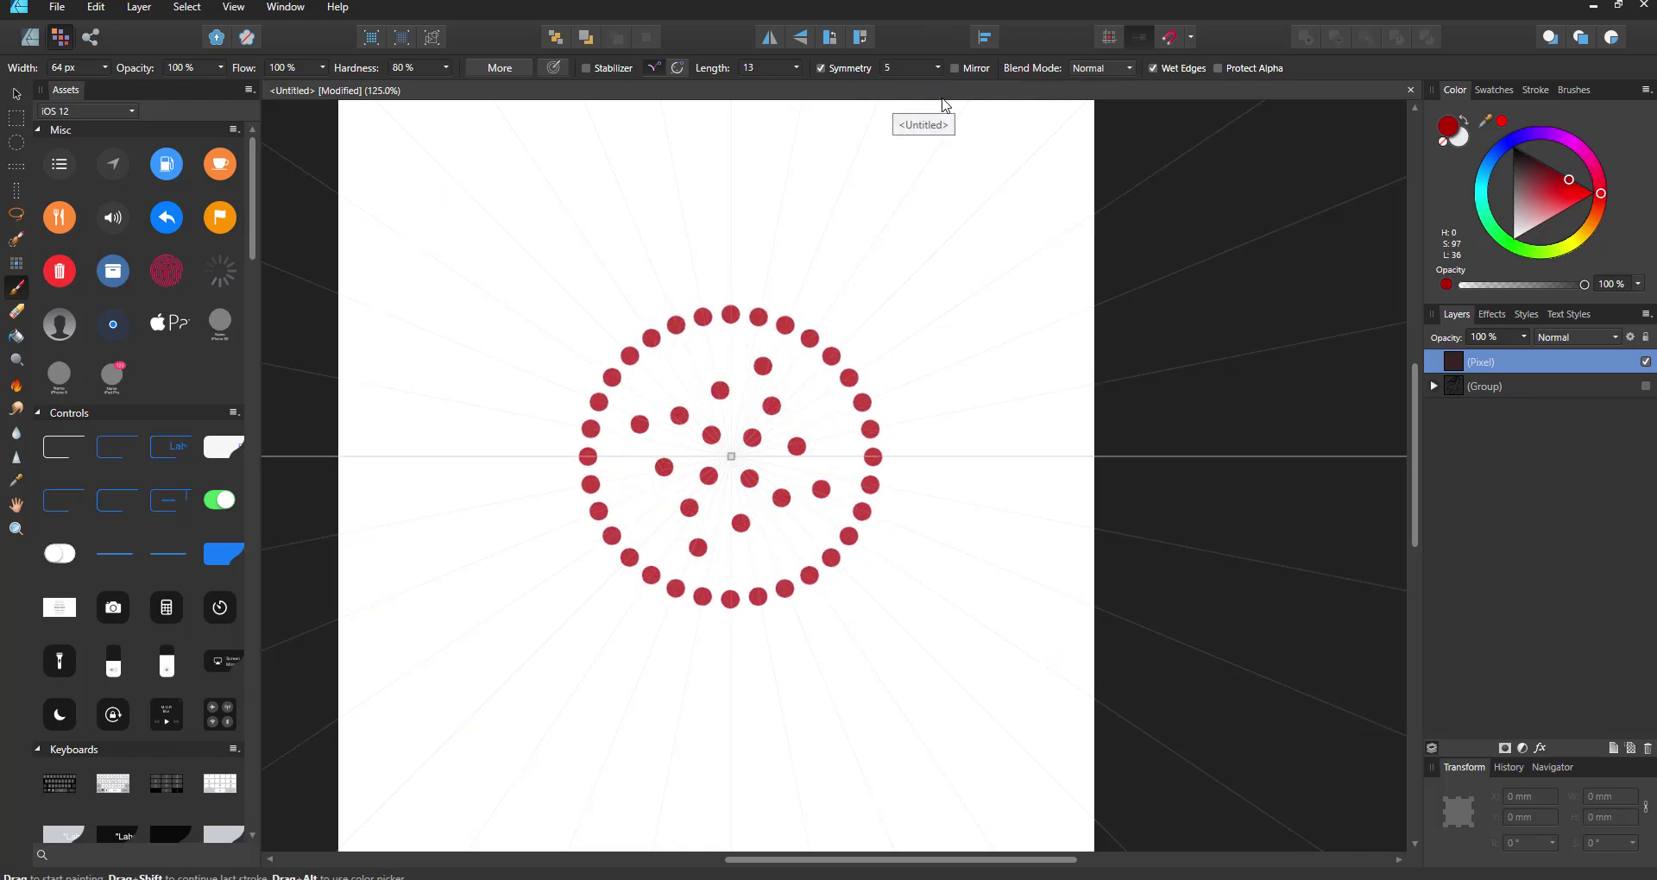
key(ctrl+z)
- Paint red-orange, deeper red and purple rings, then lower Symmetry from 5 to 3
click(1558, 136)
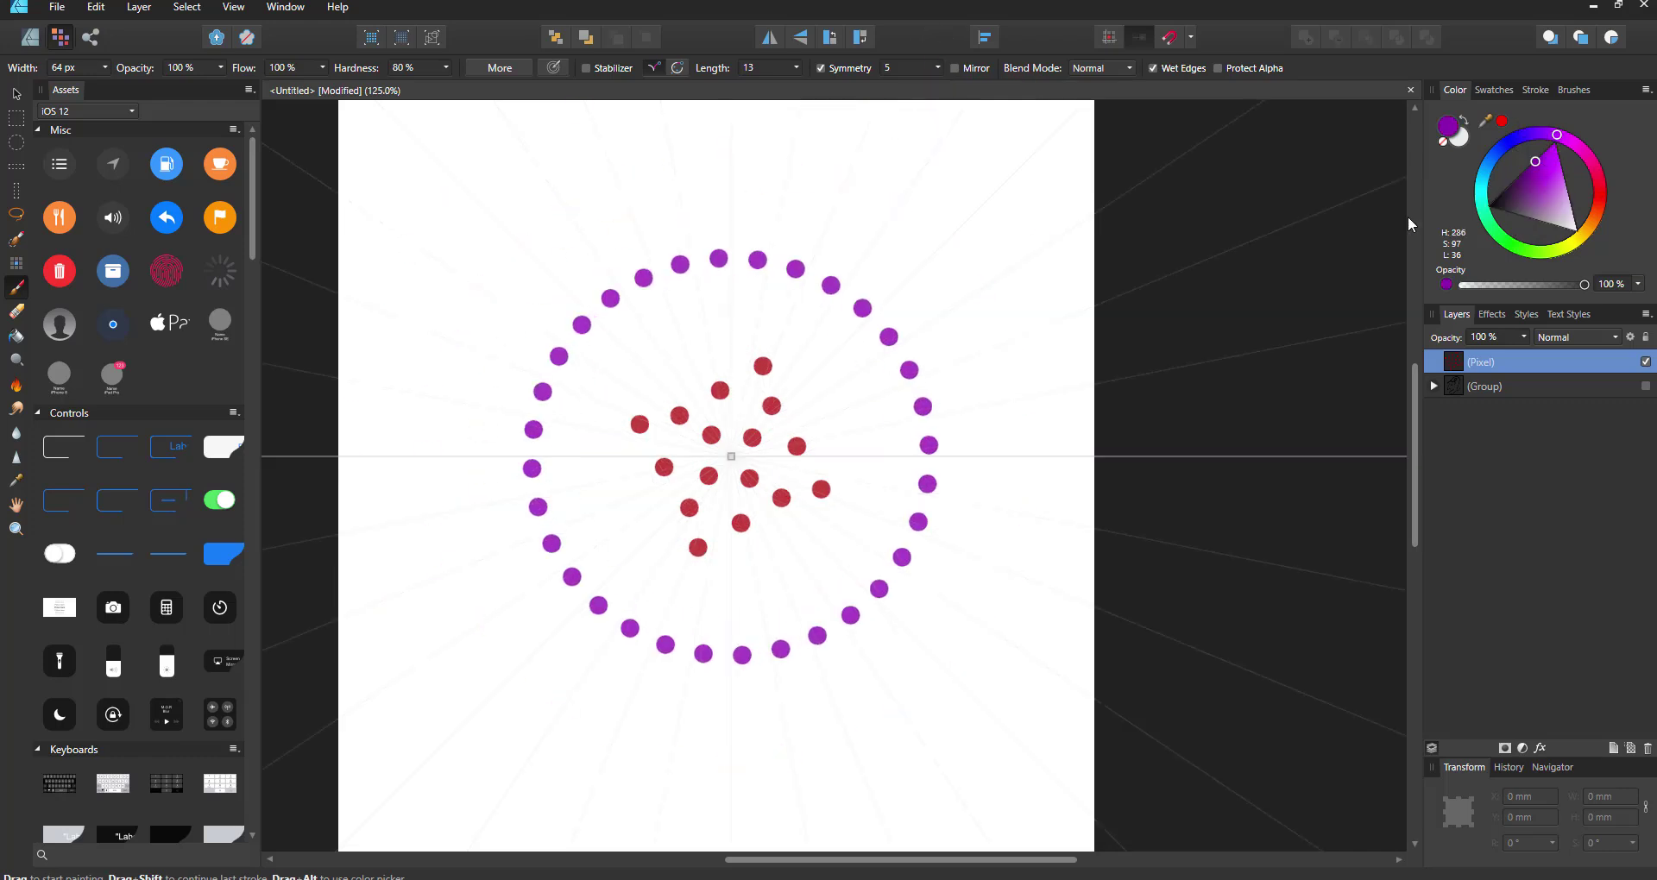
key(ctrl+z)
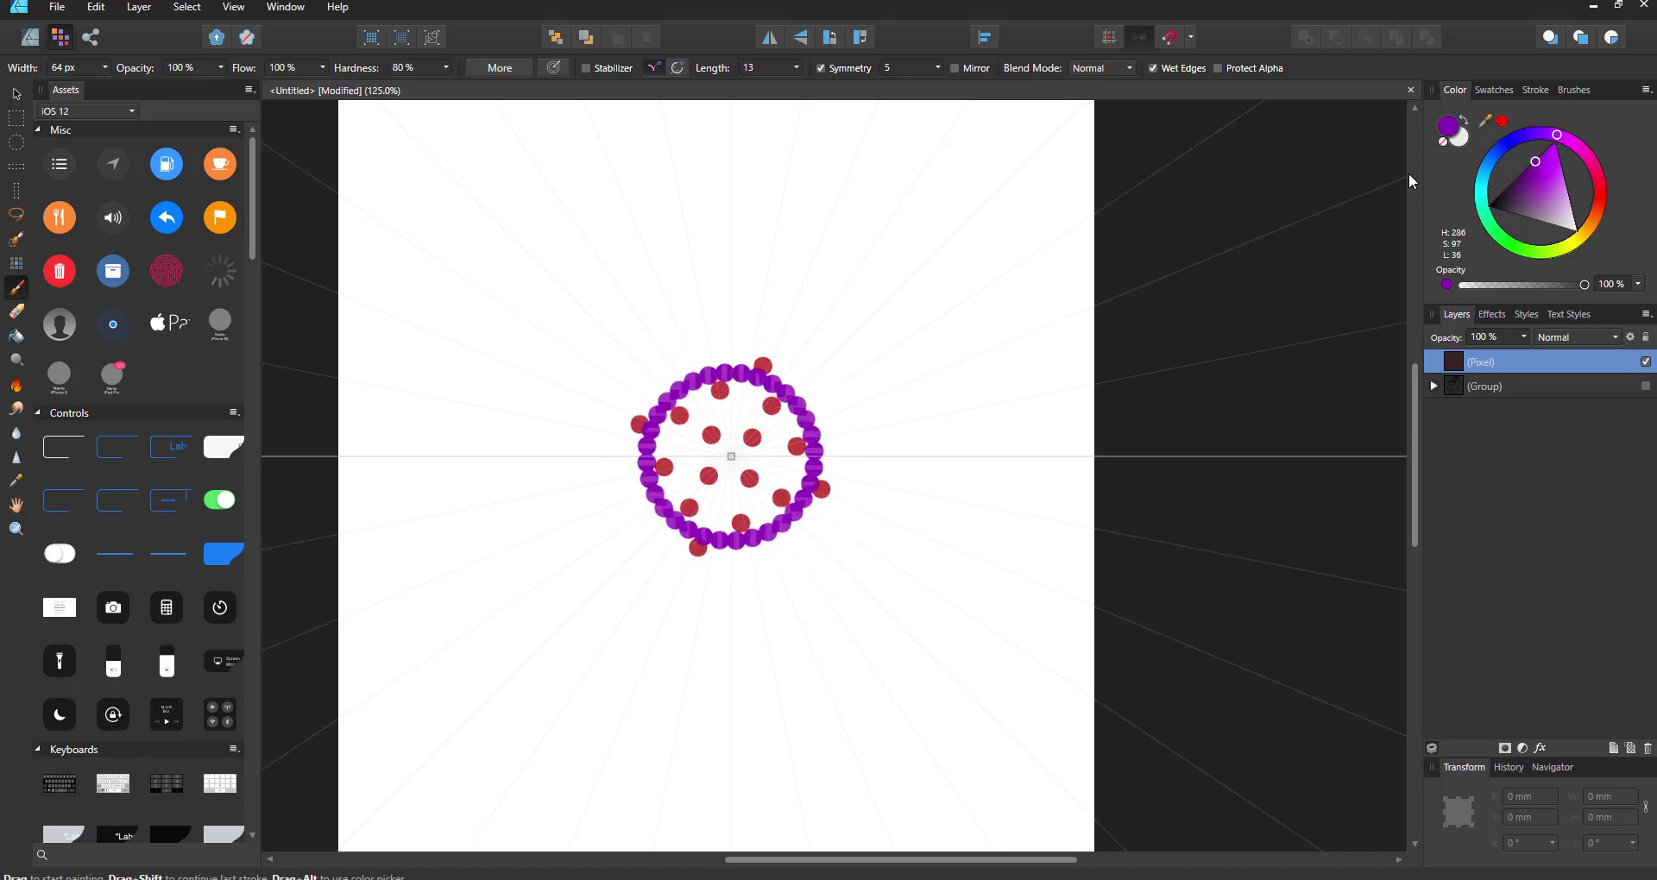
click(1598, 214)
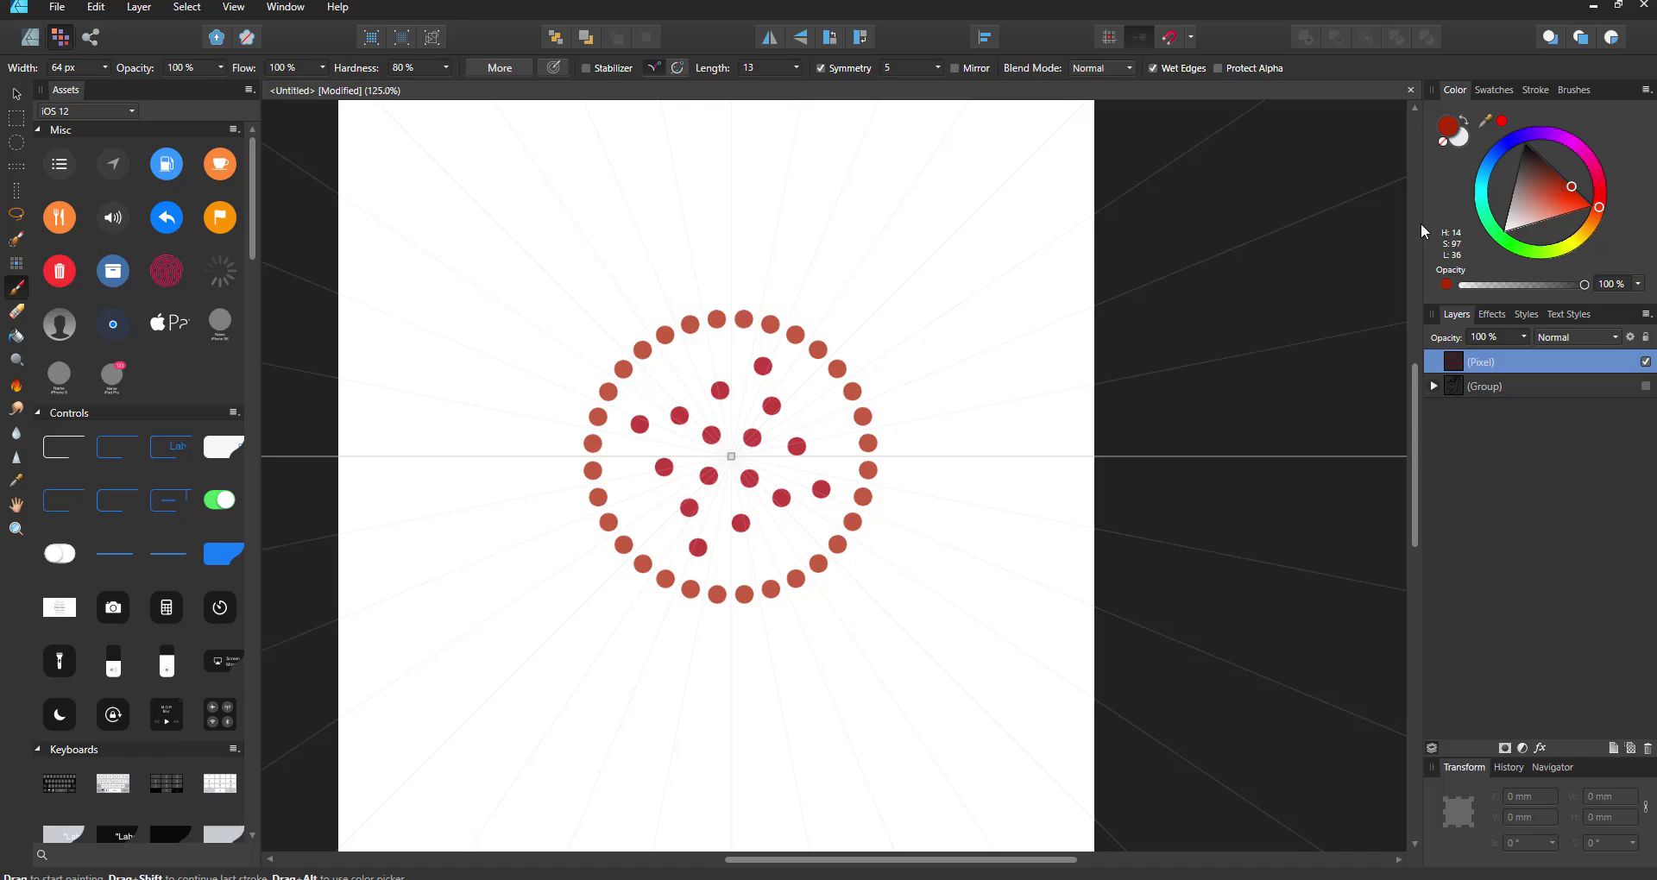
click(1591, 197)
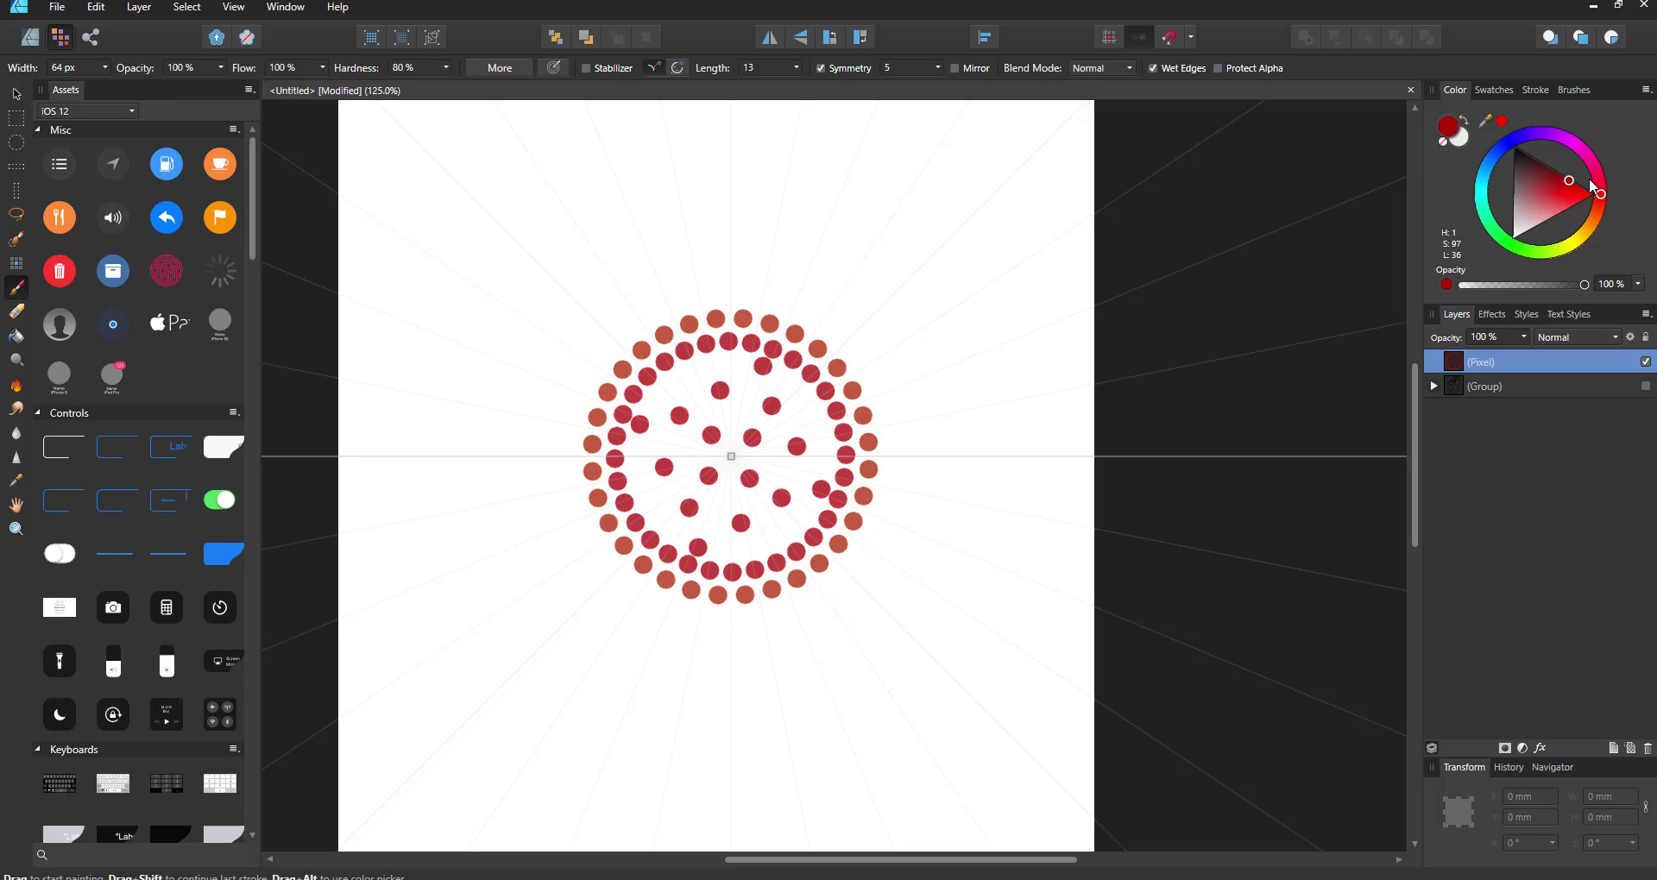
click(1525, 136)
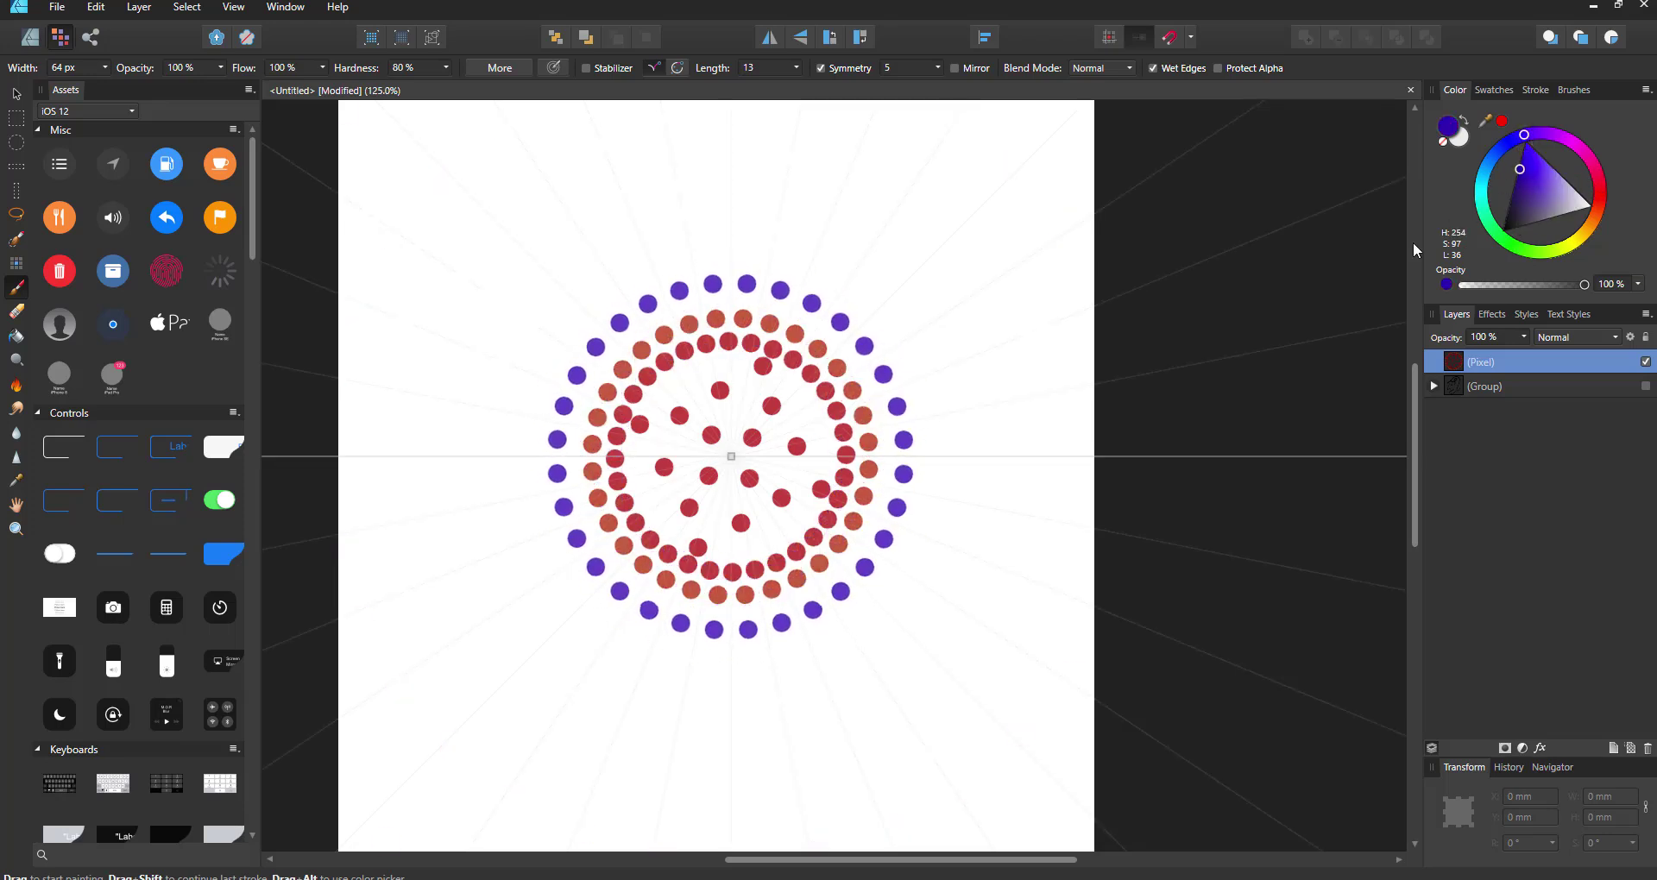
click(938, 68)
drag(939, 84, 871, 91)
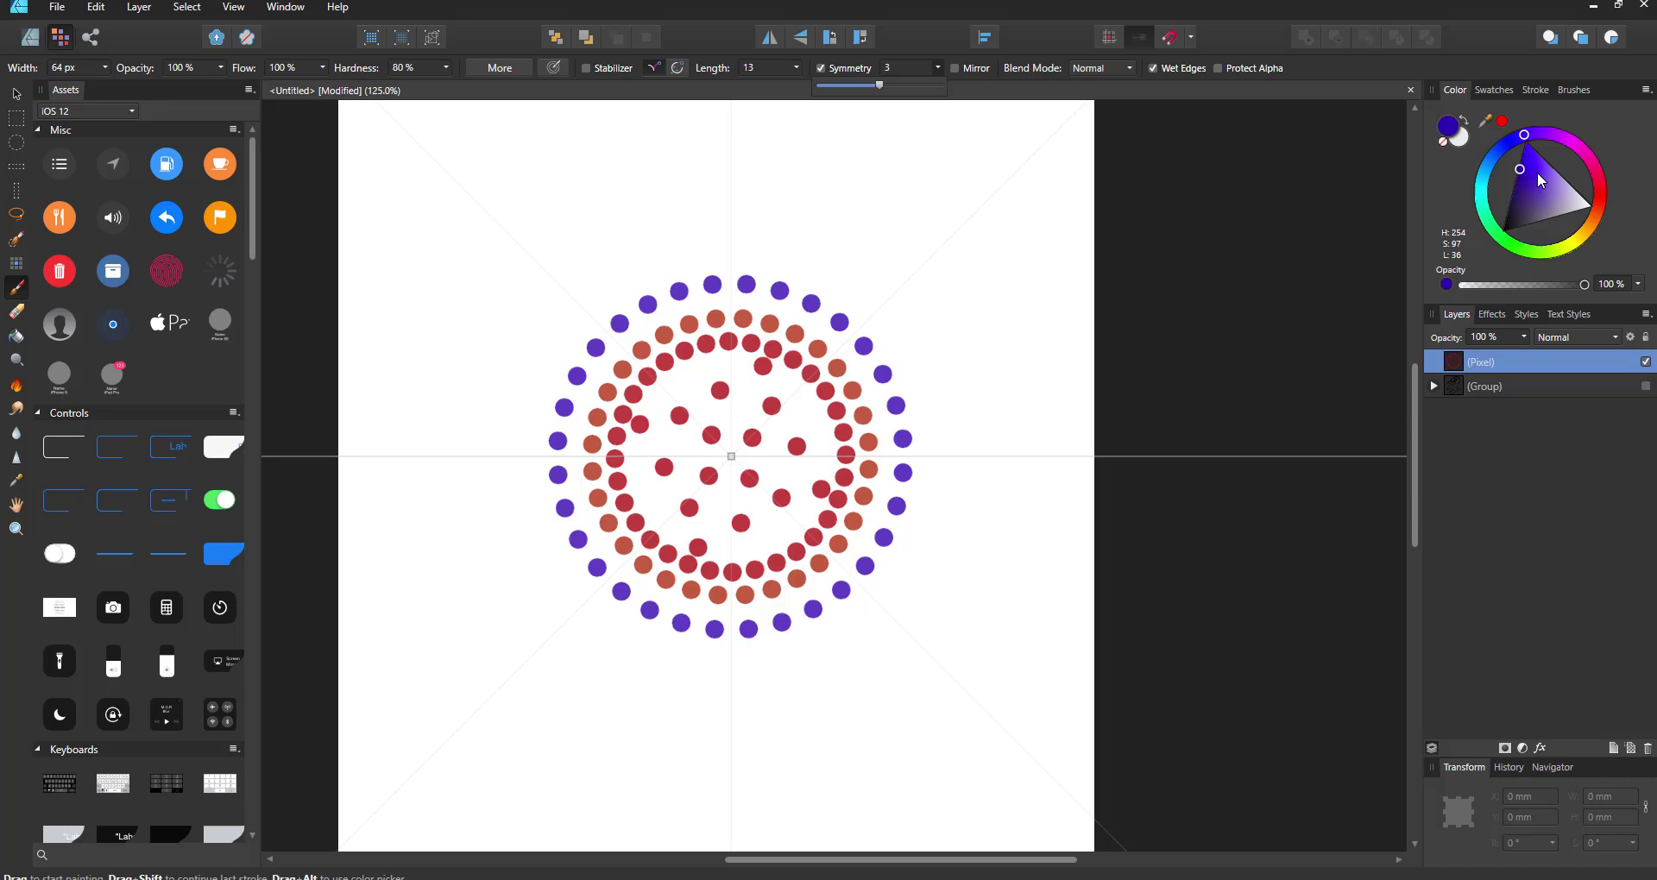
- Dab an outer ring of magenta and red dots, then return to the Designer persona
drag(1564, 142, 1574, 145)
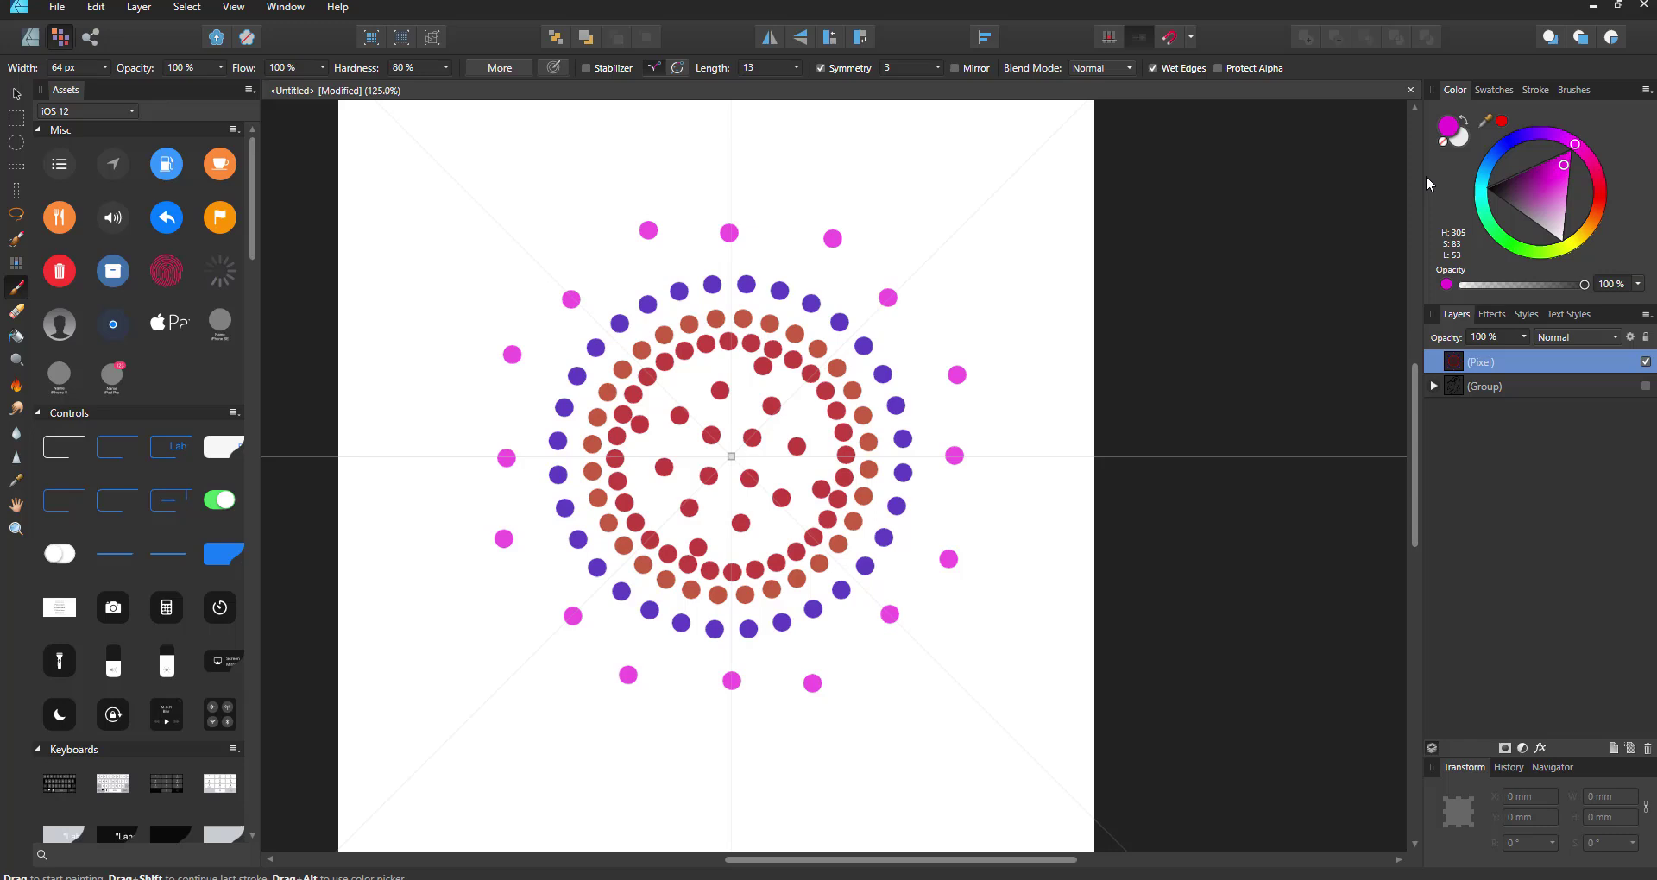
click(1501, 121)
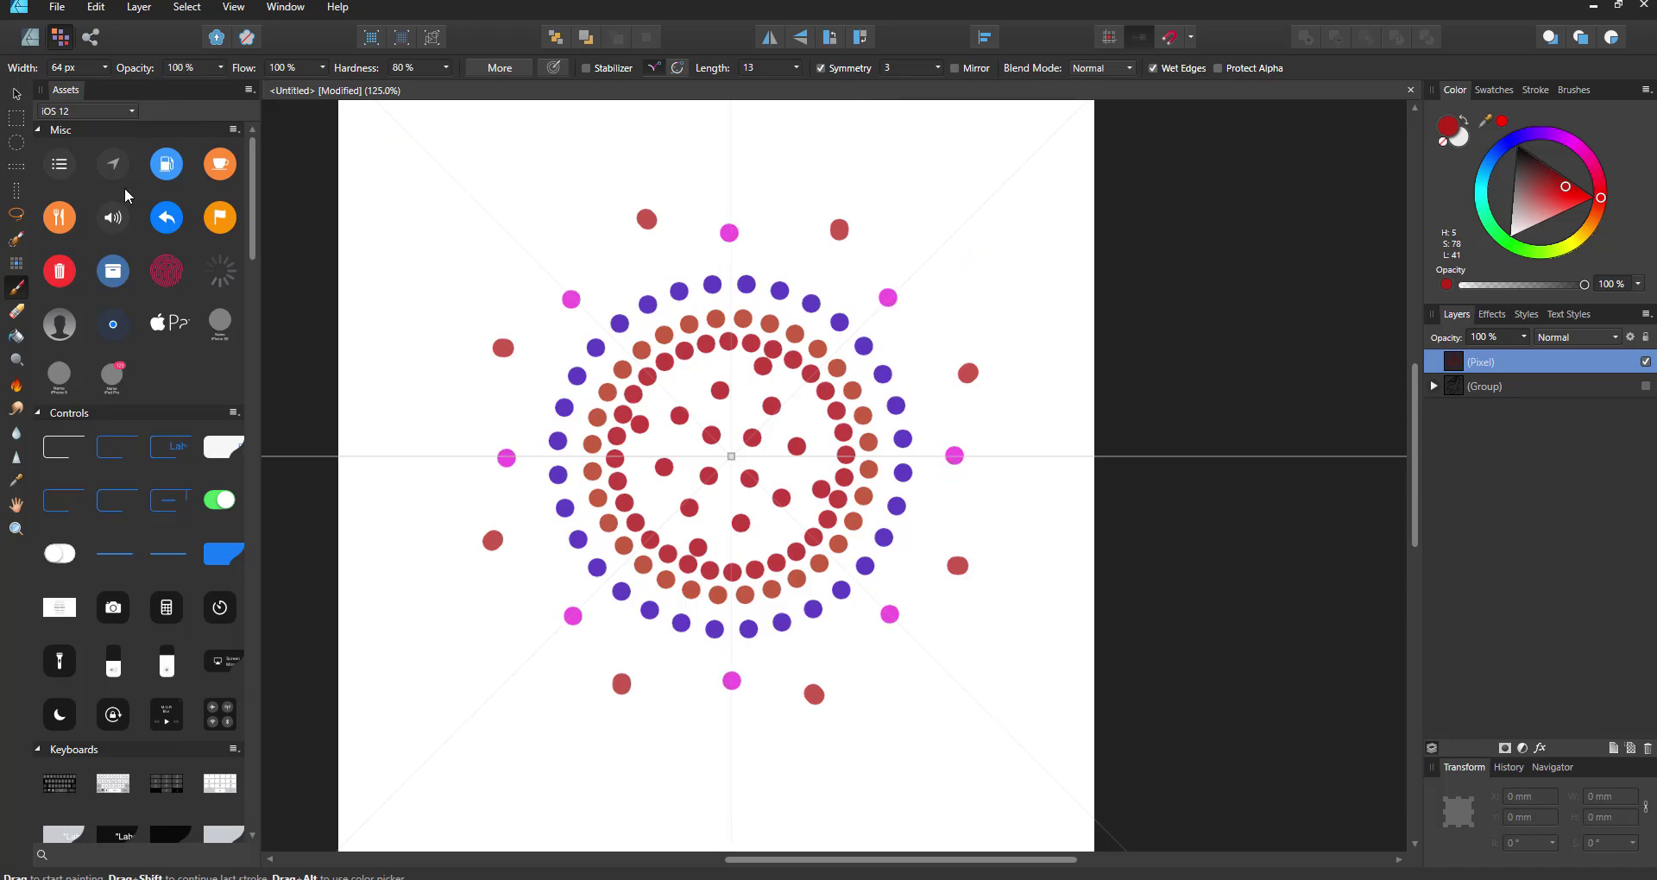
click(33, 41)
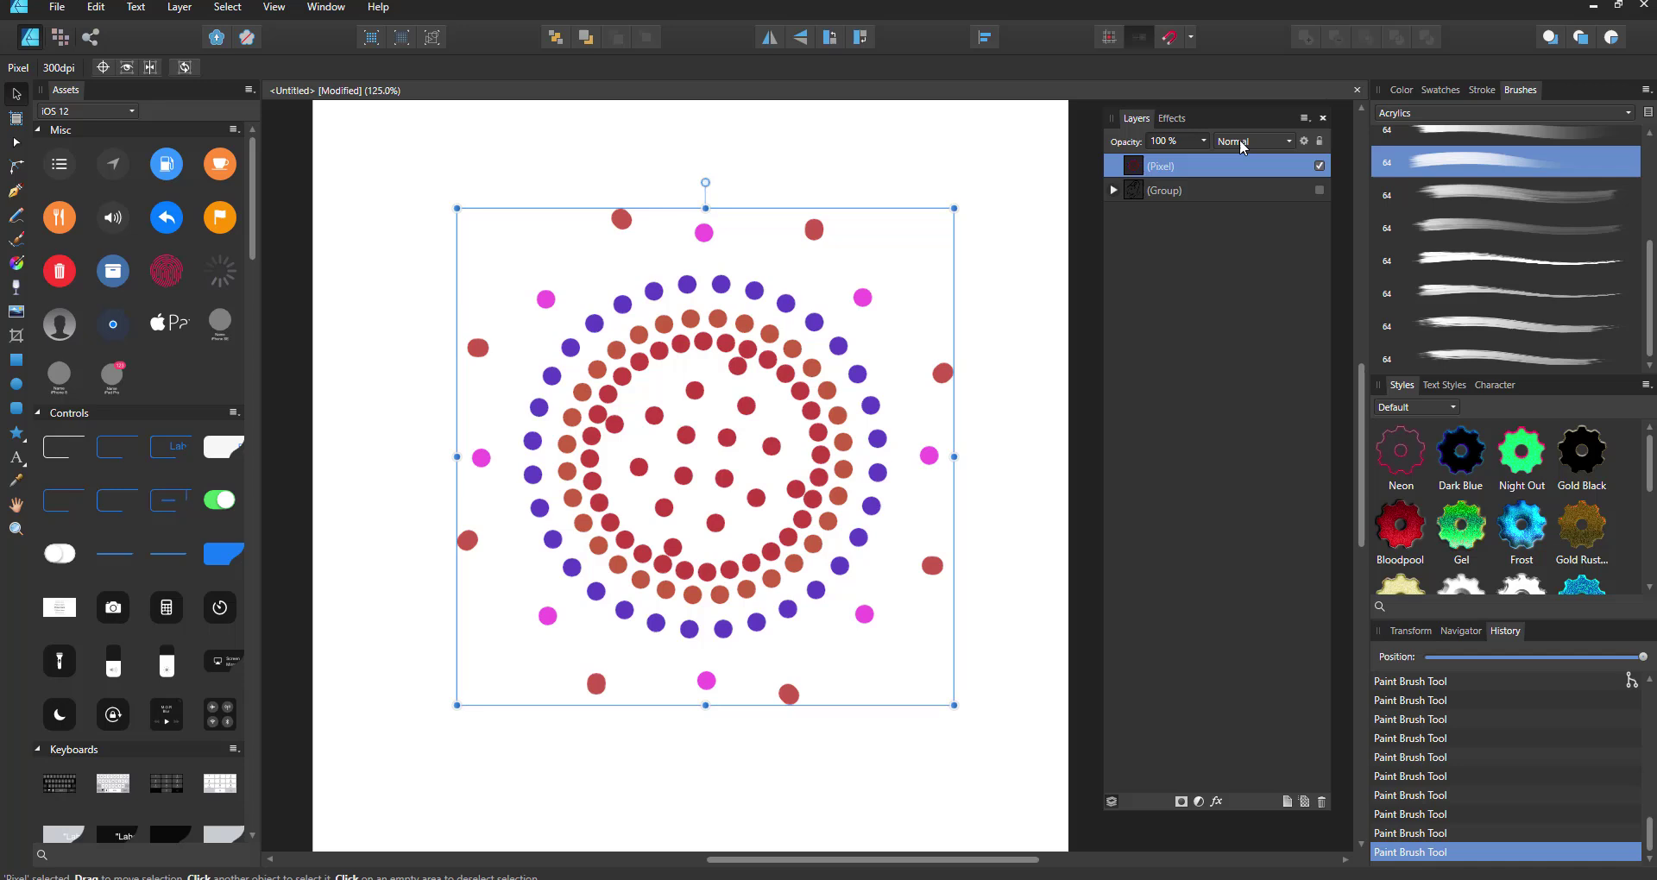
- Hide the mandala Pixel layer, show the face Group, and select its long hair curve with the Node Tool
click(1319, 165)
click(1319, 190)
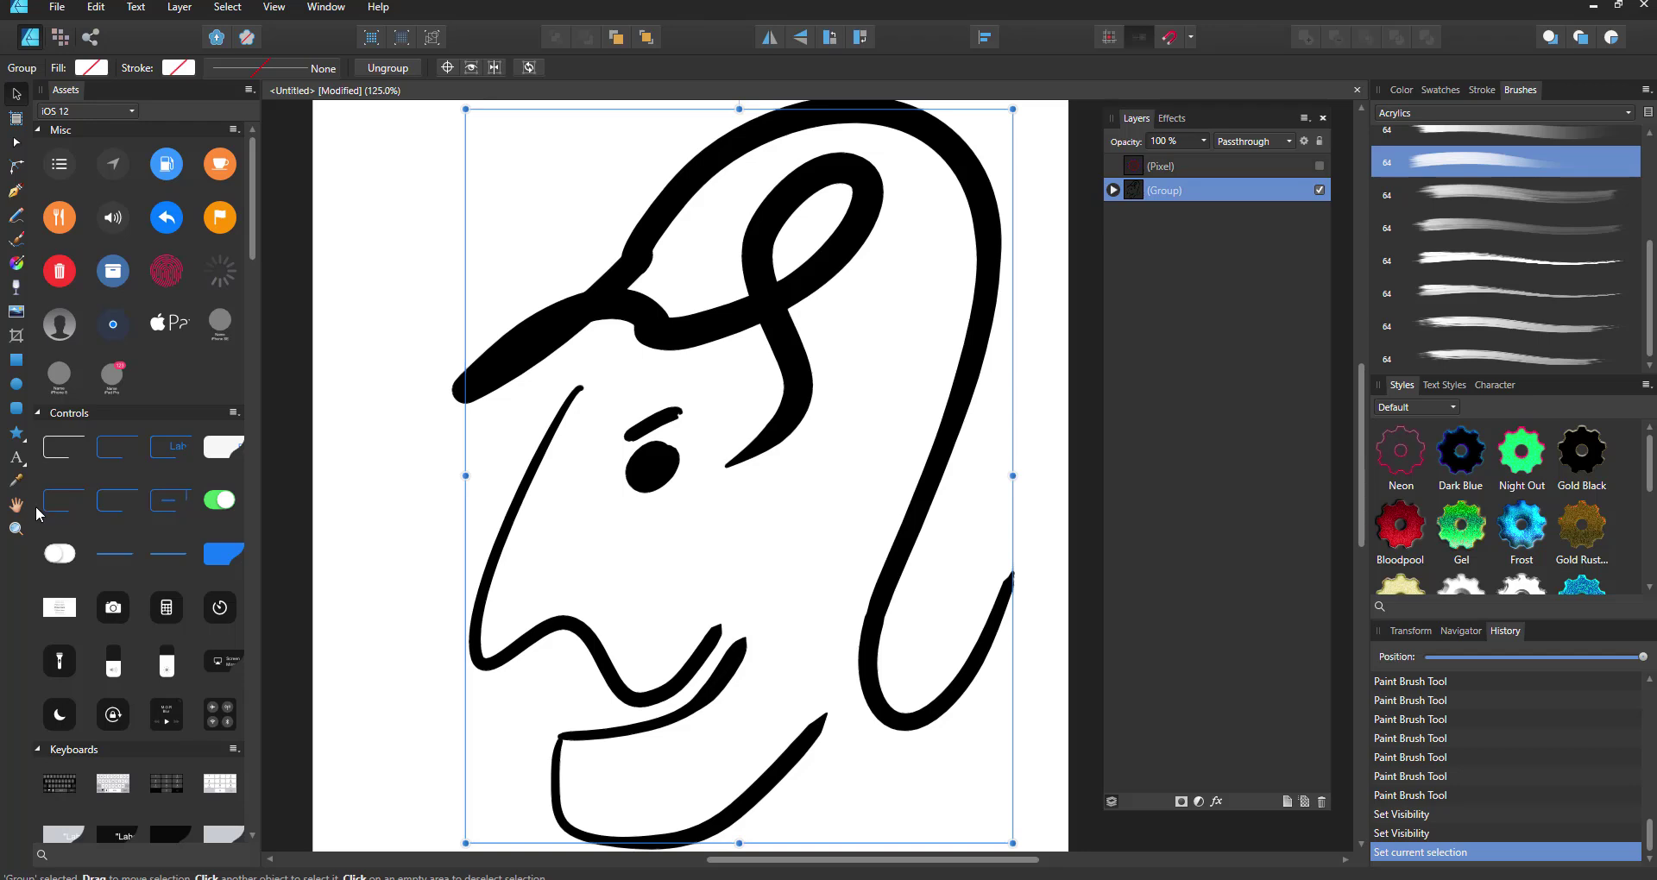
click(17, 144)
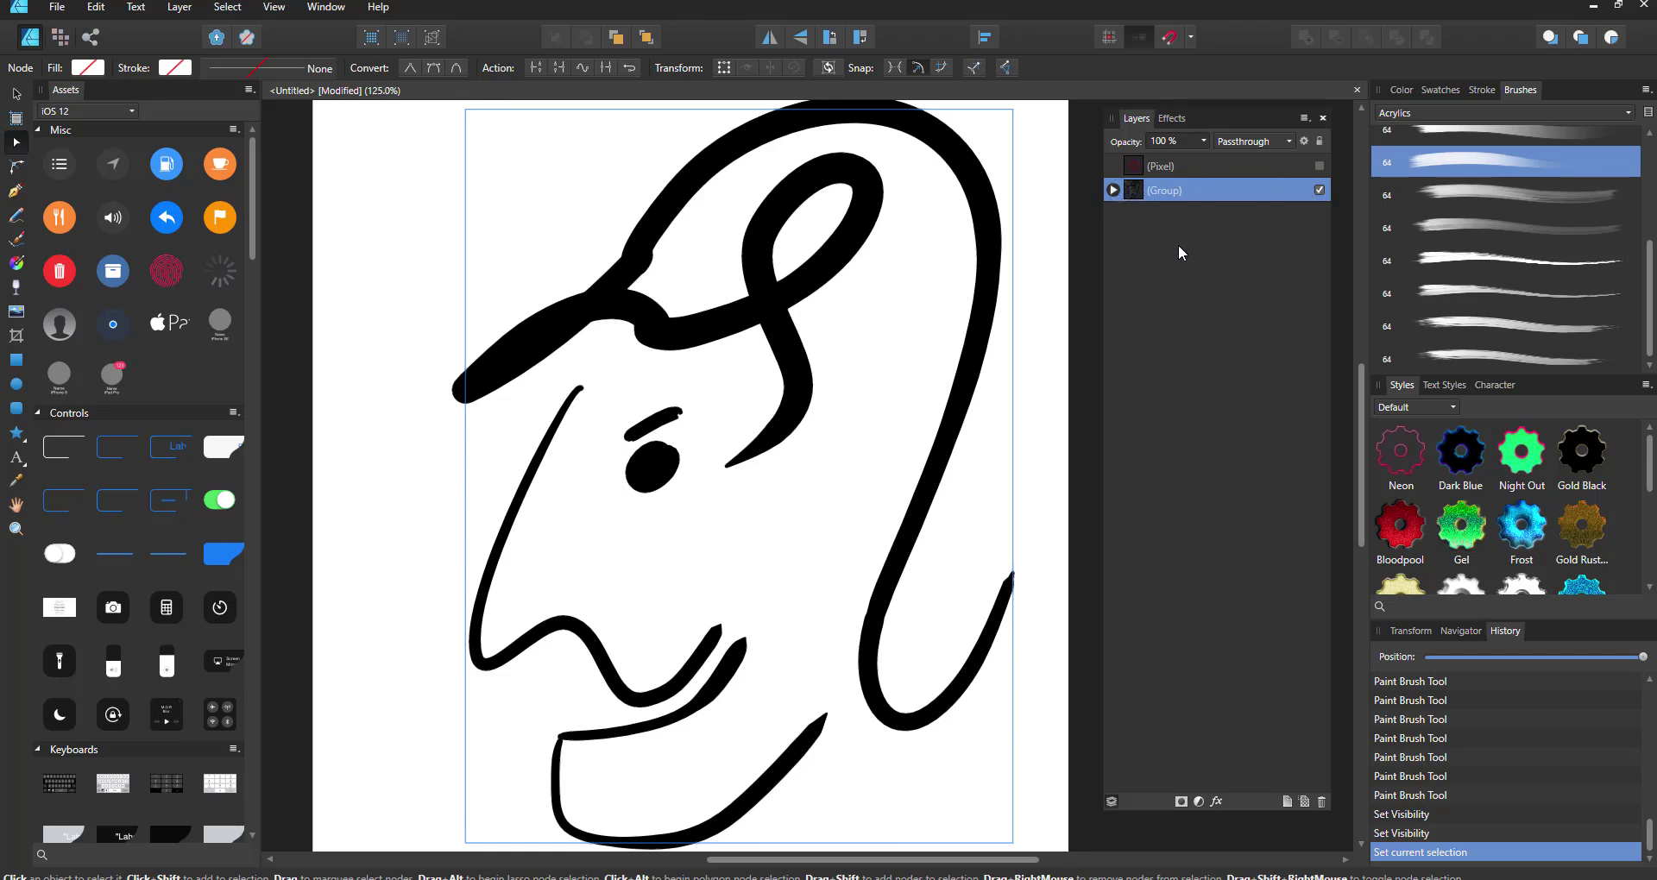
click(1114, 191)
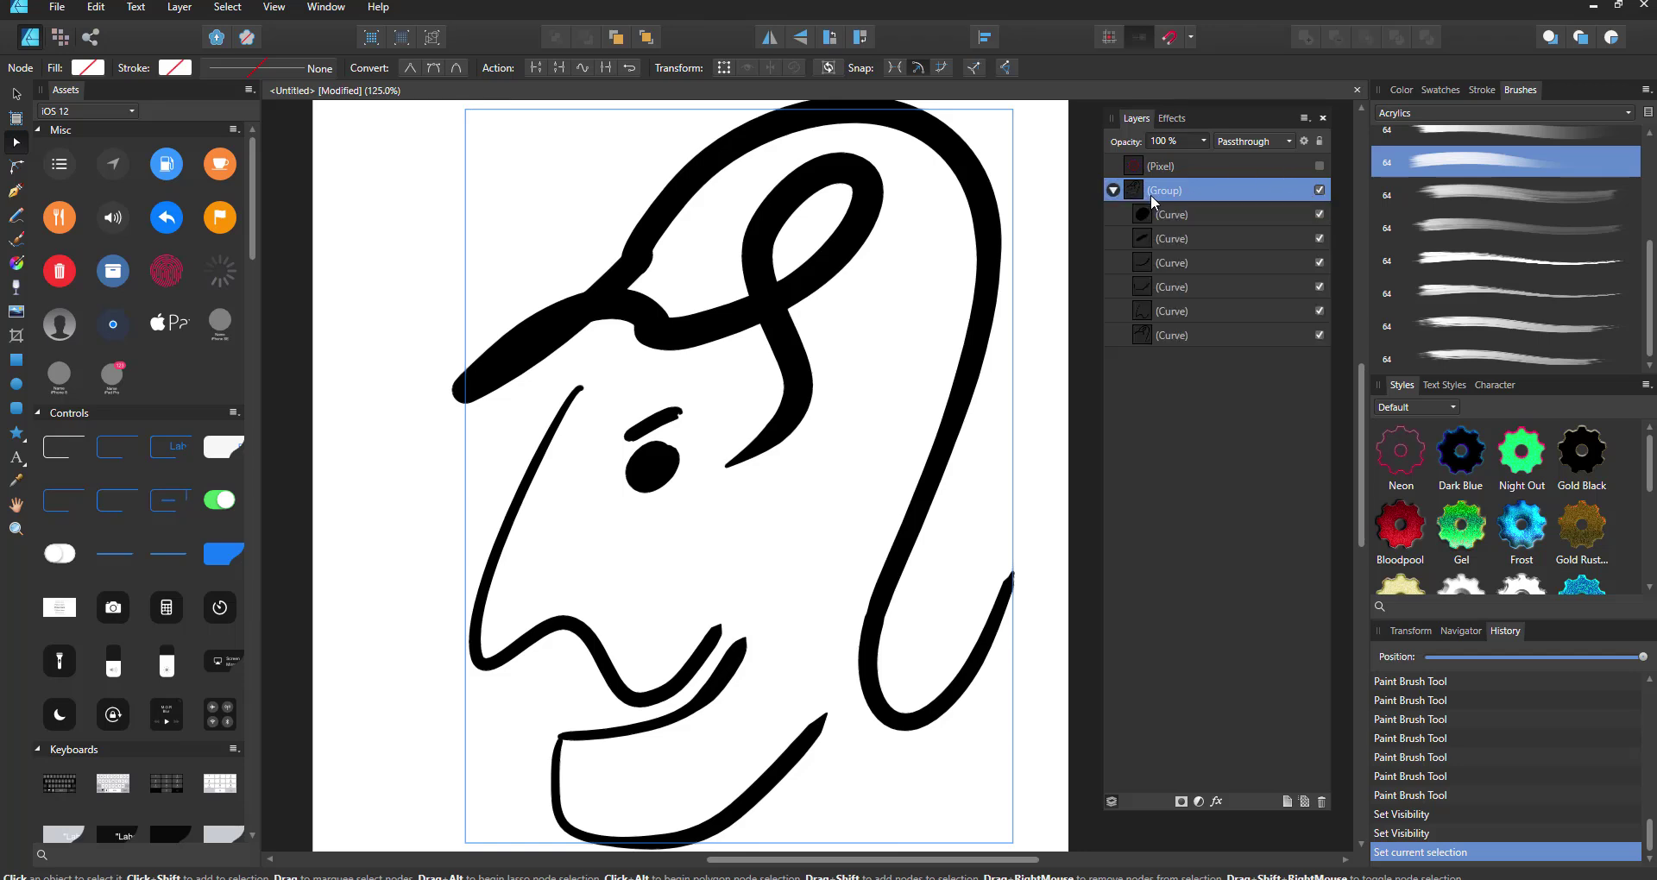
click(1194, 335)
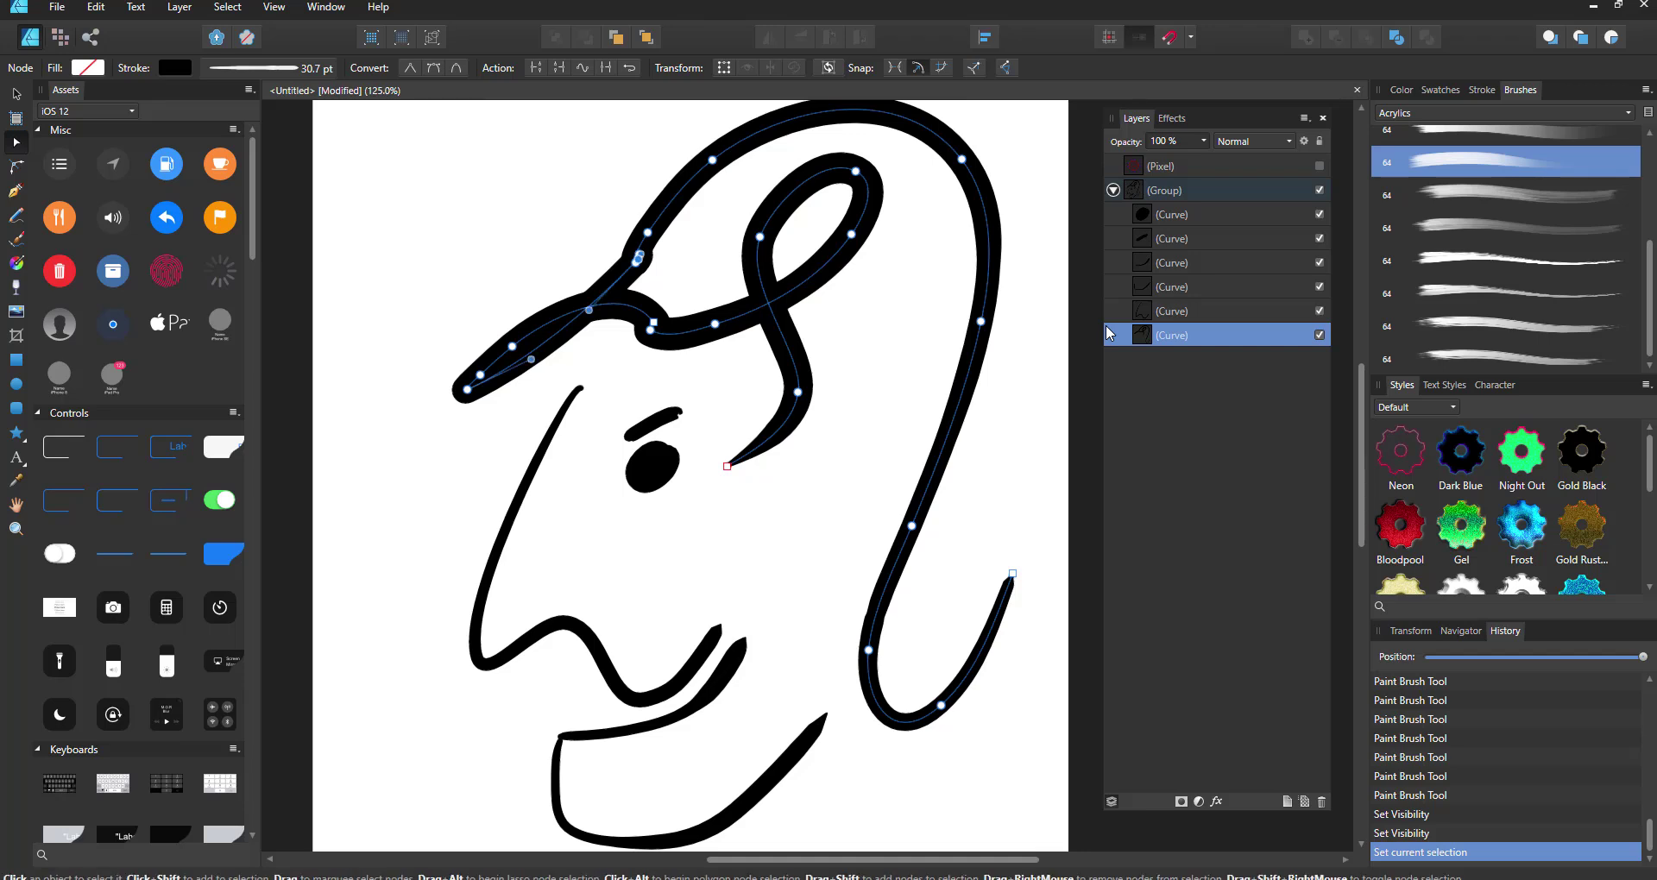
- Alt-lasso the nodes around the hair loop, view the stroke settings, then deselect everything
mouse_move(536, 215)
mouse_down()
mouse_move(415, 285)
mouse_move(529, 233)
mouse_up()
mouse_move(527, 170)
mouse_down()
mouse_move(377, 354)
mouse_move(364, 533)
mouse_move(430, 663)
mouse_up()
mouse_move(624, 753)
mouse_down()
mouse_move(744, 546)
mouse_move(811, 497)
mouse_move(846, 321)
mouse_move(838, 280)
mouse_move(882, 272)
mouse_move(899, 195)
mouse_move(841, 155)
mouse_up()
mouse_move(722, 222)
mouse_down()
mouse_move(814, 148)
mouse_move(890, 147)
mouse_move(917, 195)
mouse_move(908, 261)
mouse_move(810, 324)
mouse_move(827, 451)
mouse_move(740, 506)
mouse_move(694, 483)
mouse_move(735, 378)
mouse_move(748, 344)
mouse_up()
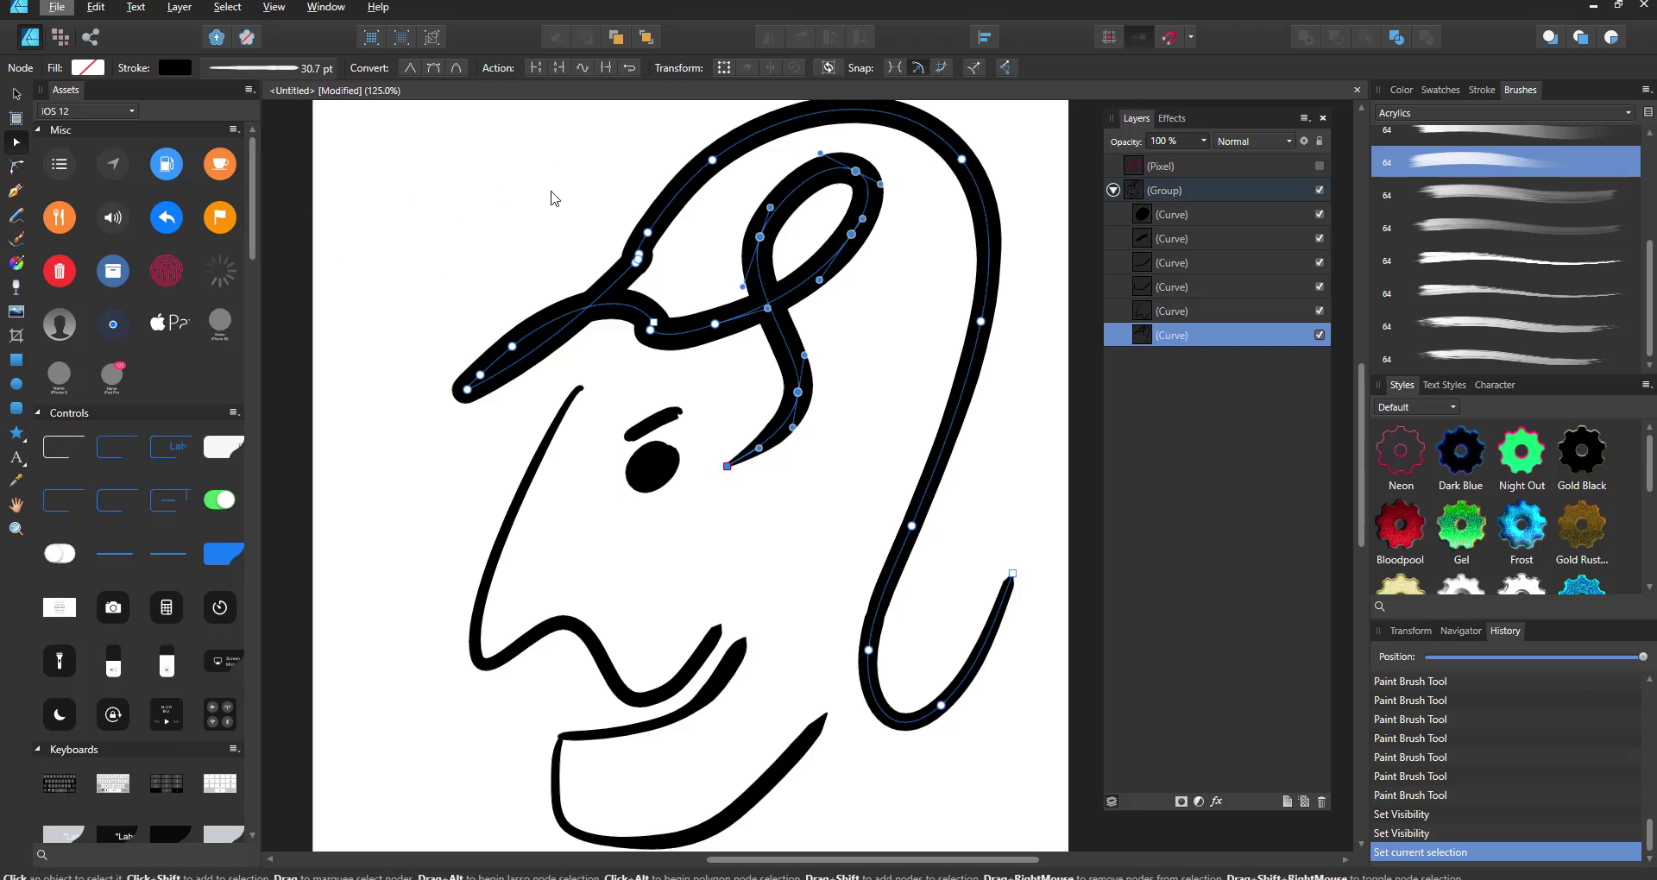
click(309, 67)
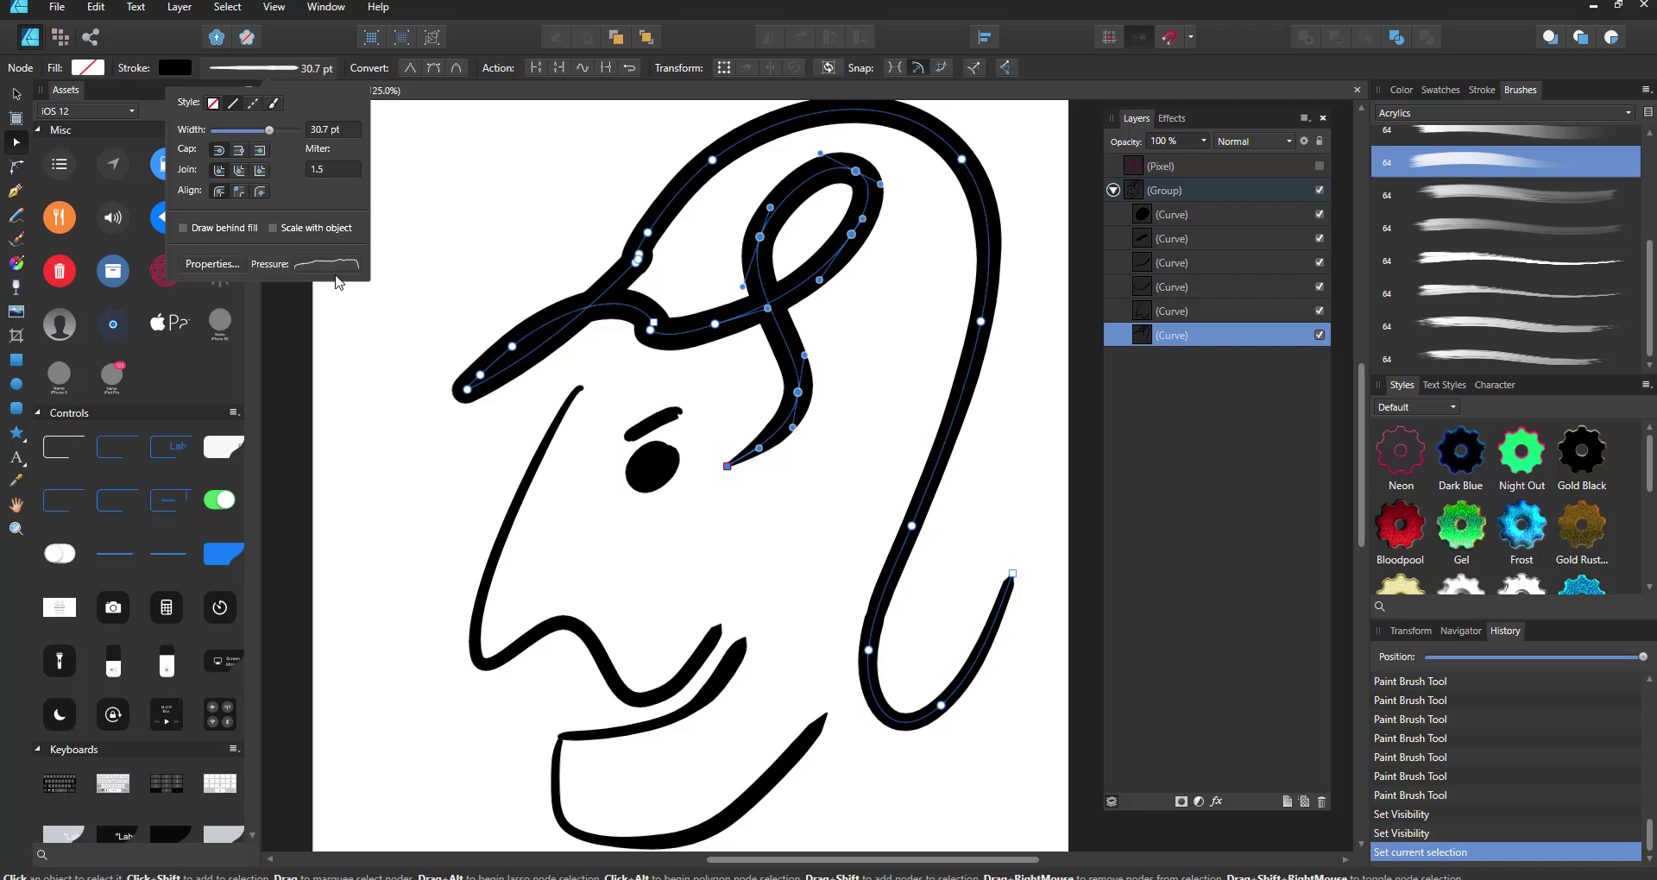
click(483, 213)
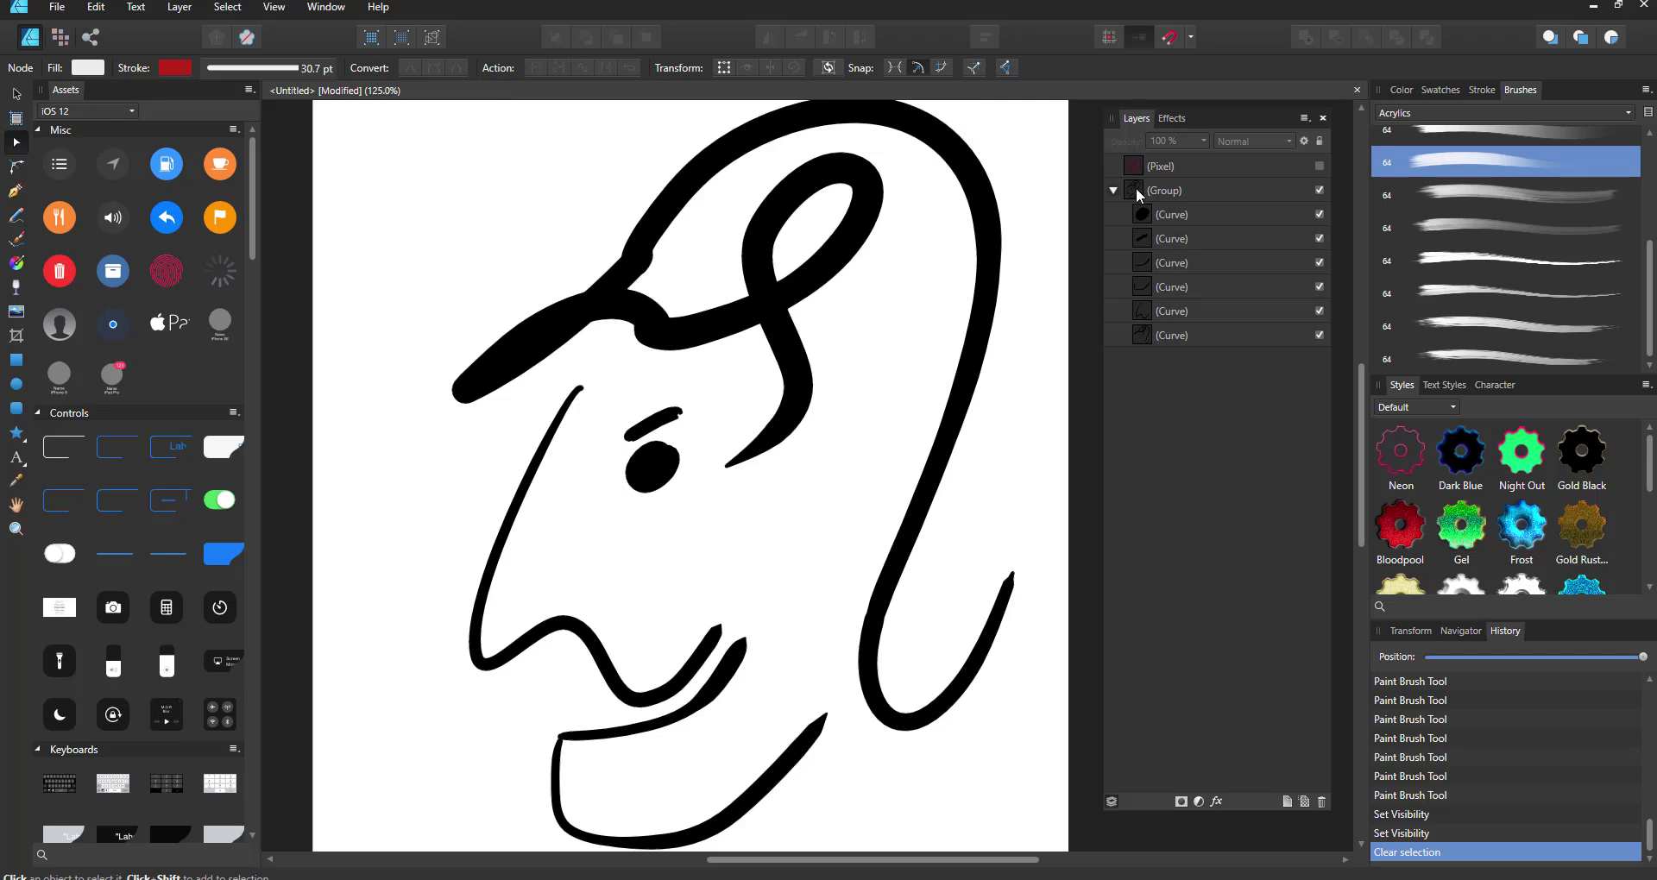
- Hide the face Group and Shift-drag a large white-filled, red-outlined cog with the Cog Tool
click(1319, 190)
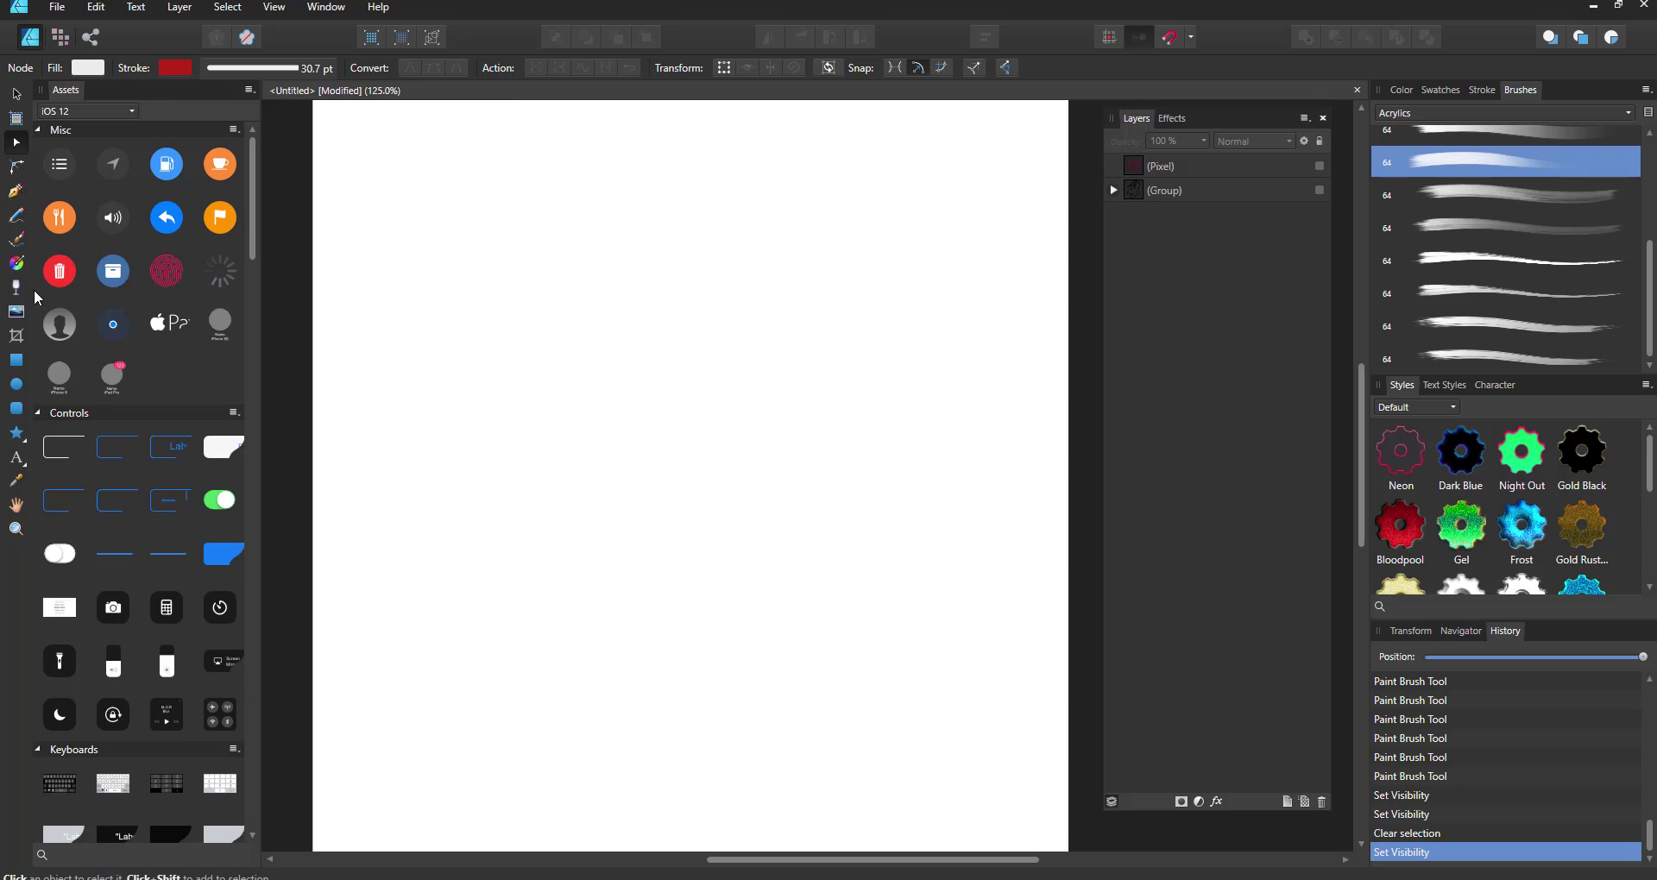
click(16, 434)
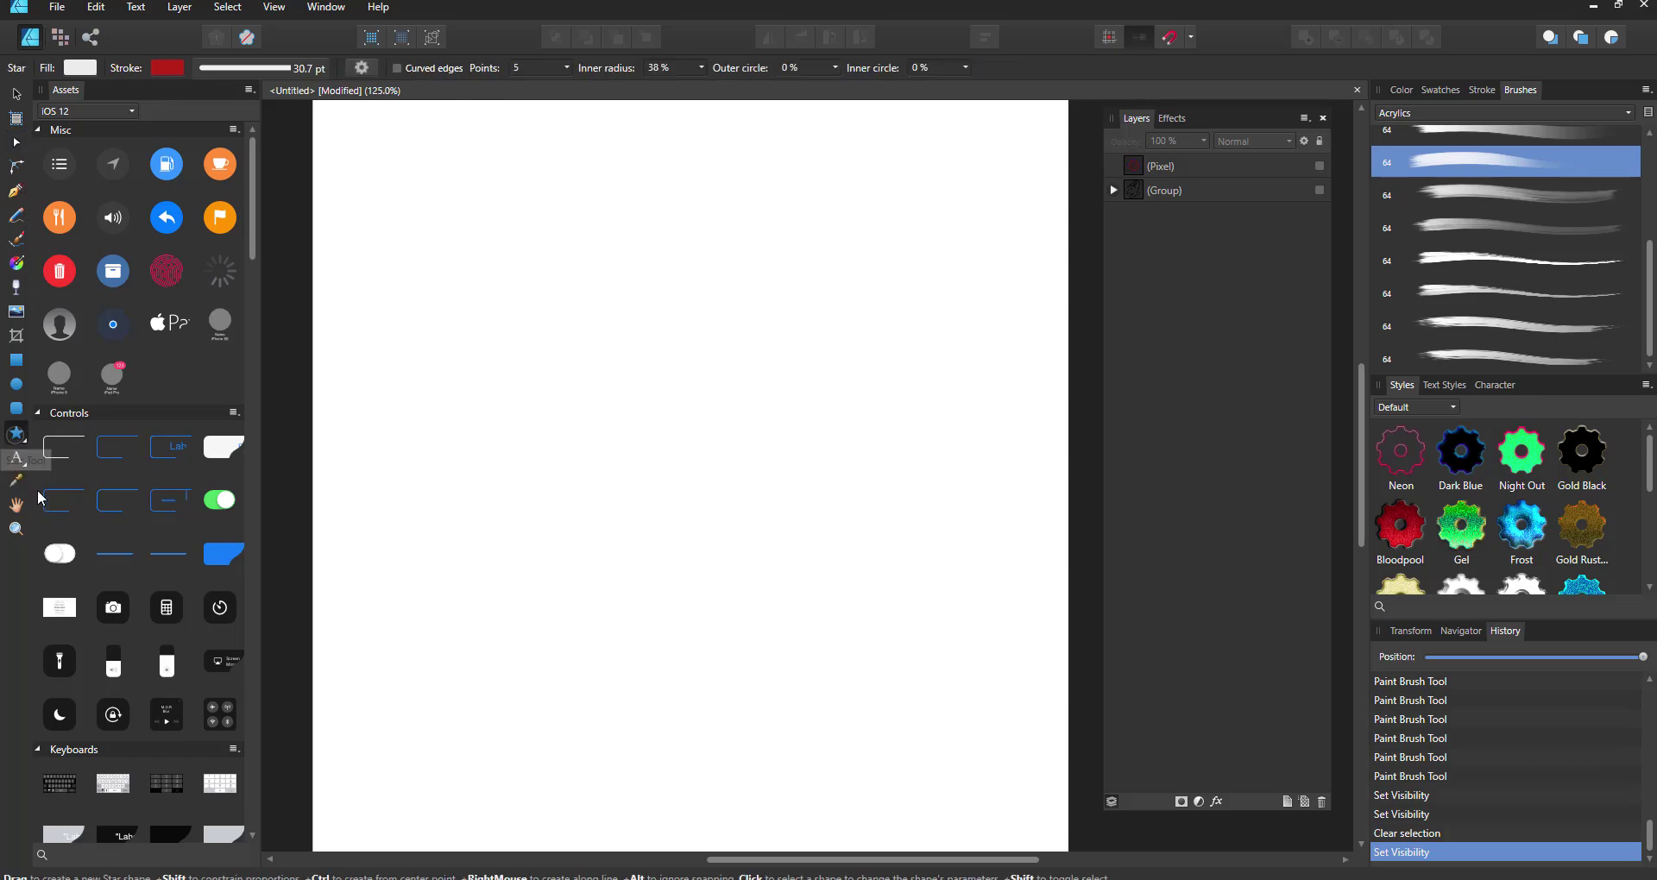
click(17, 433)
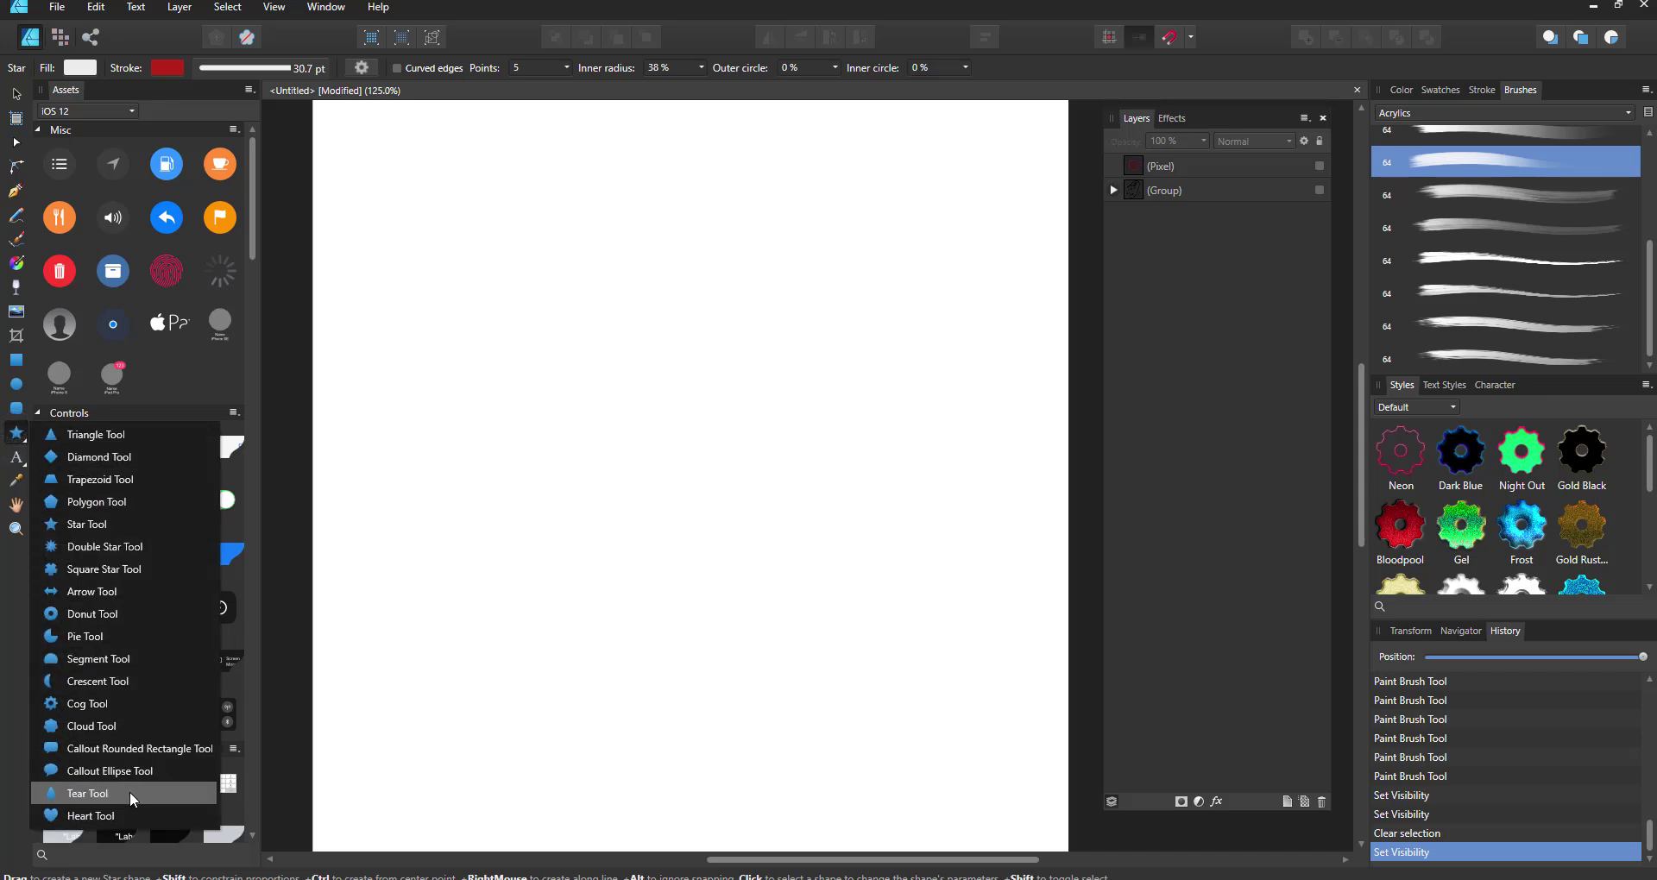
click(138, 771)
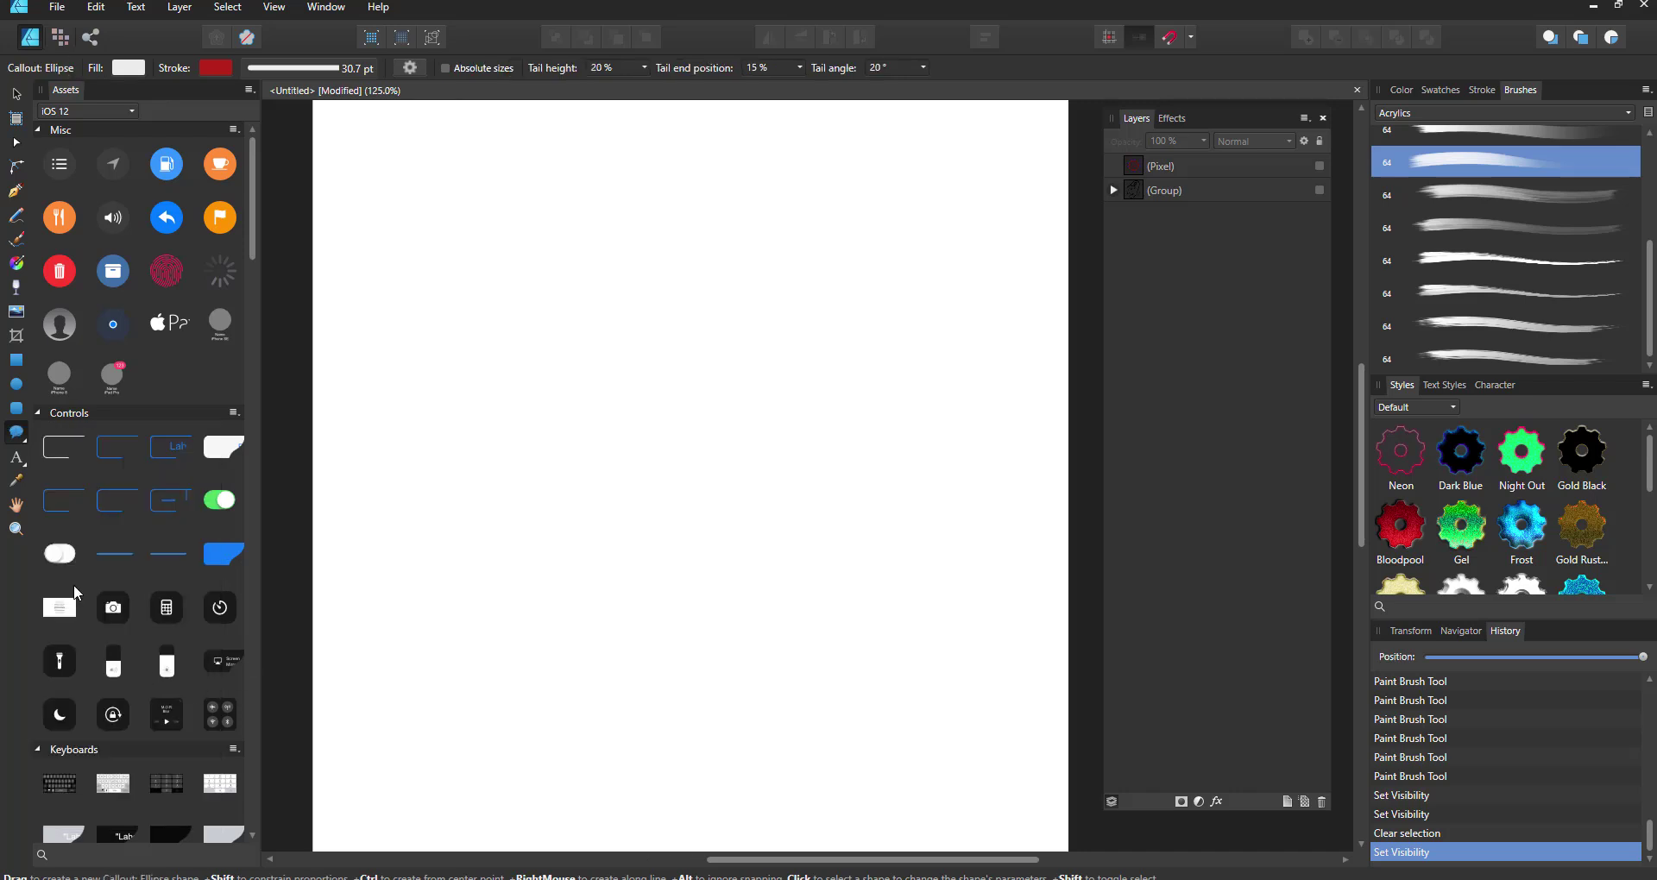
click(16, 436)
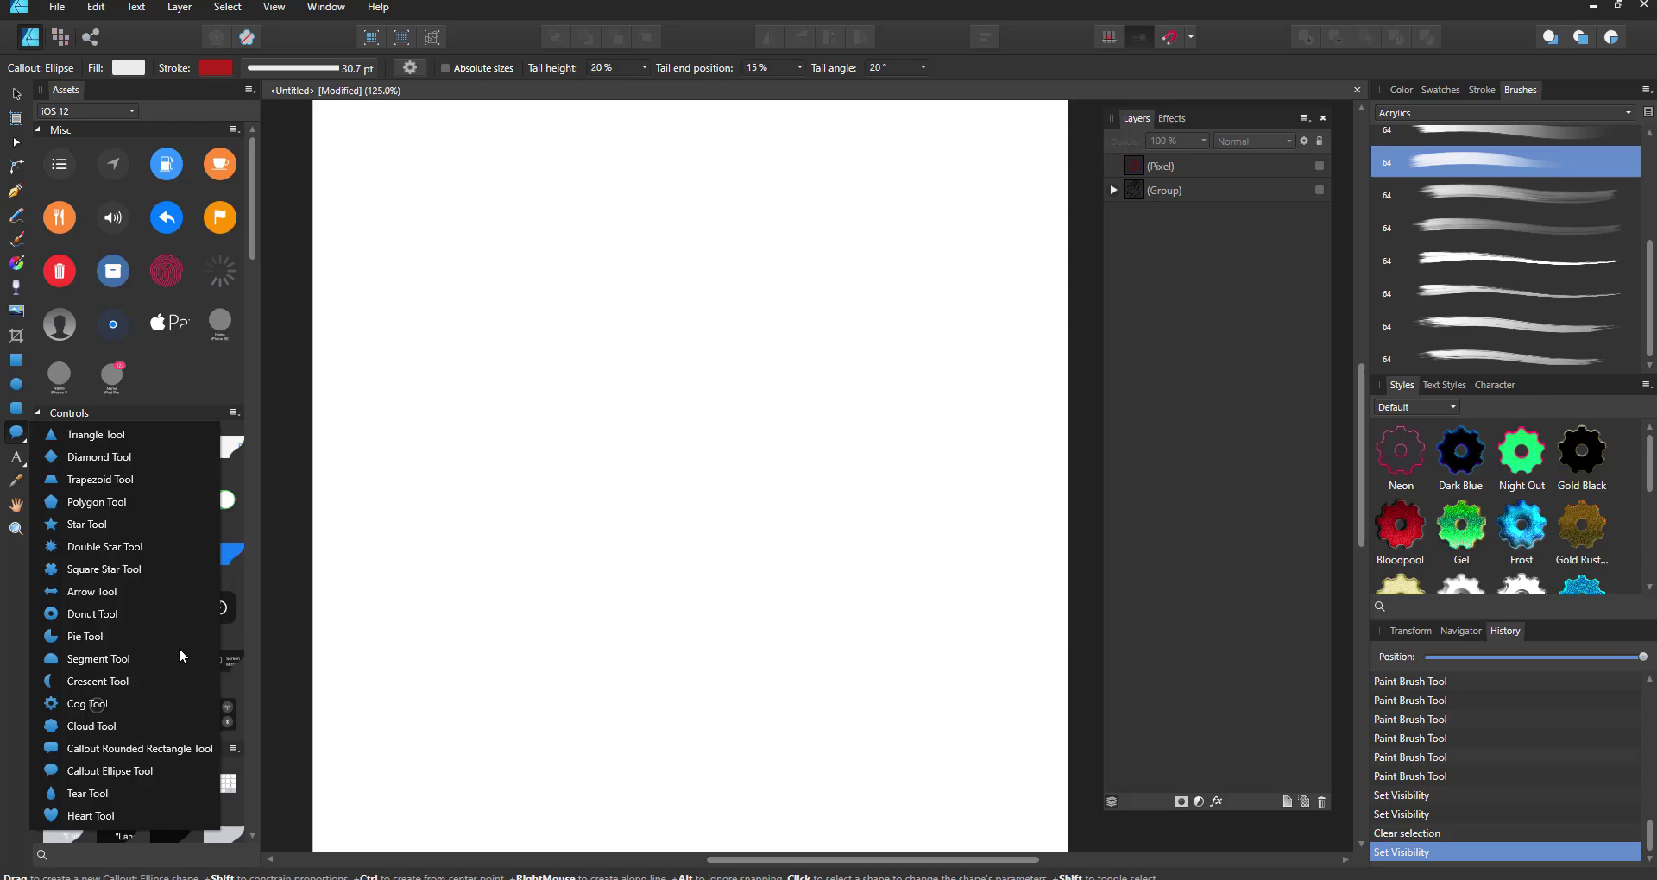
click(86, 703)
drag(550, 373, 933, 755)
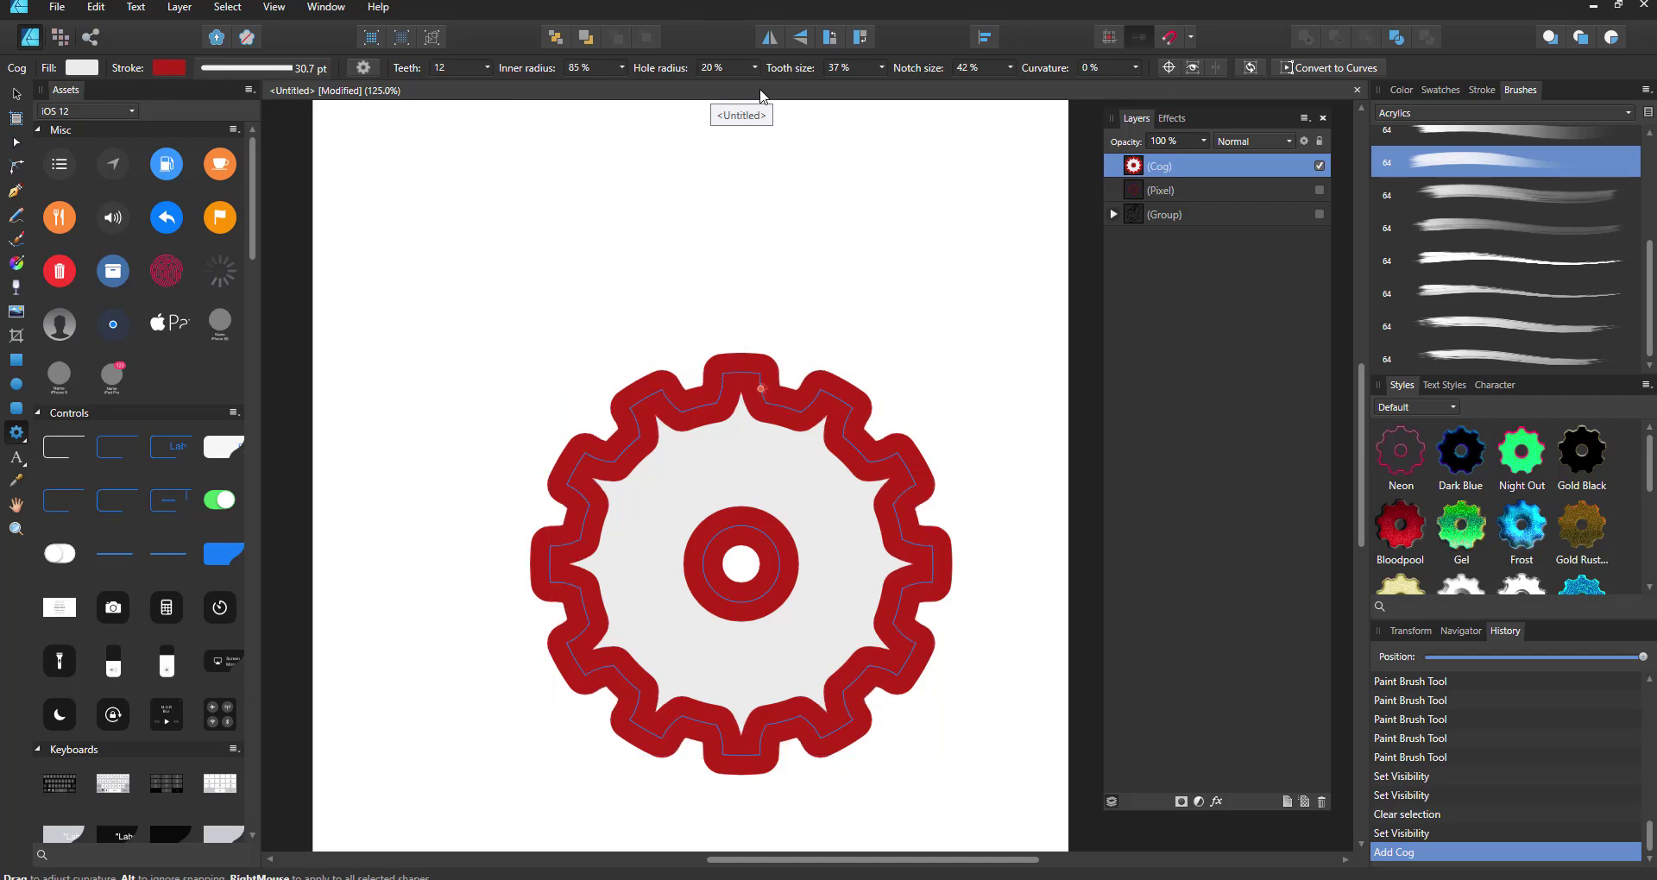
- Set the cog's curvature to -100% for rounded teeth and give it an Acrylics brush outline
mouse_move(762, 388)
mouse_down()
mouse_move(783, 406)
mouse_move(741, 402)
mouse_move(783, 407)
mouse_up()
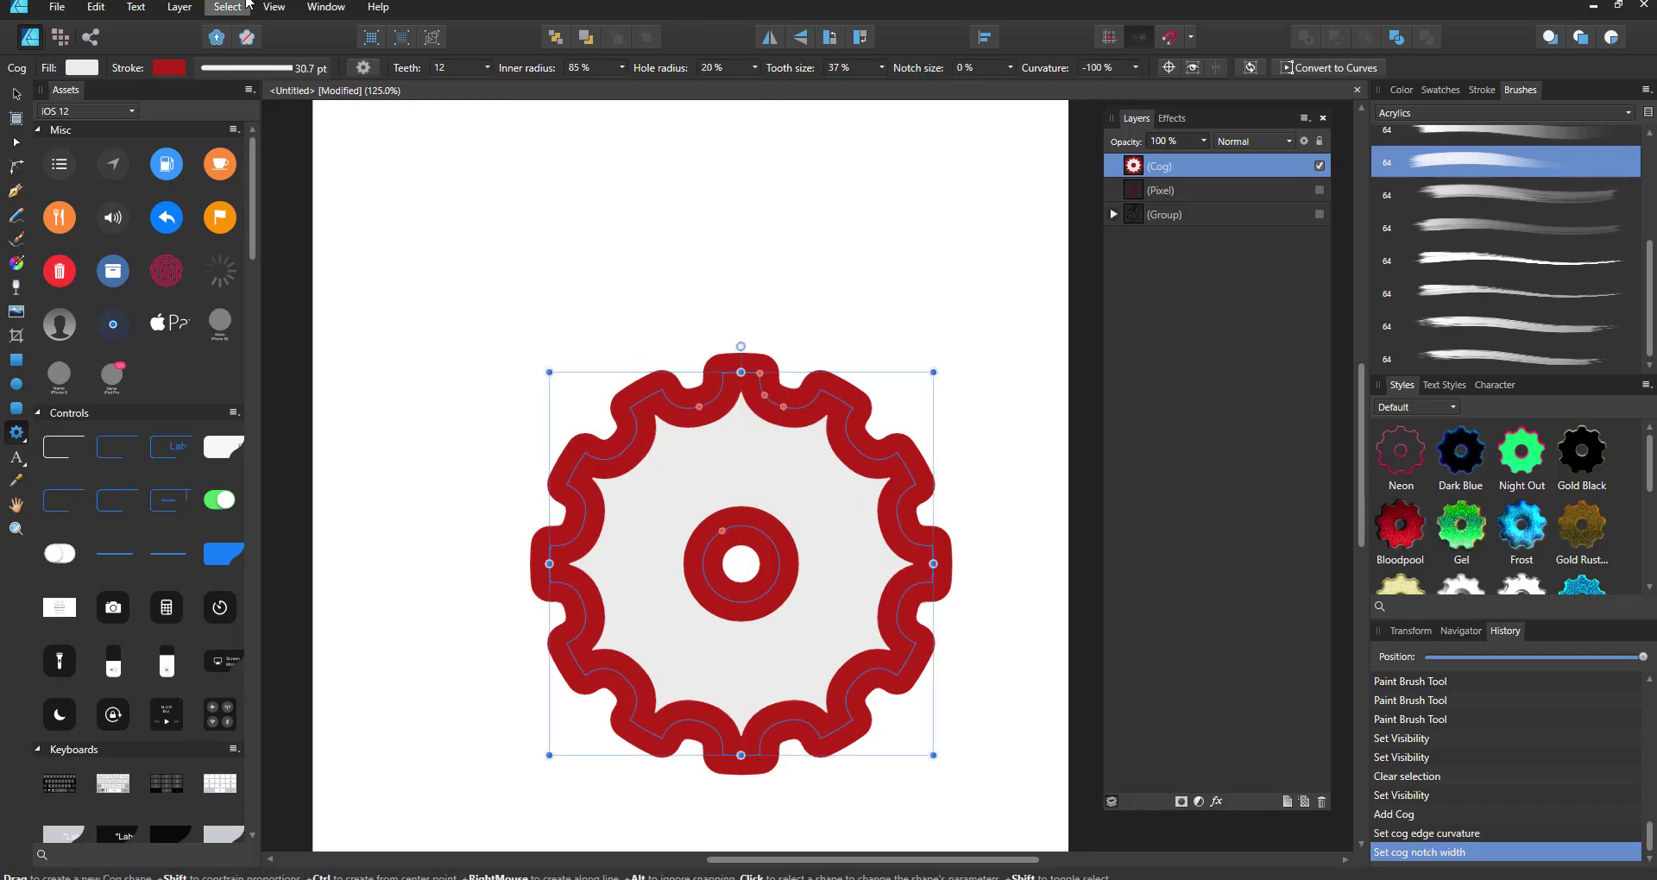
click(228, 7)
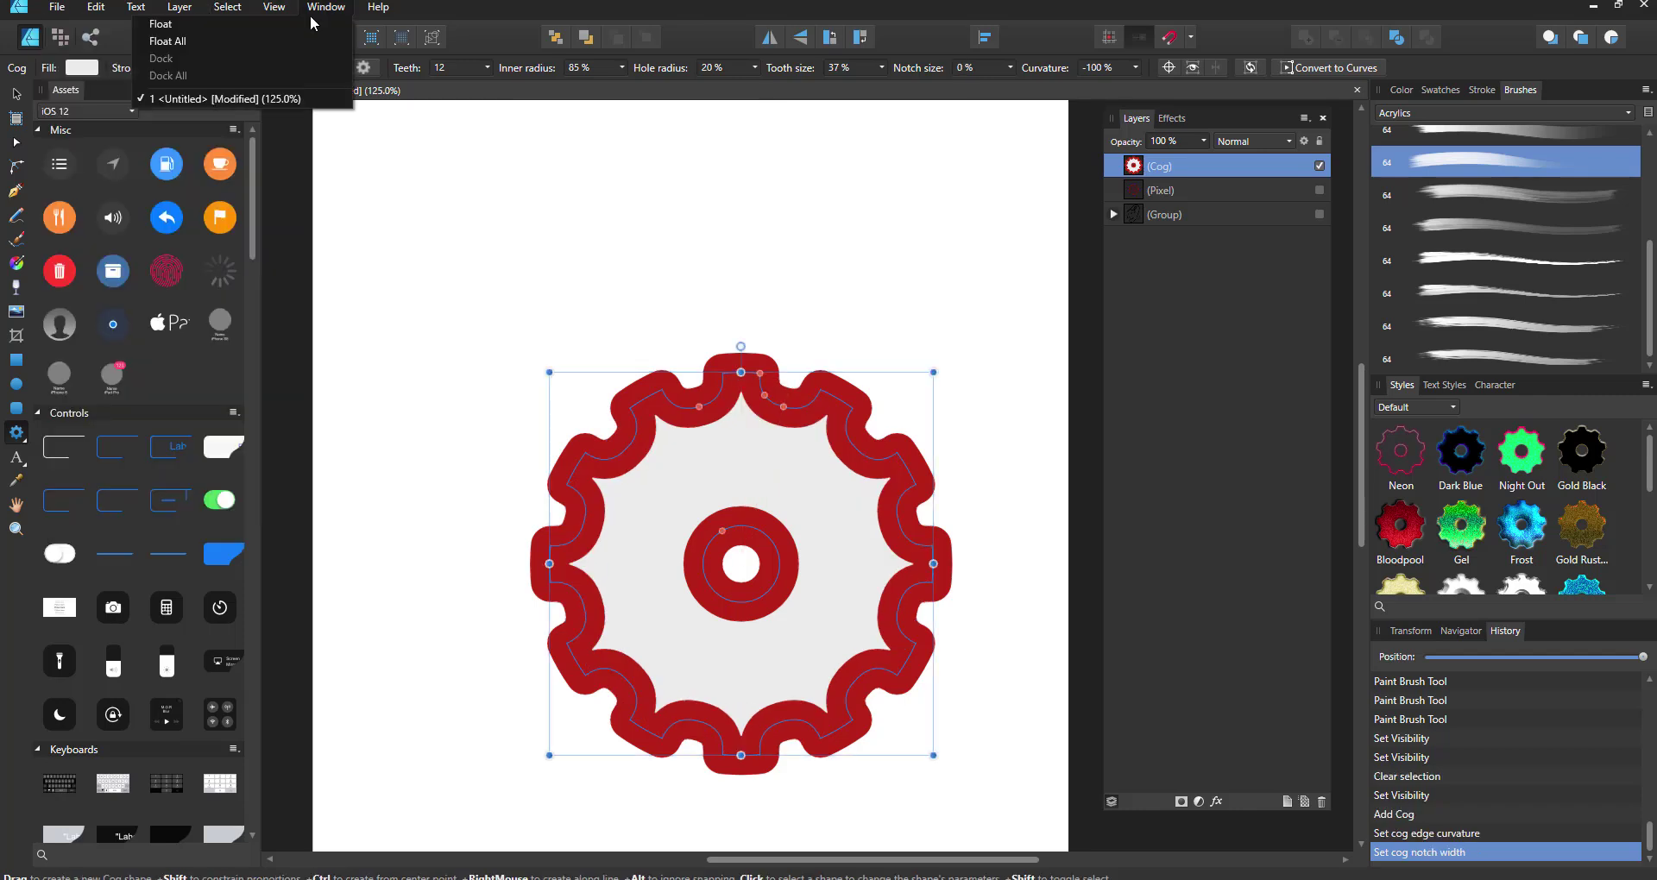
mouse_move(276, 7)
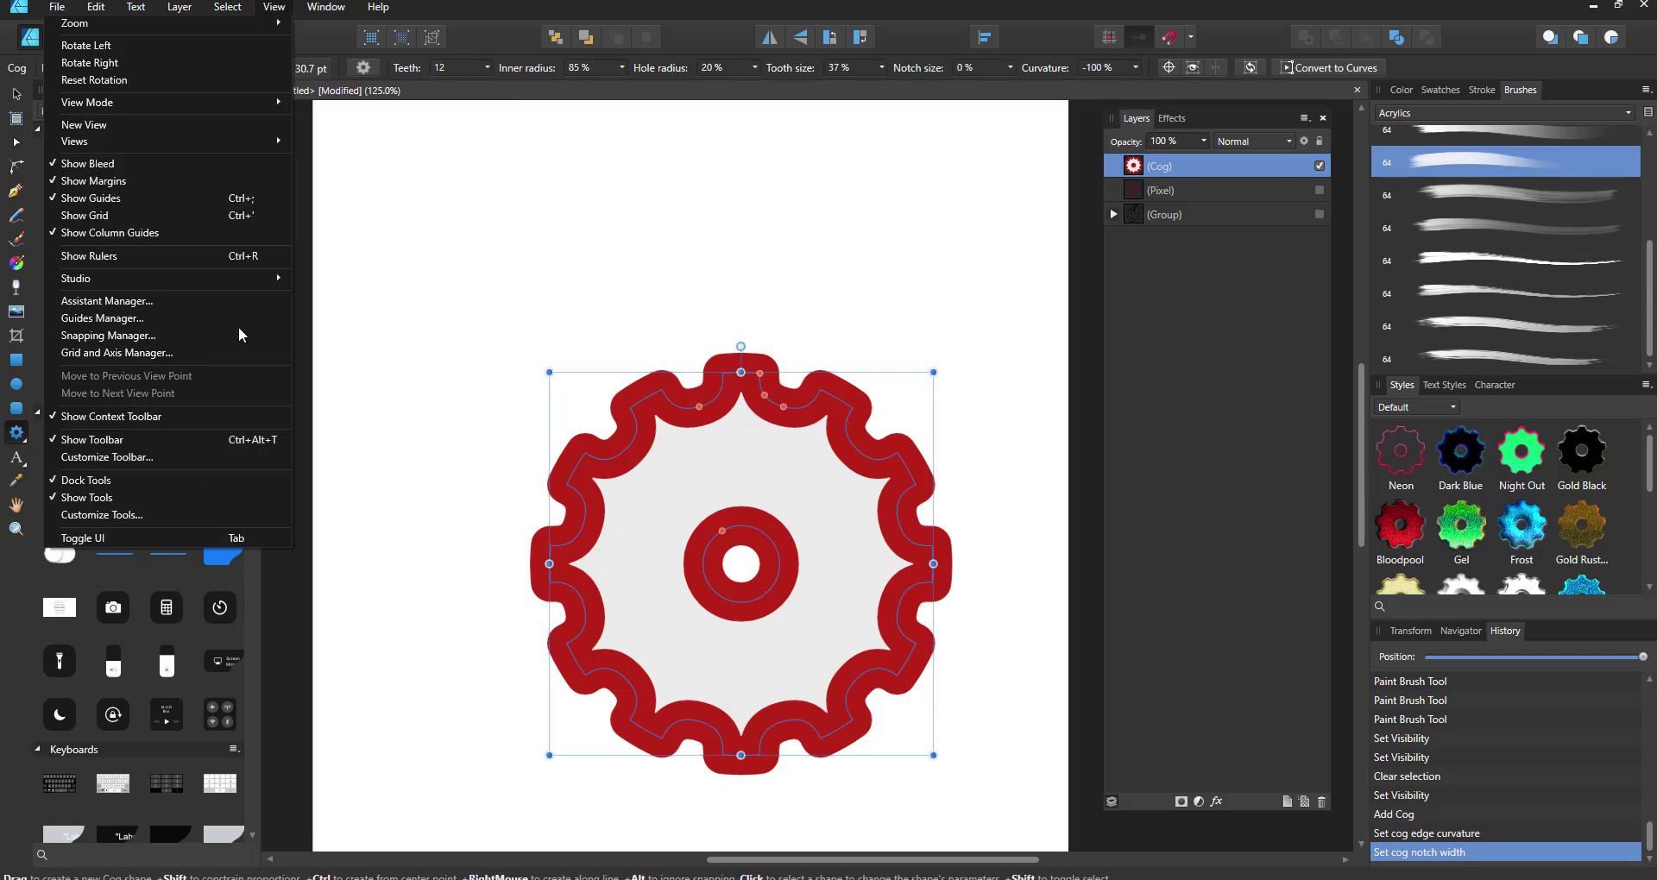
key(Escape)
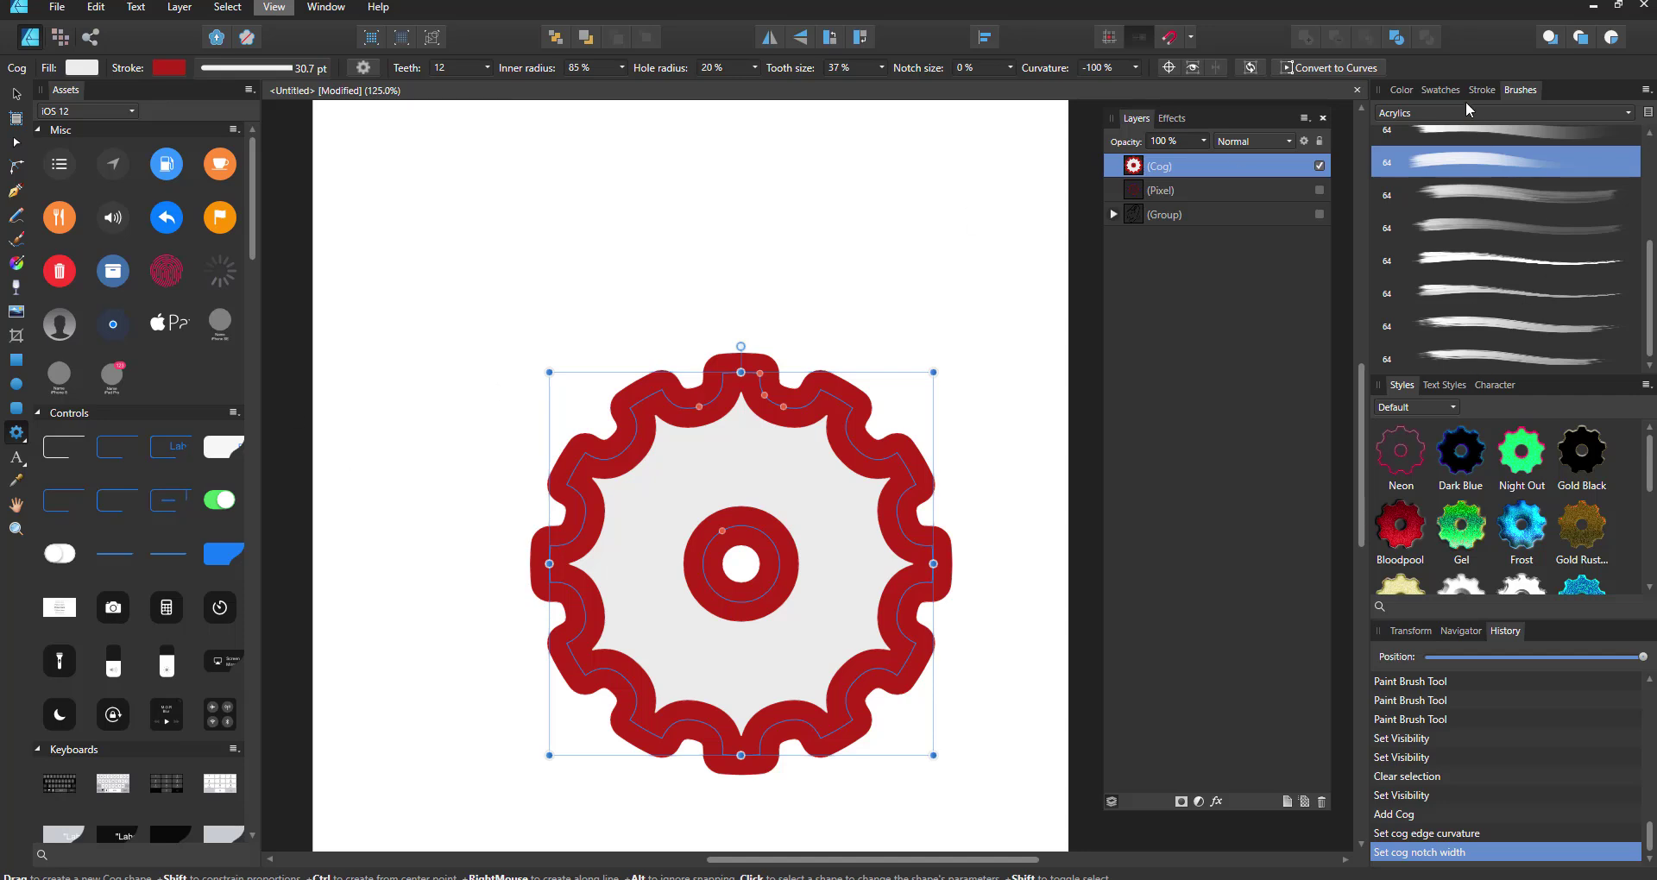
click(1476, 293)
- Try the Neon and 80s Gel styles and several brushes on the cog's outline
click(1478, 357)
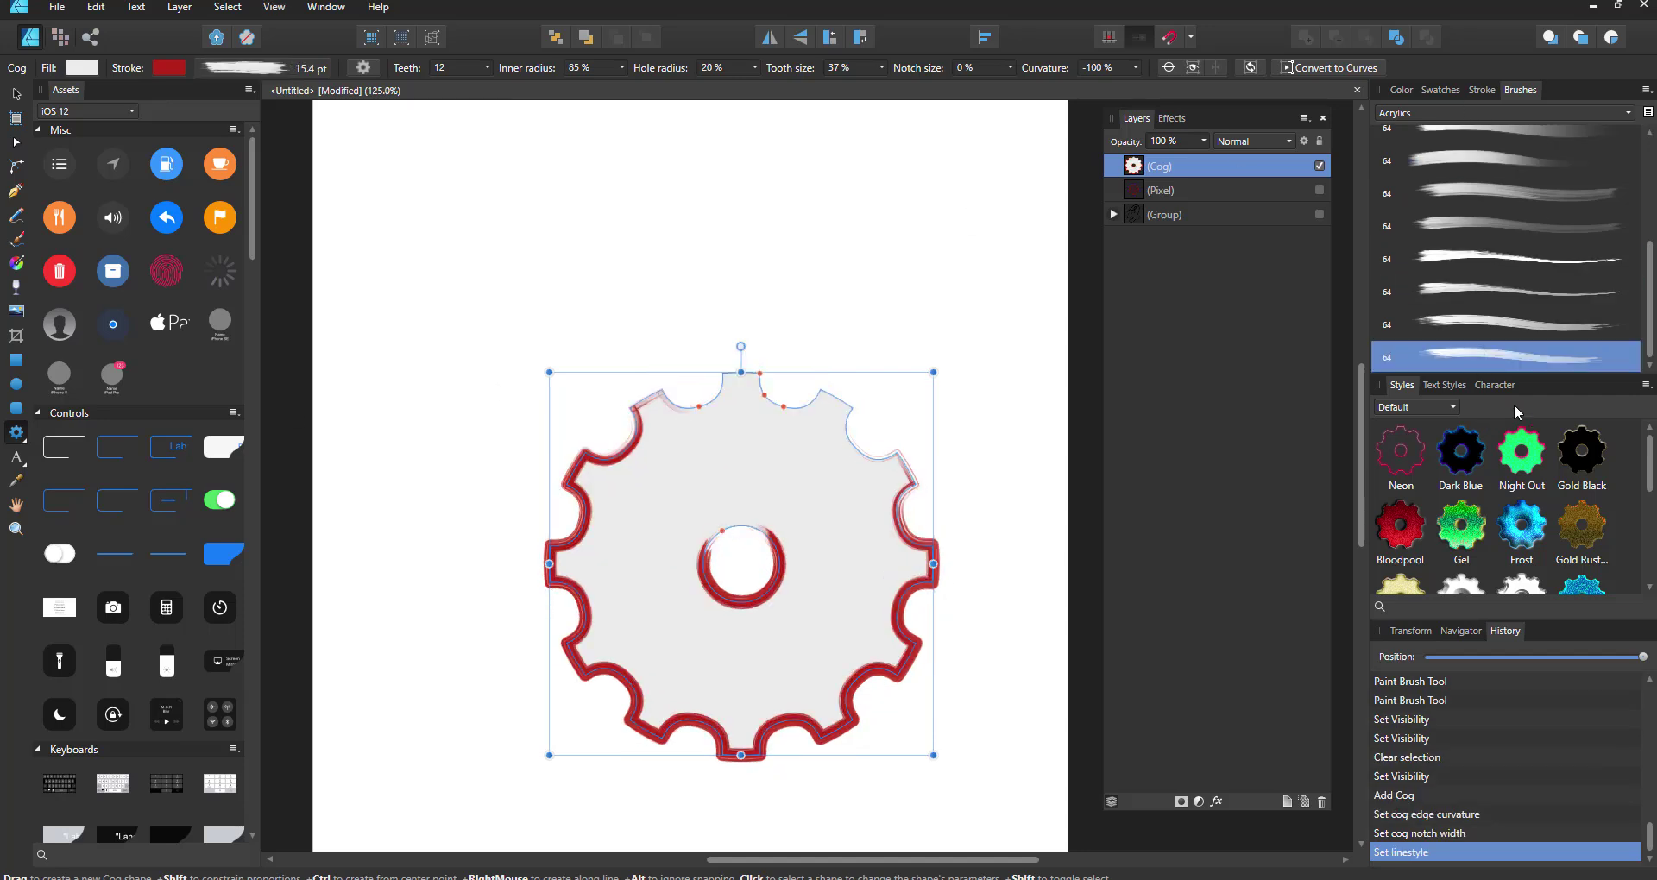
click(1403, 466)
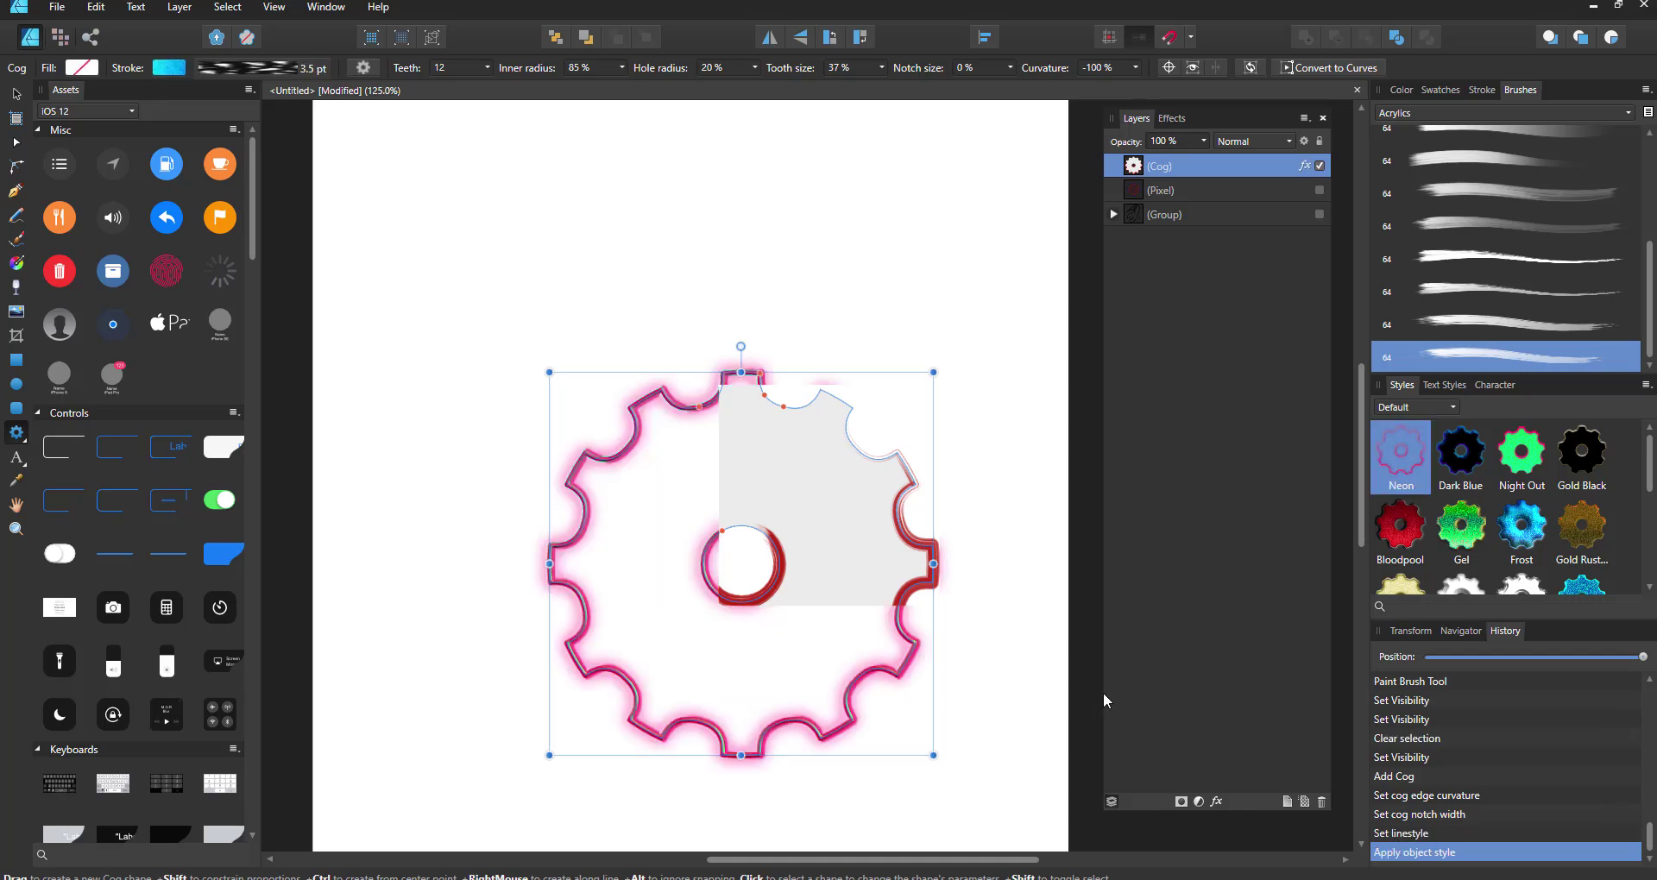
drag(1648, 470, 1649, 556)
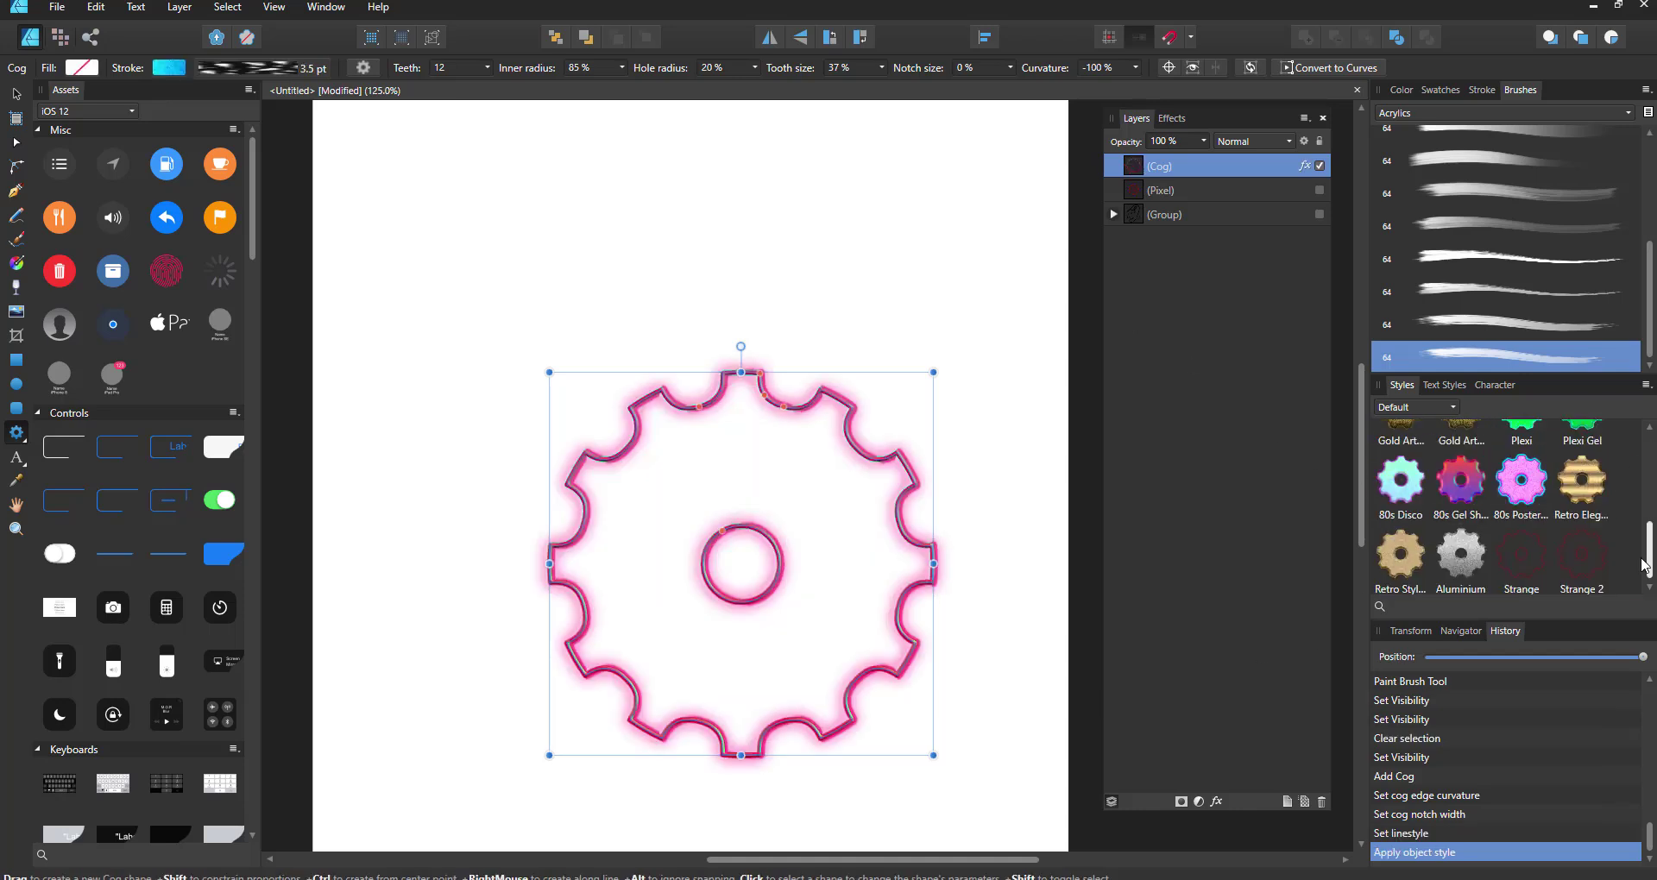
click(1463, 494)
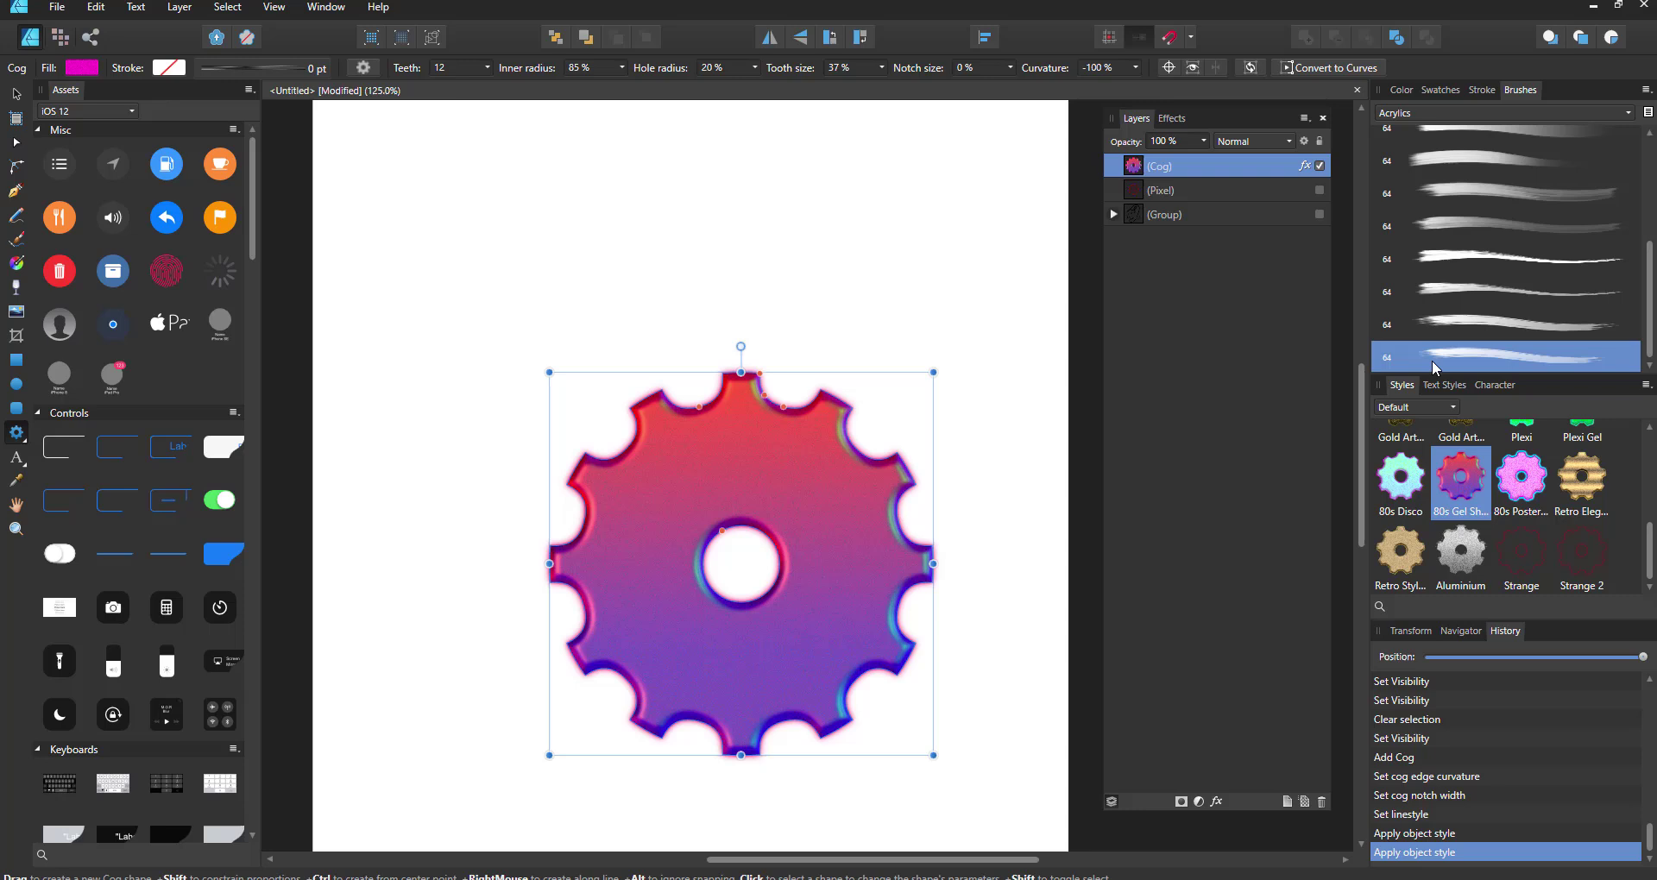
click(1481, 257)
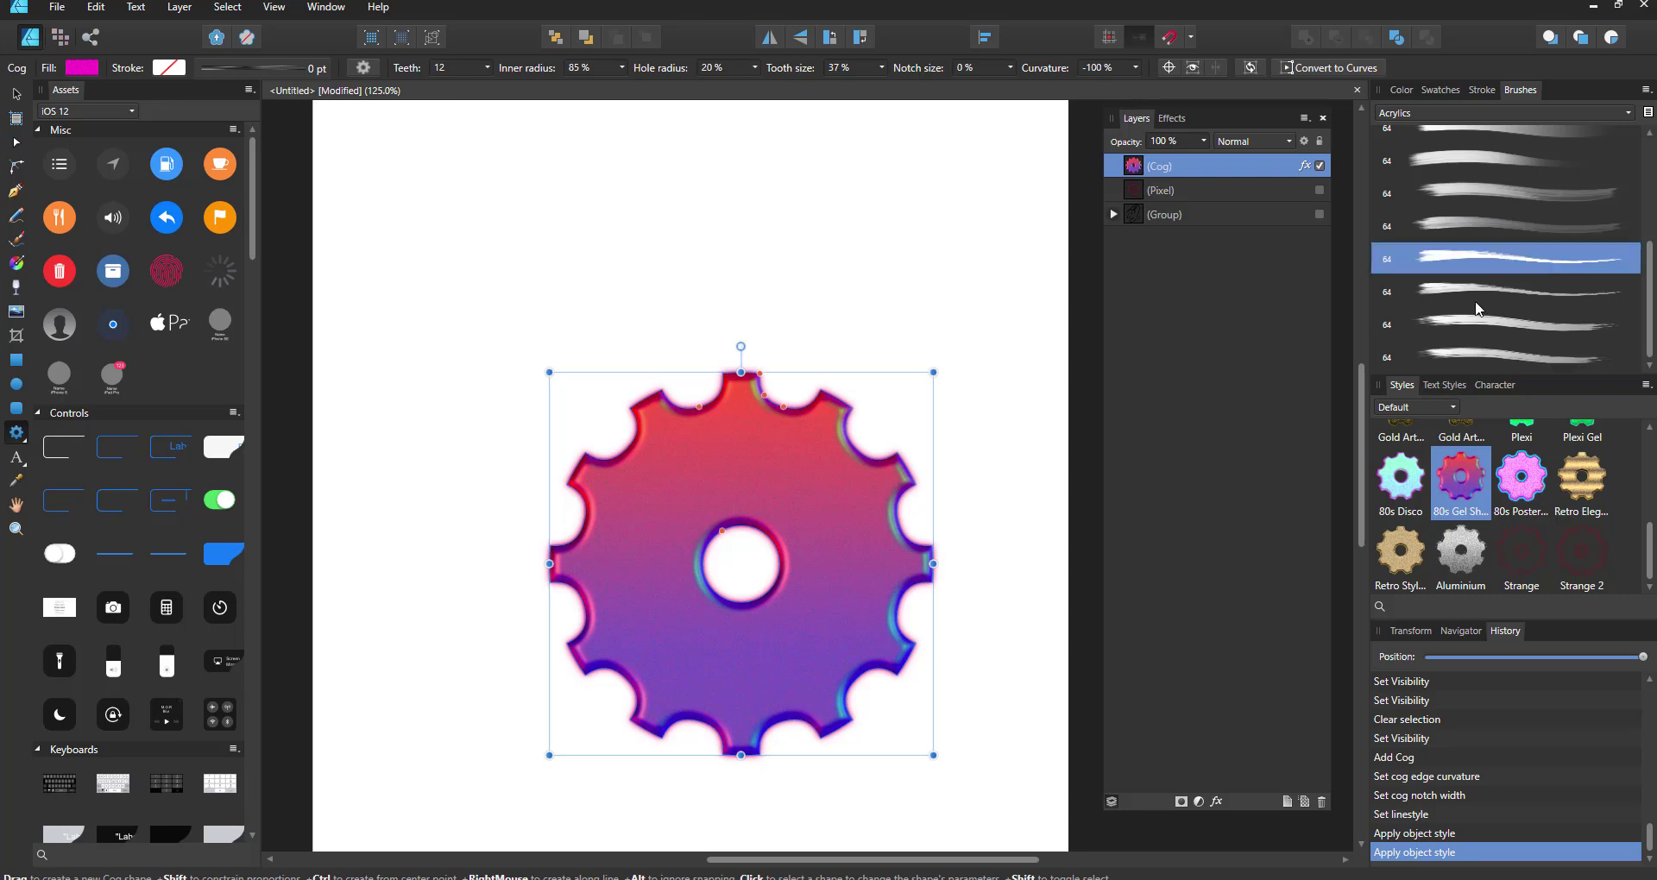
click(1477, 298)
click(1496, 329)
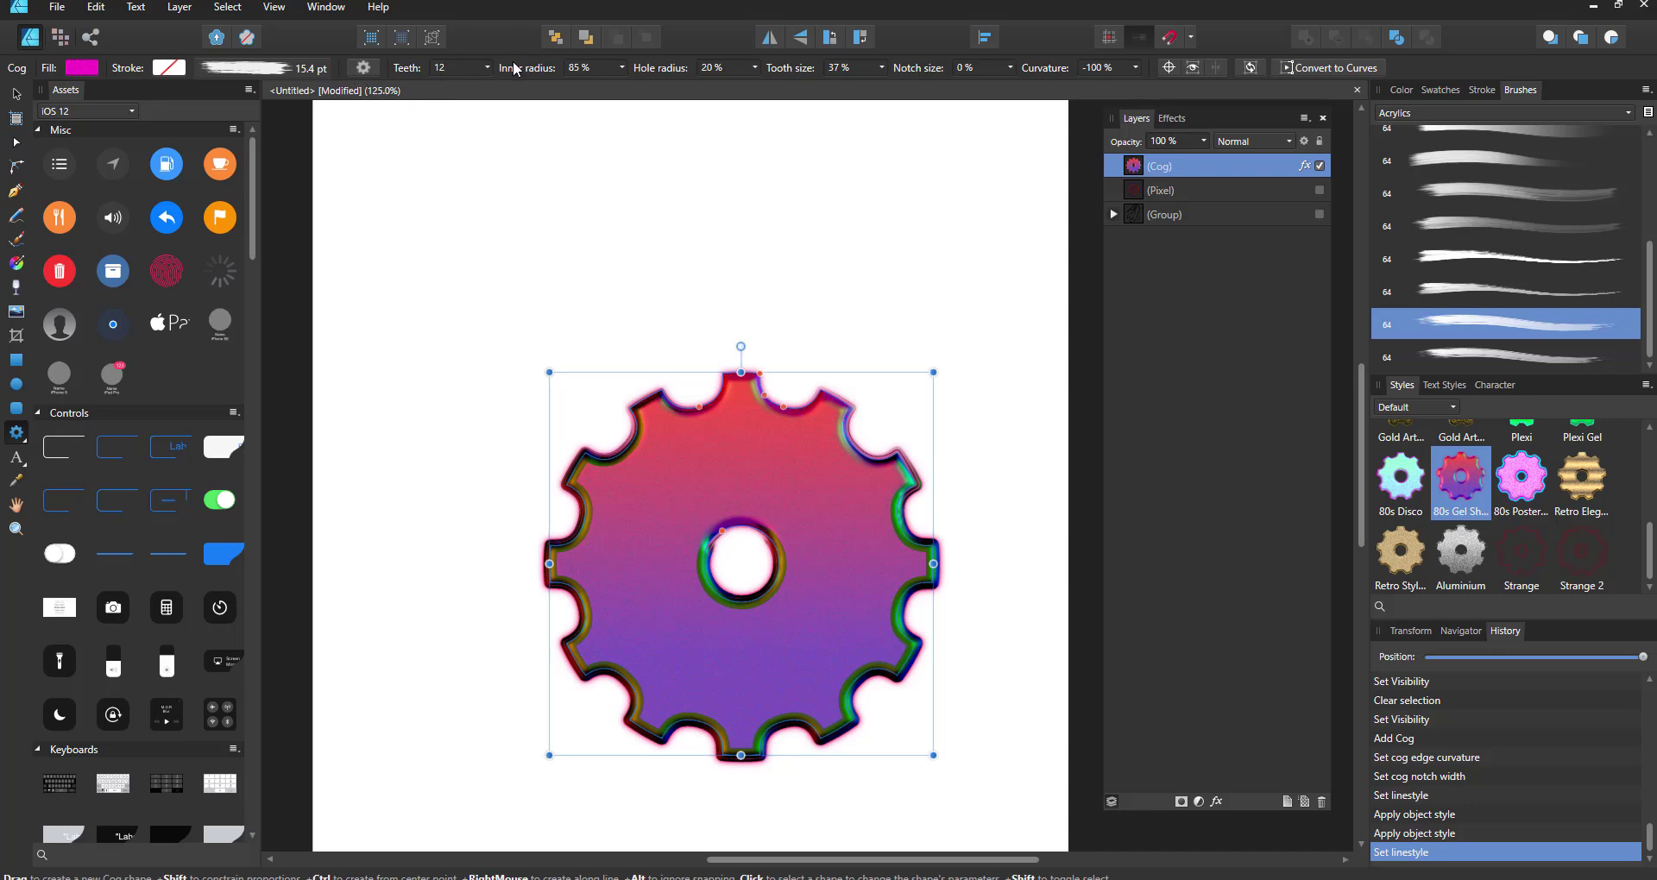
- Raise the cog's teeth count to 20, then delete the cog
click(486, 68)
drag(491, 86, 507, 84)
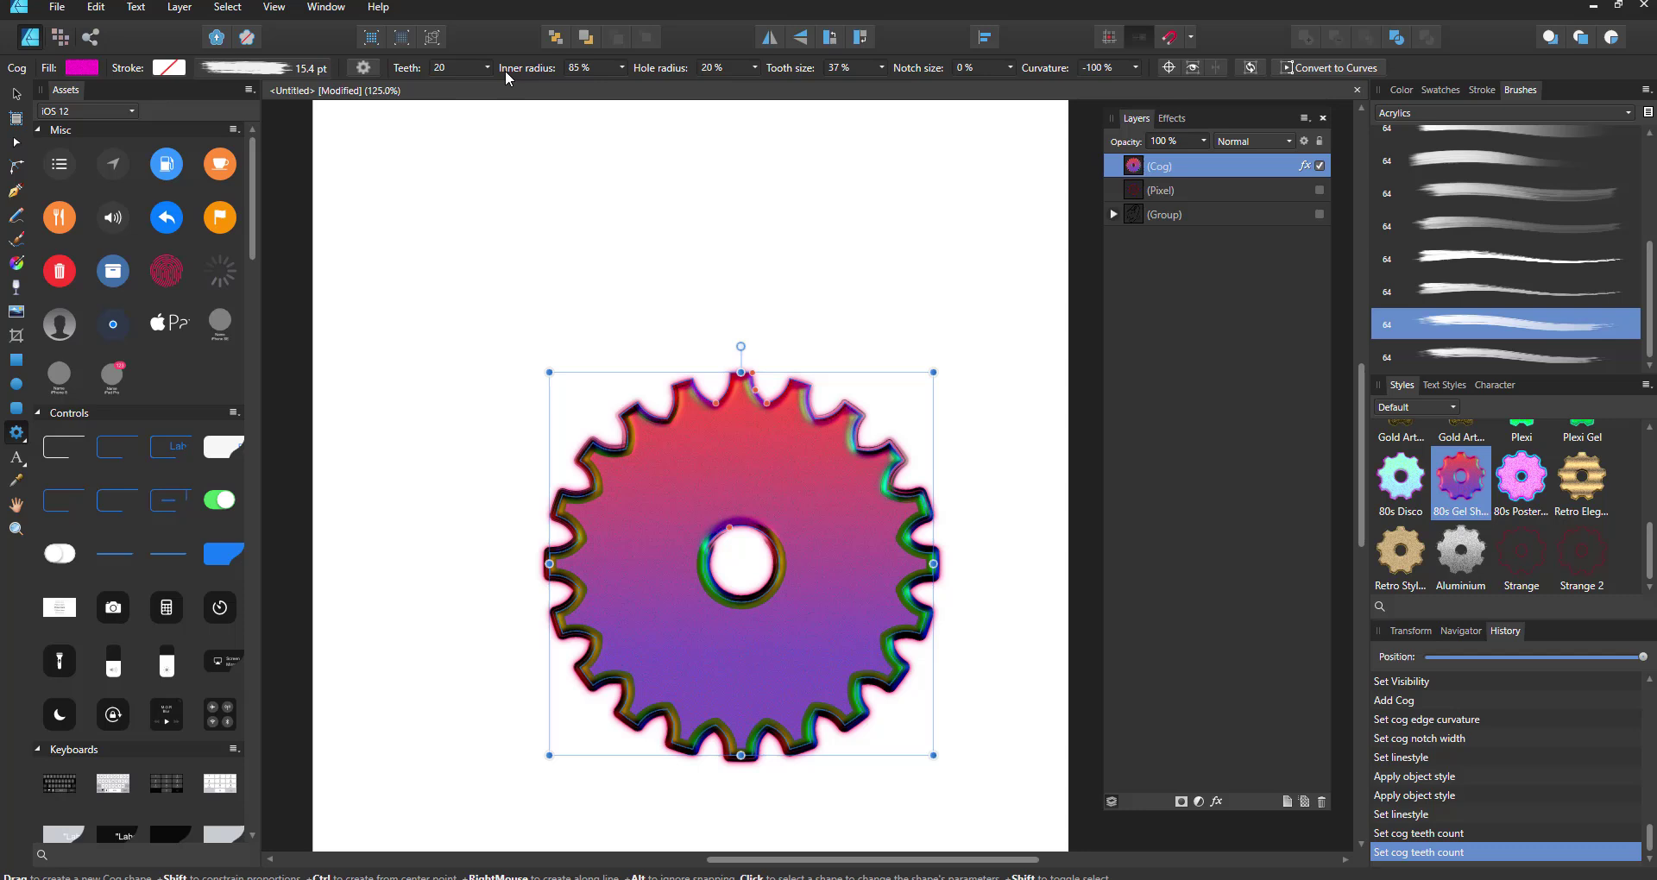
key(Delete)
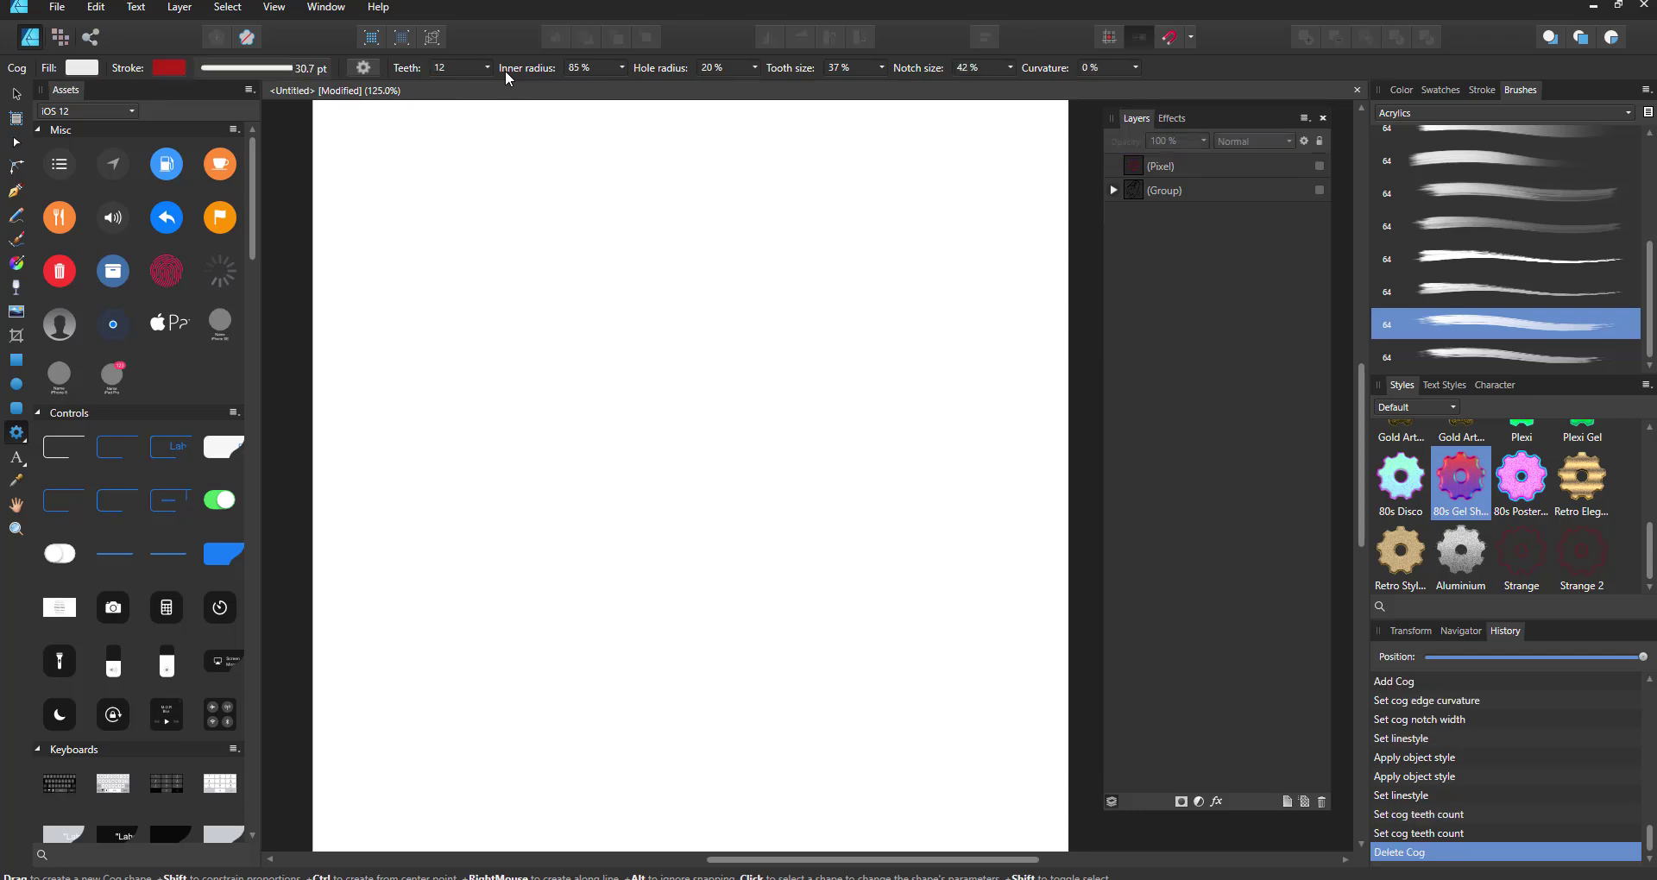